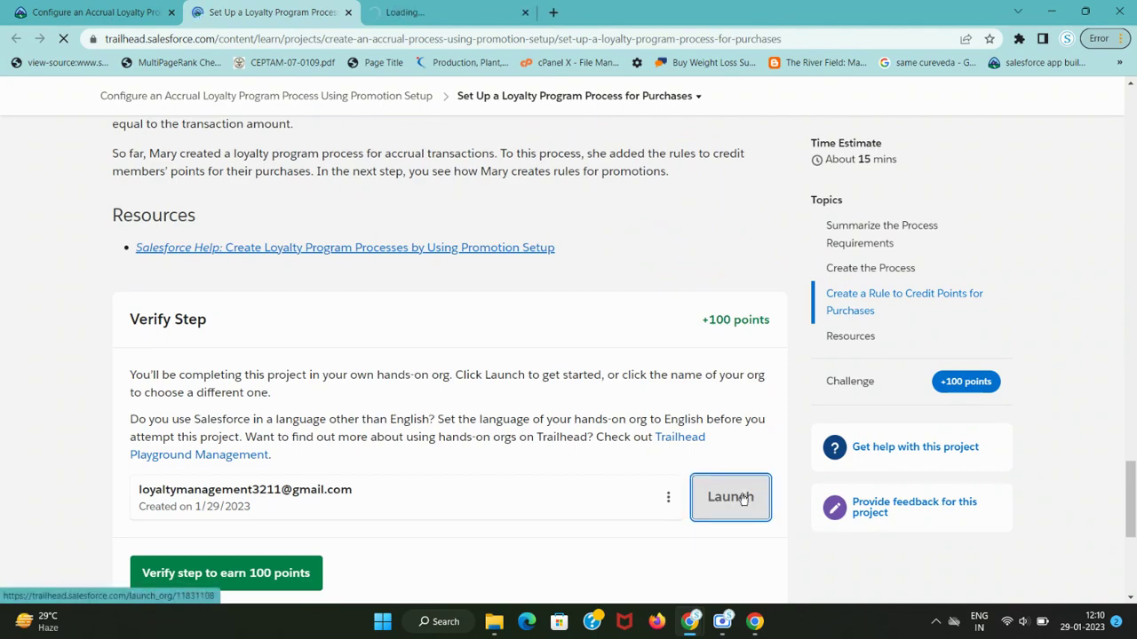
- Find the process-creation instructions in the Trailhead project and open the Loyalty Management app in the Salesforce org
scroll(500, 408, "up", 15)
scroll(497, 409, "up", 8)
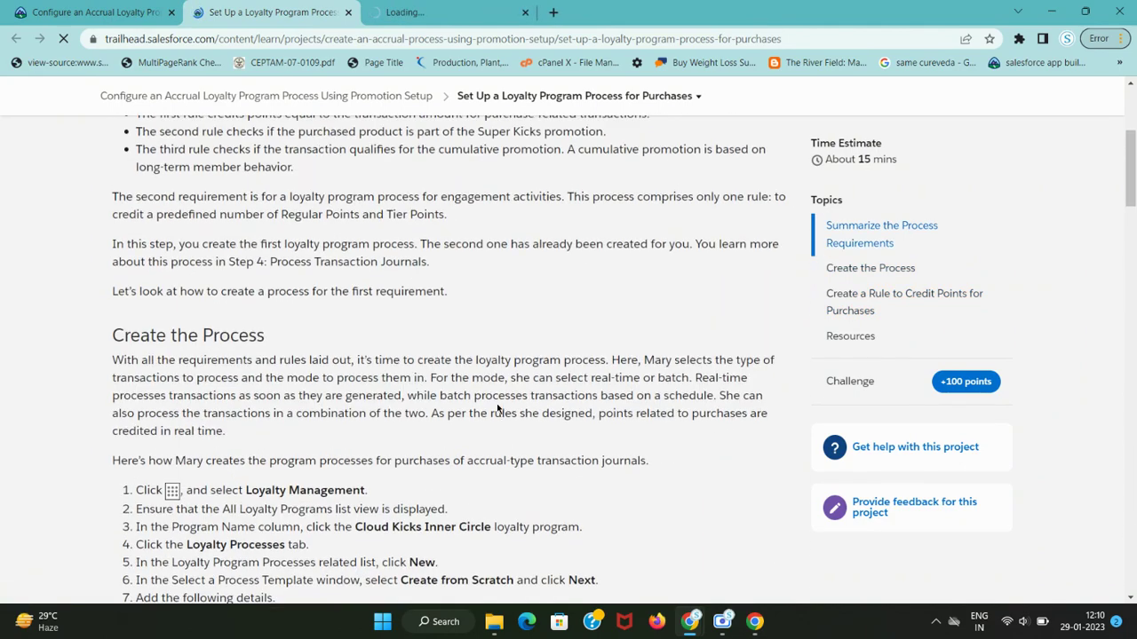
scroll(497, 409, "down", 5)
scroll(497, 408, "down", 1)
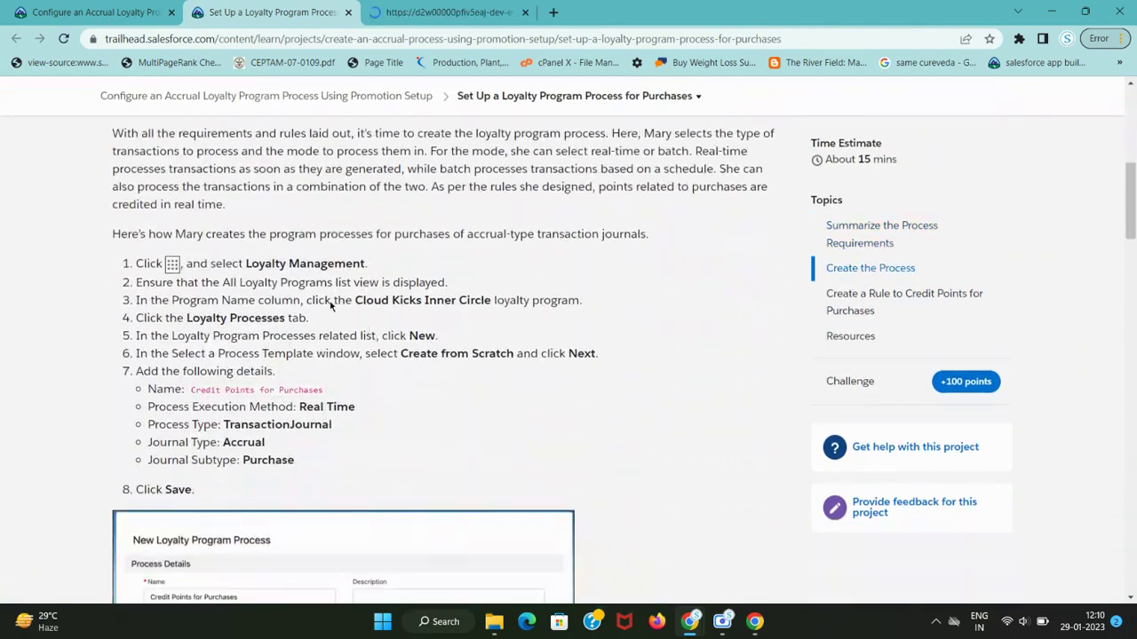
left_click_drag(245, 264, 367, 264)
key("ctrl+c")
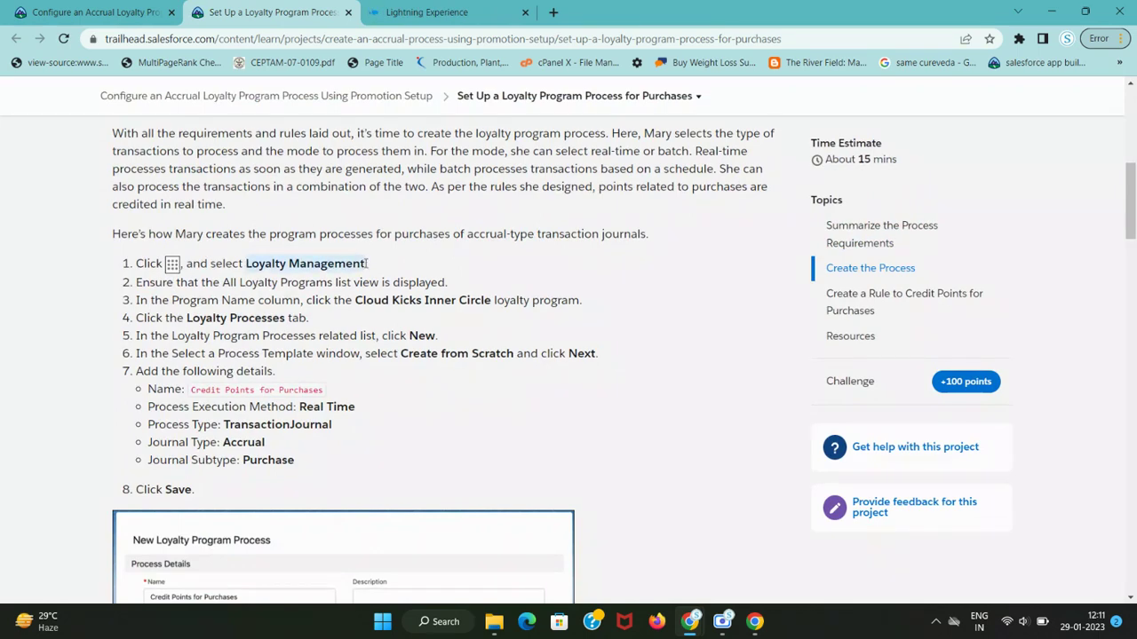
key("ctrl+Tab")
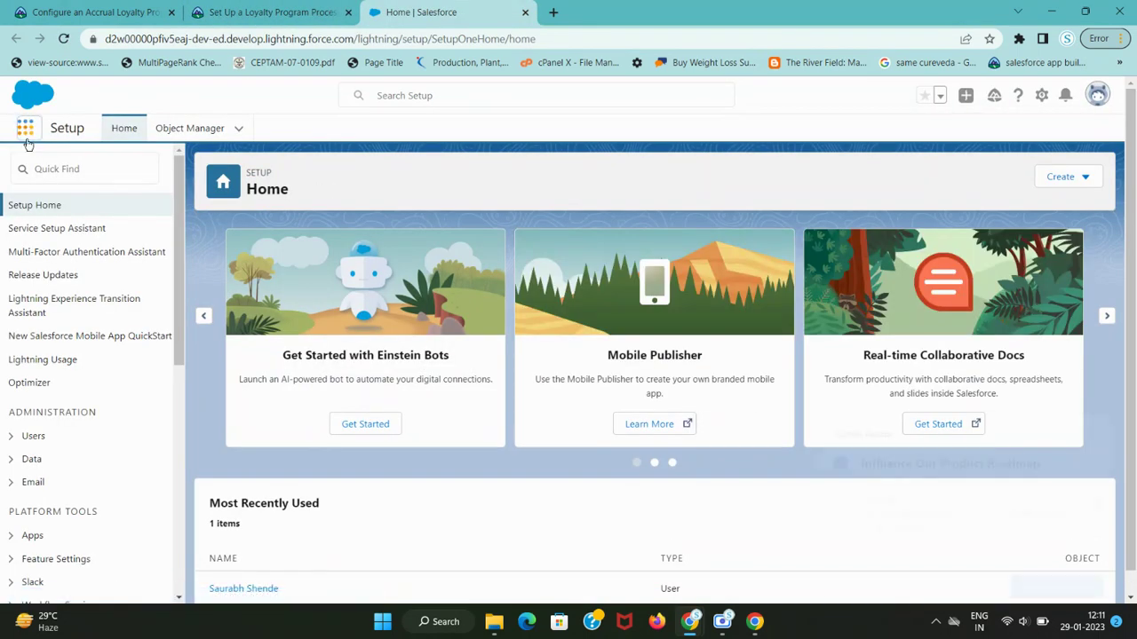
left_click(25, 131)
key("ctrl+v")
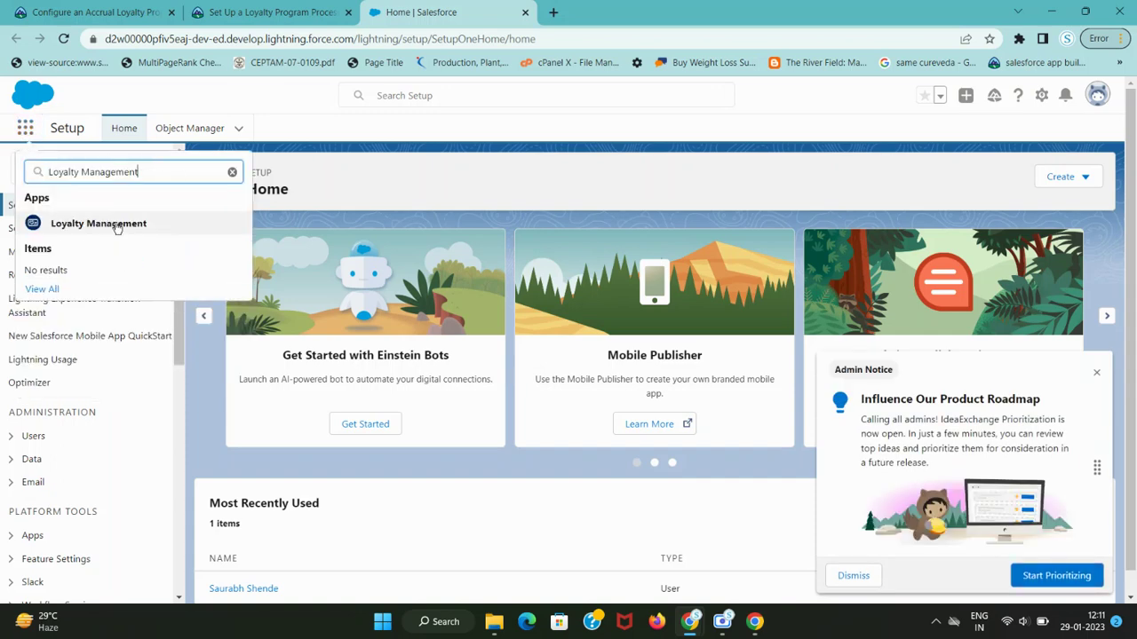
left_click(111, 224)
- Switch the loyalty programs list to the All Loyalty Programs view and close the Go Mobile prompt
left_click(301, 12)
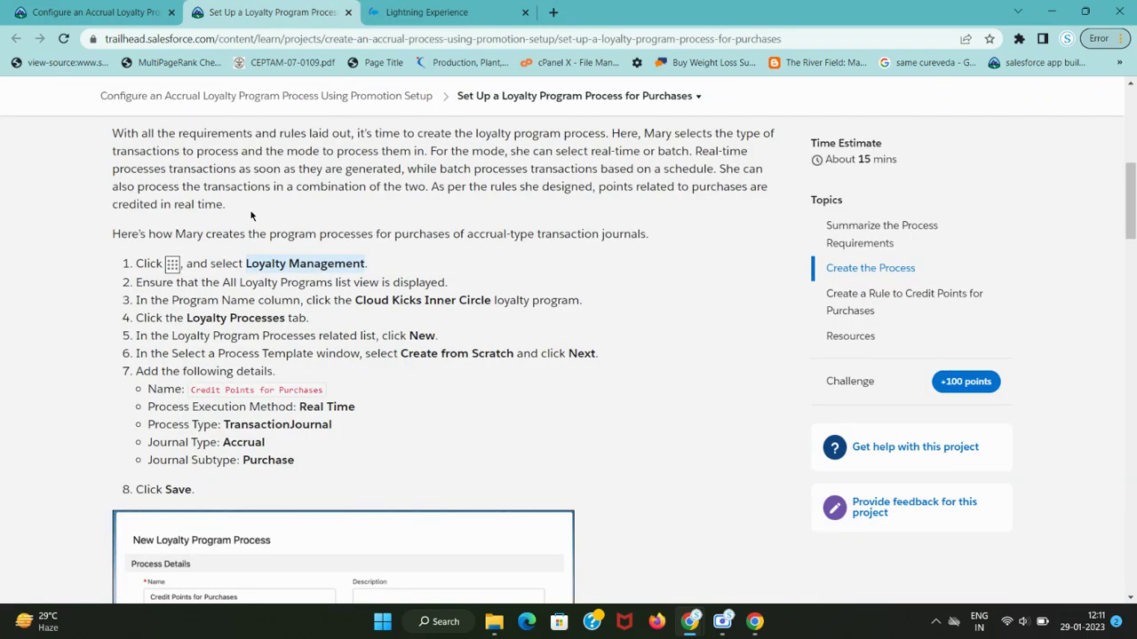
left_click_drag(179, 282, 458, 282)
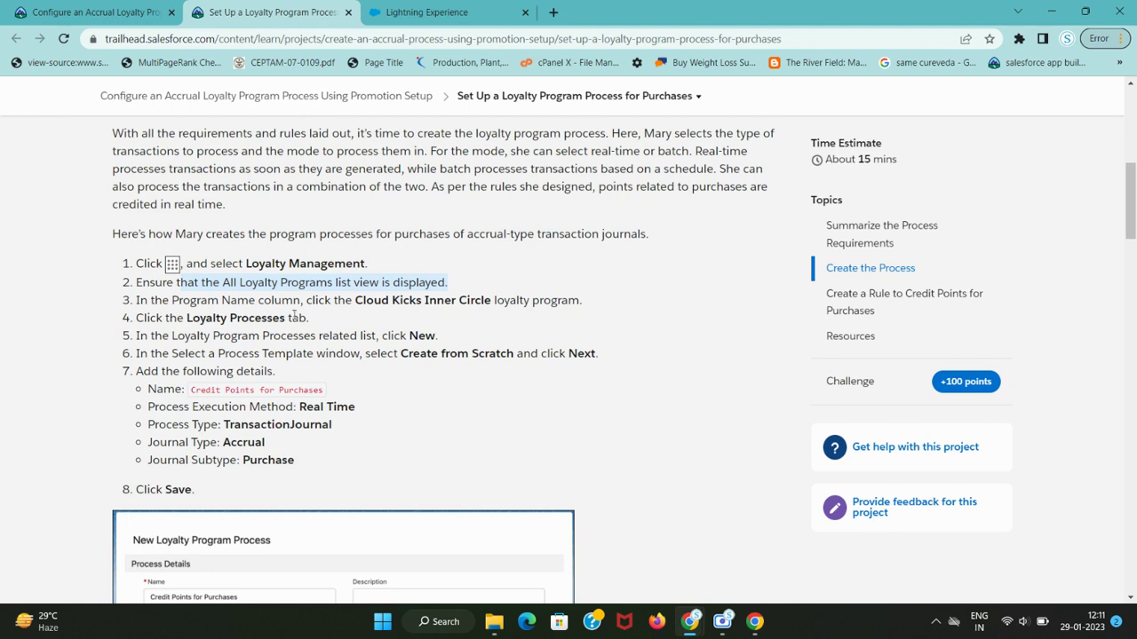
left_click_drag(221, 301, 496, 300)
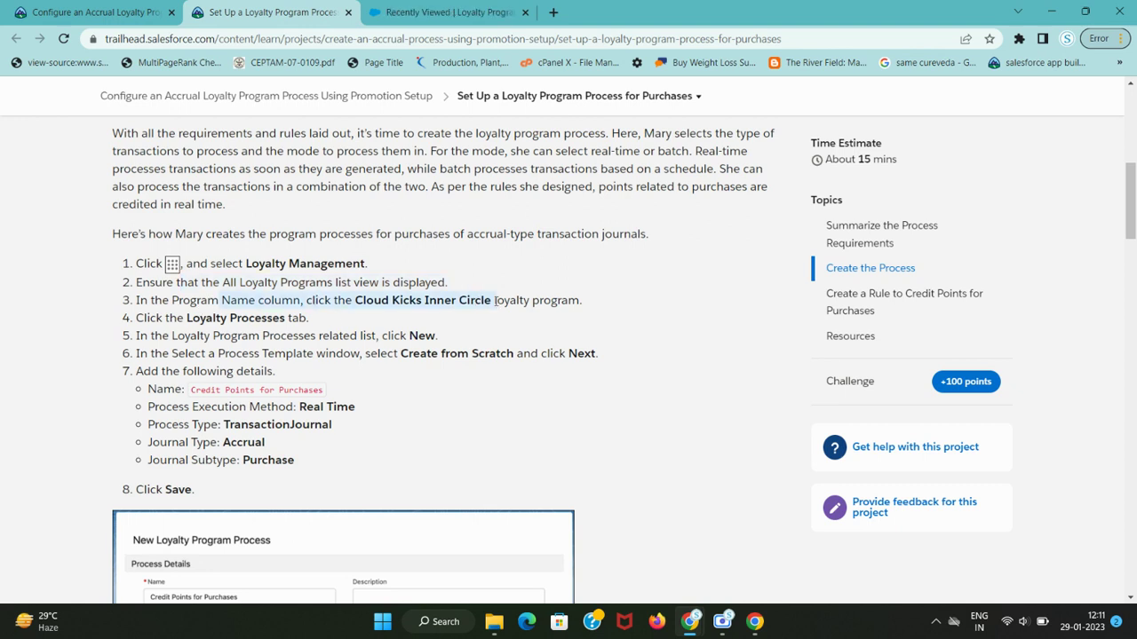
left_click(358, 302)
left_click_drag(358, 301, 492, 302)
key("ctrl+c")
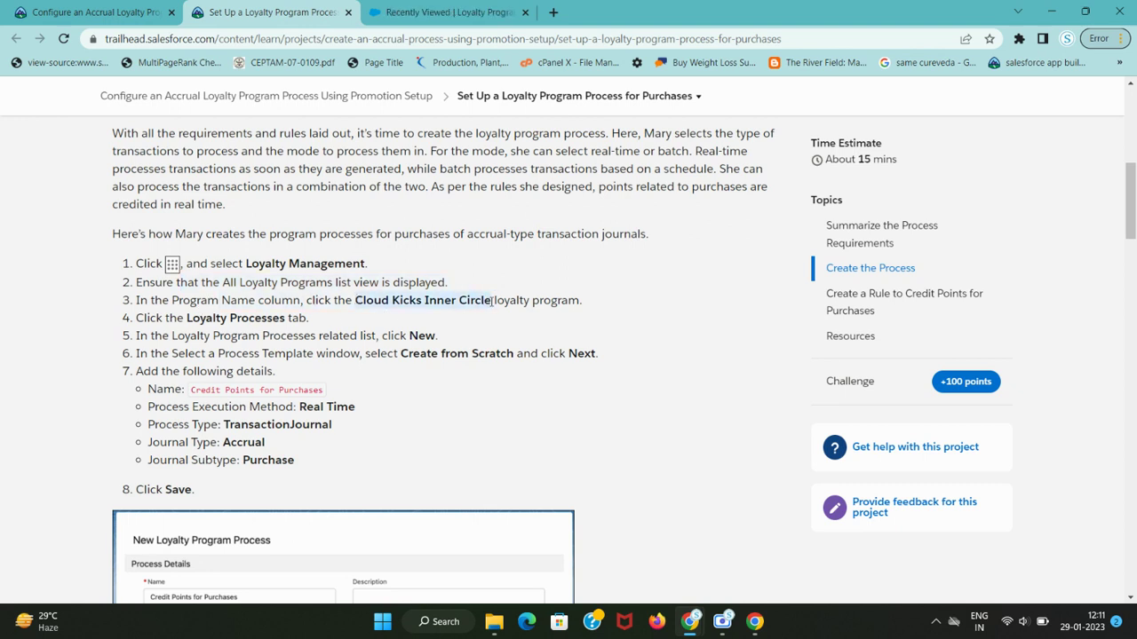
key("ctrl+Tab")
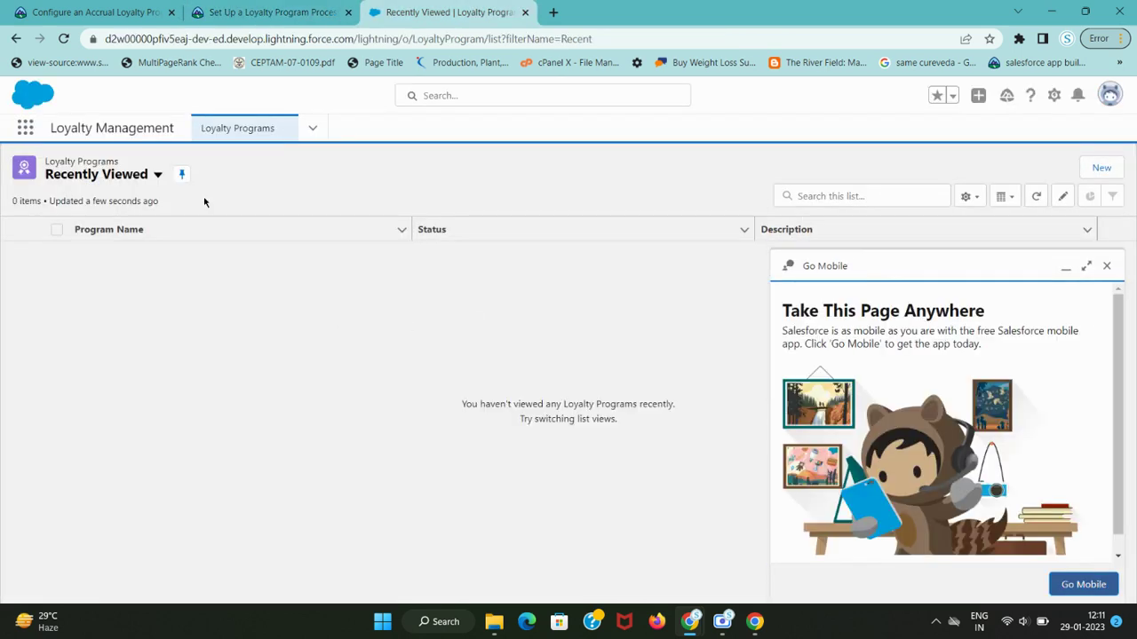
left_click(158, 181)
left_click(115, 223)
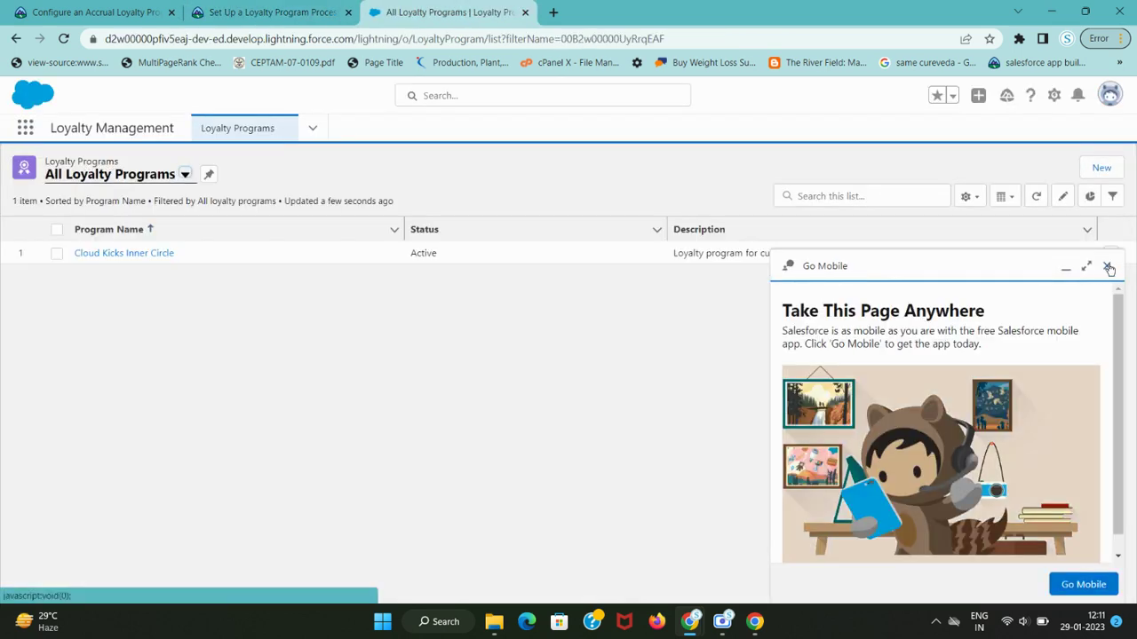
left_click(1108, 268)
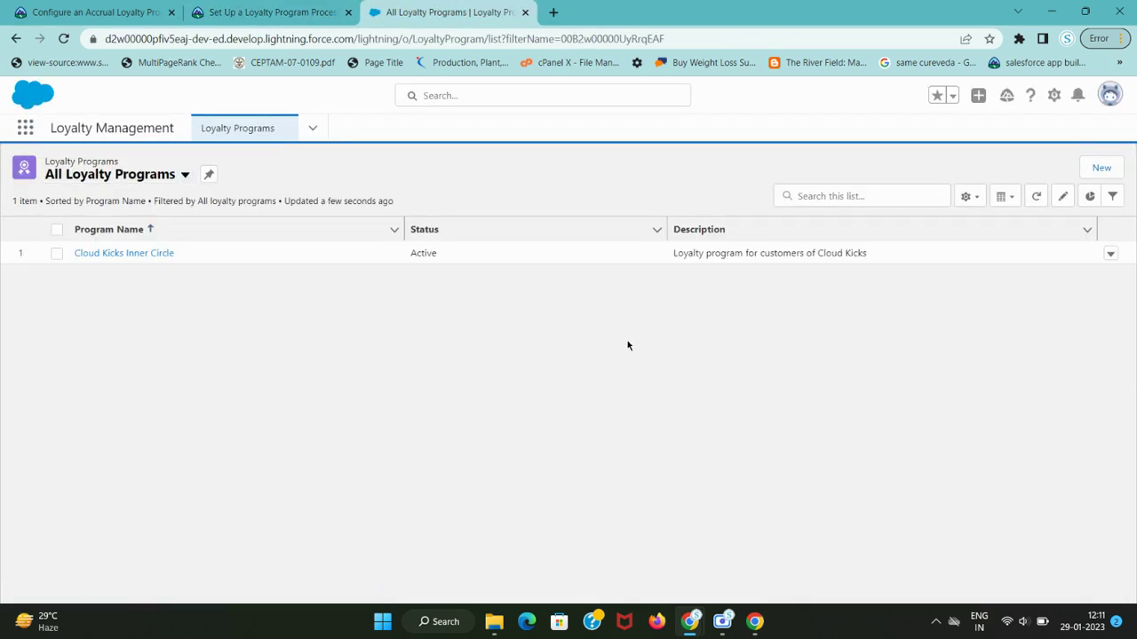
- Find Cloud Kicks Inner Circle in the loyalty programs list and open its record
key("ctrl+f")
key("ctrl+v")
left_click(142, 258)
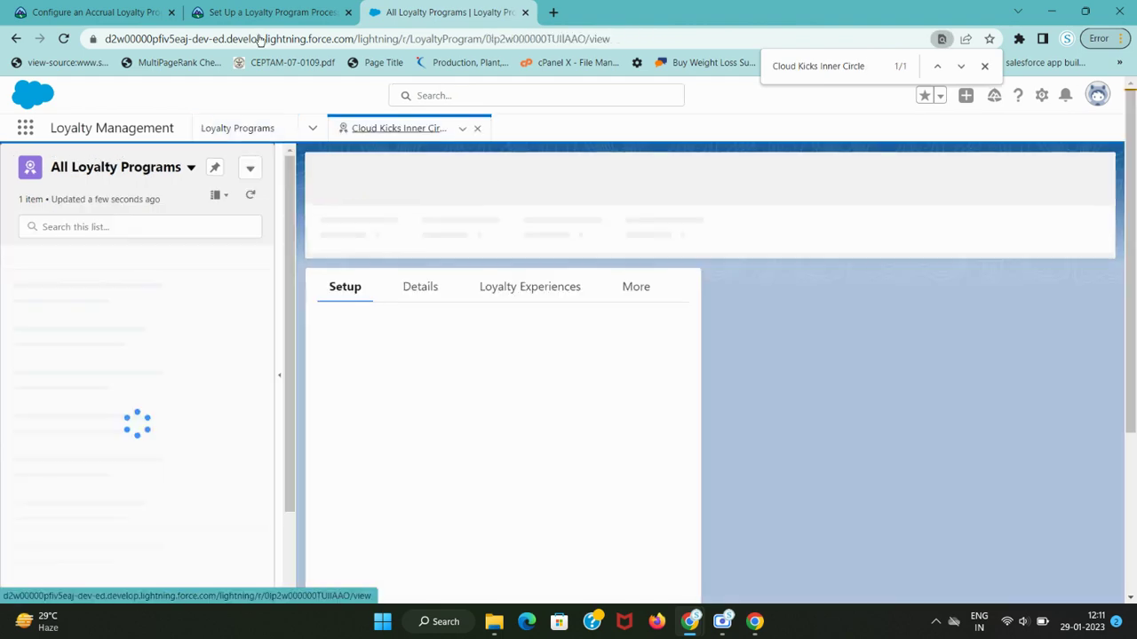
- Close the page search and display the Loyalty Processes section of the Cloud Kicks Inner Circle program
left_click(266, 13)
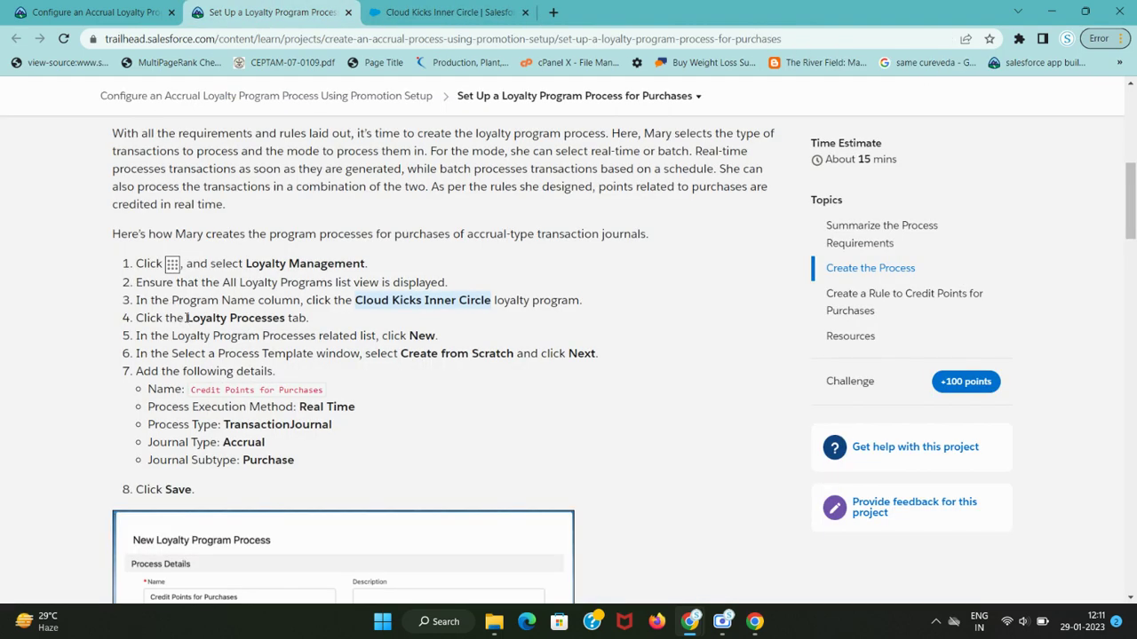
left_click_drag(187, 317, 285, 318)
left_click(448, 13)
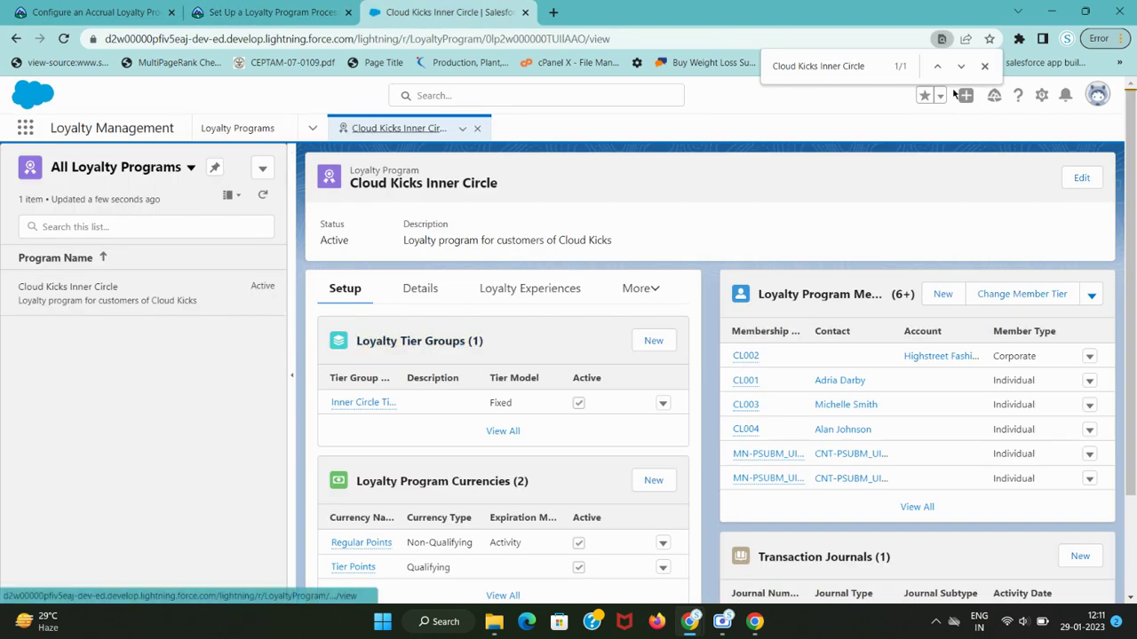
left_click(987, 64)
left_click(656, 296)
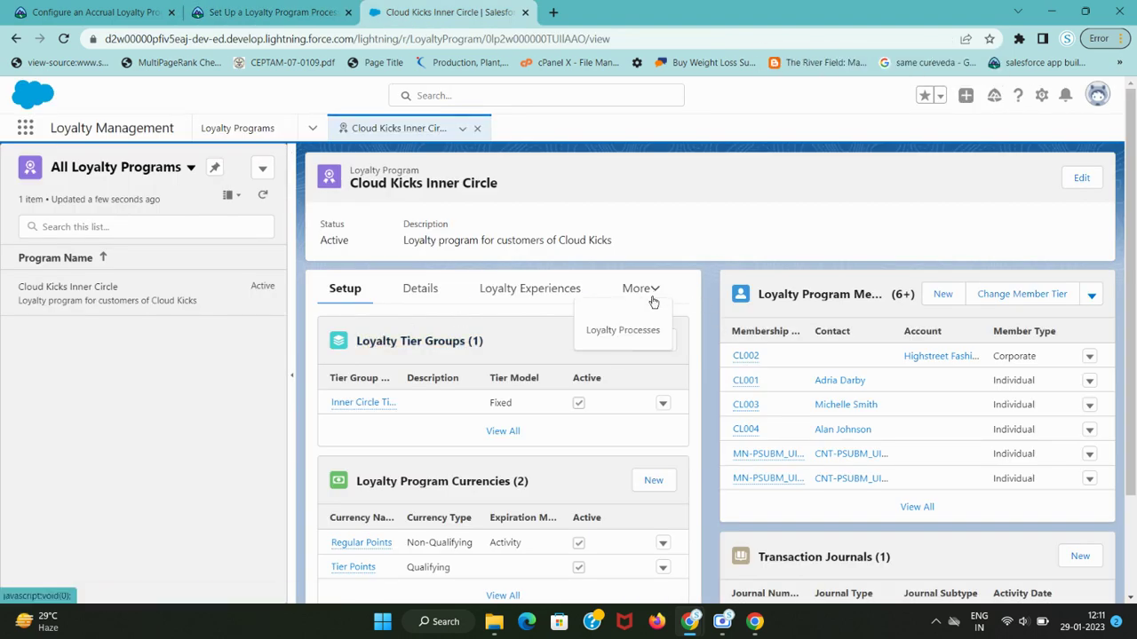
left_click(611, 328)
- Start a new record from the Loyalty Program Processes related list, following the Trailhead instructions
key("ctrl+Page_Up")
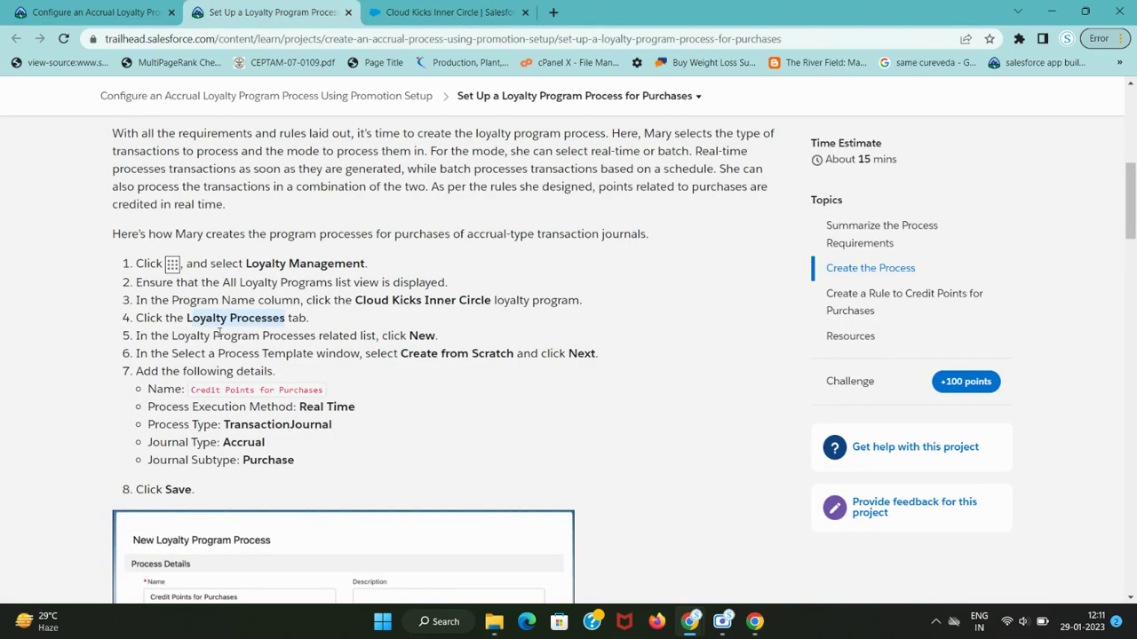
left_click_drag(174, 335, 453, 338)
key("ctrl+Page_Down")
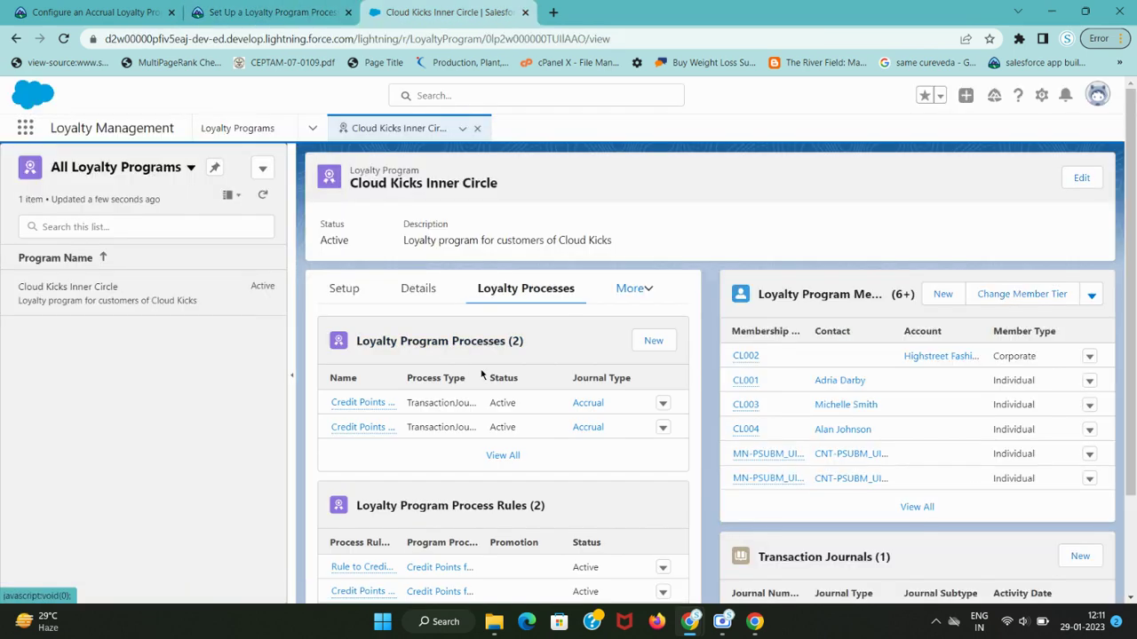
key("ctrl+Page_Up")
left_click(289, 335)
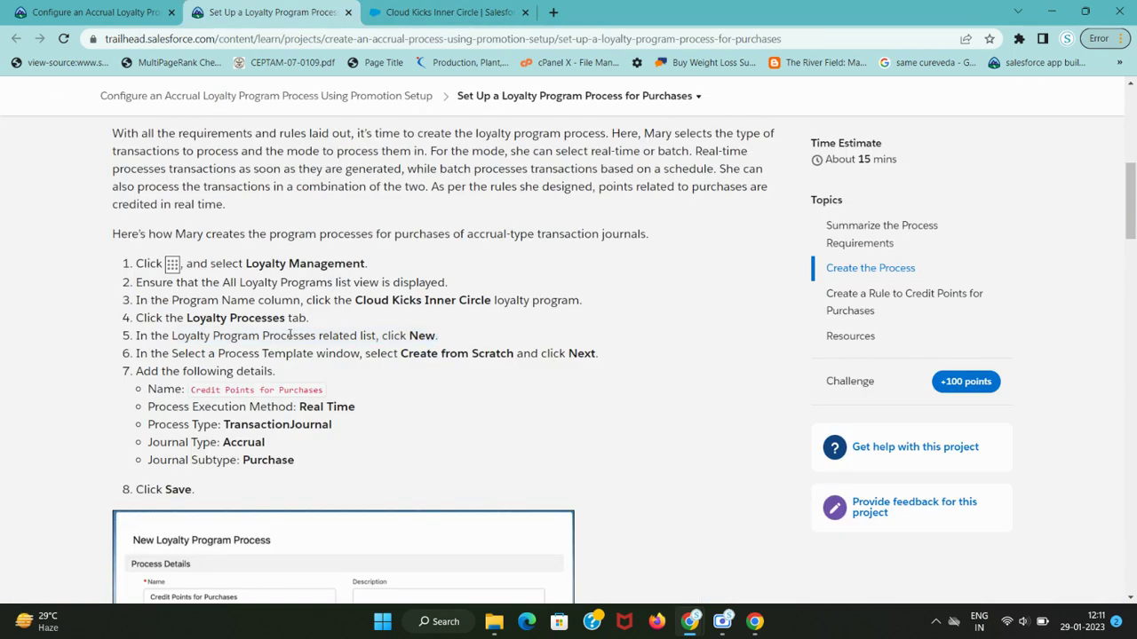
key("ctrl+Page_Down")
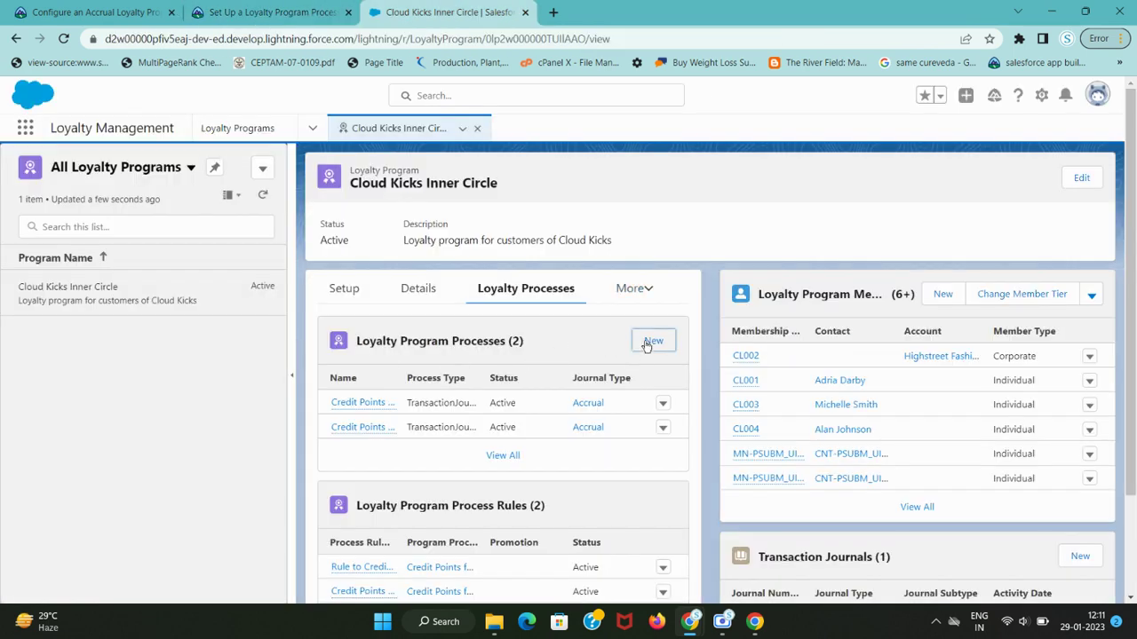
- Choose Create from Scratch as the process template, as the instructions specify, and continue to the process details
key("ctrl+Page_Up")
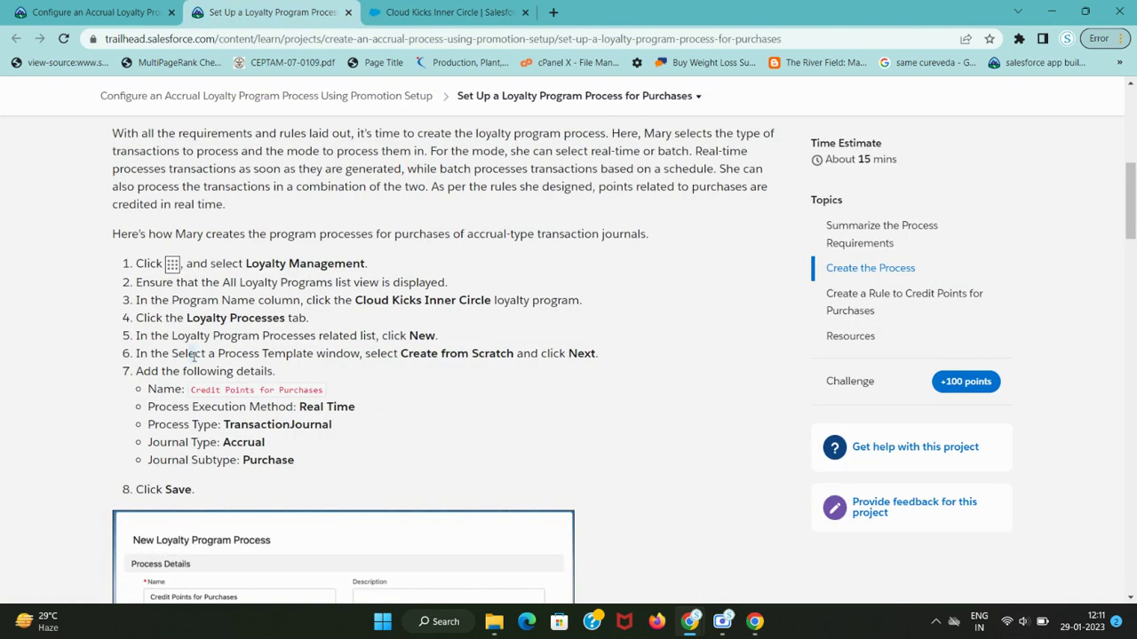
left_click_drag(188, 353, 492, 355)
key("ctrl+Page_Down")
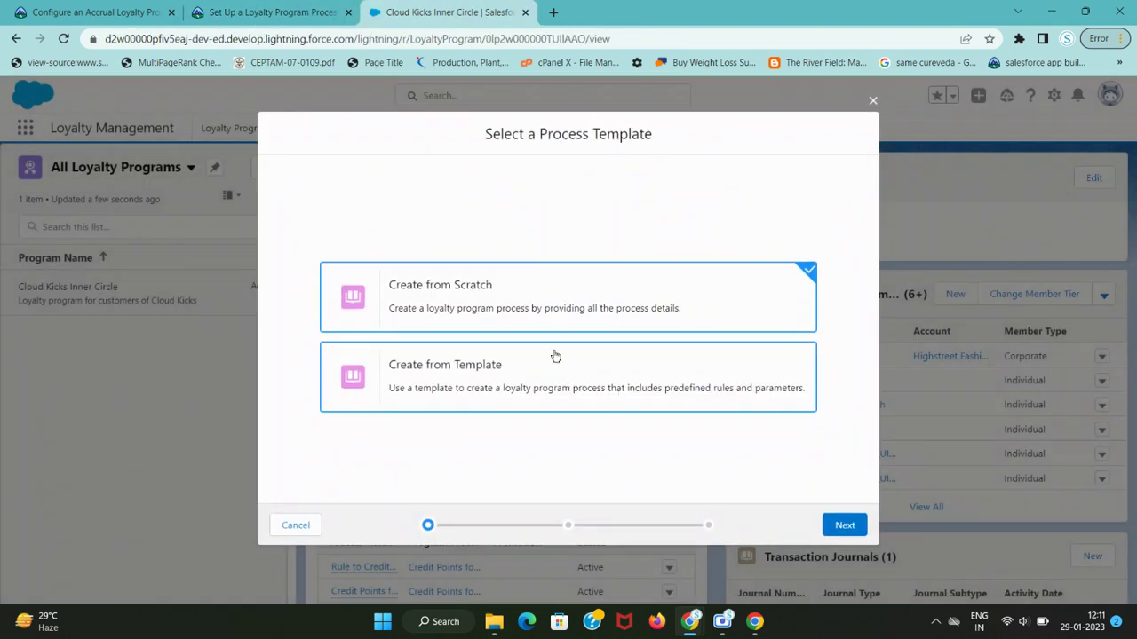
key("ctrl+Page_Up")
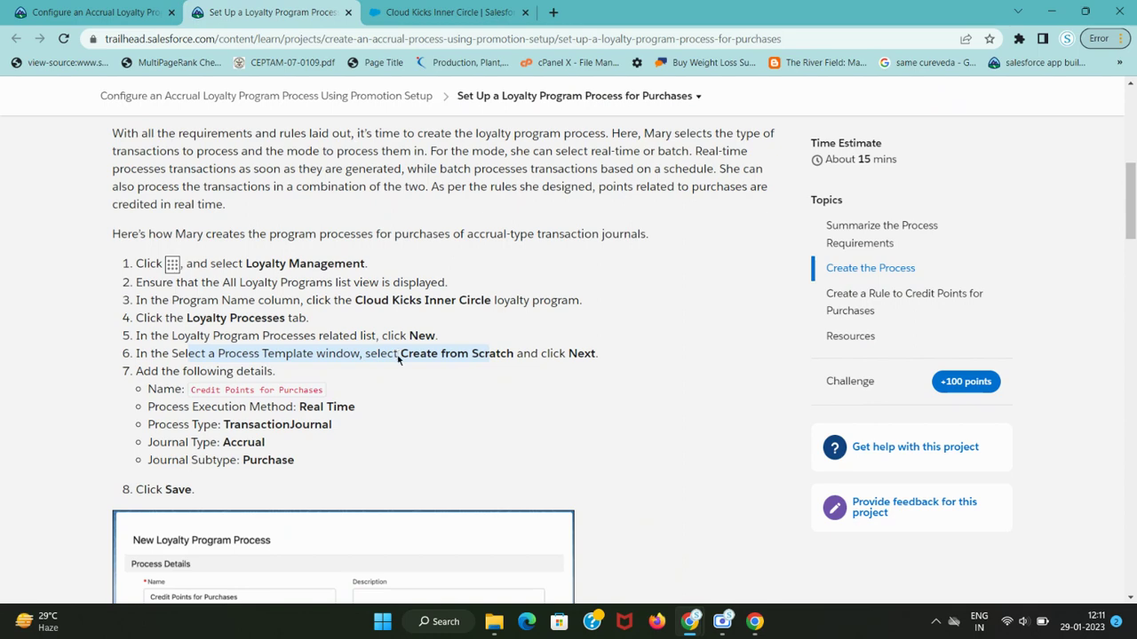
key("ctrl+Page_Down")
left_click(845, 523)
- Name the new loyalty program process Credit Points for Purchases and check its execution method against the instructions
key("ctrl+Page_Up")
left_click_drag(188, 392, 334, 400)
key("ctrl+c")
key("ctrl+Page_Down")
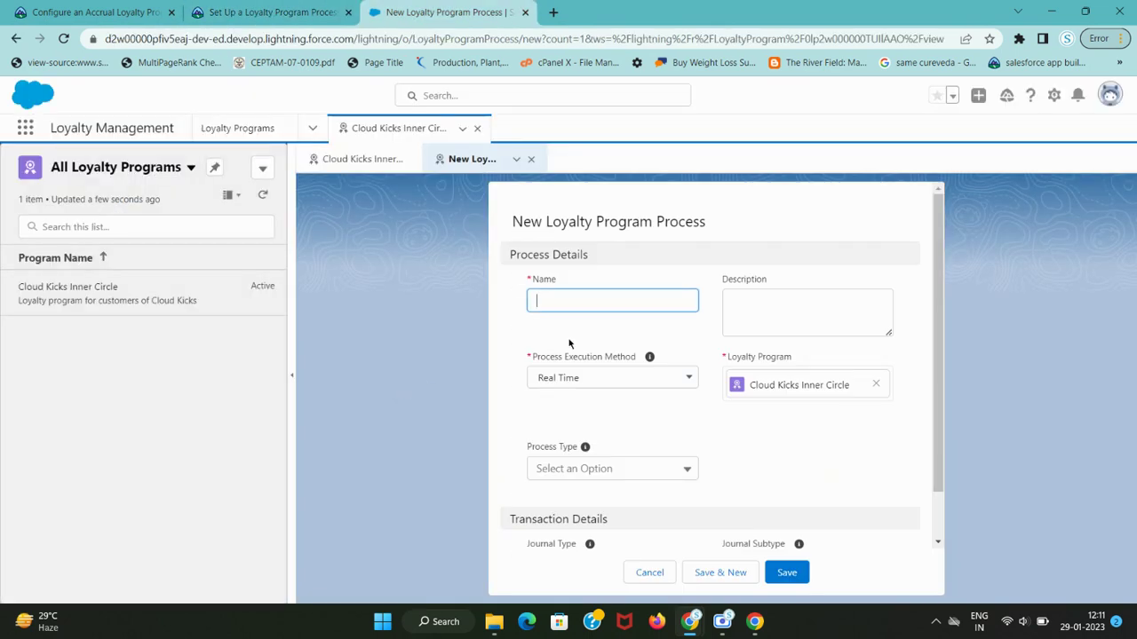
key("ctrl+v")
key("ctrl+Page_Up")
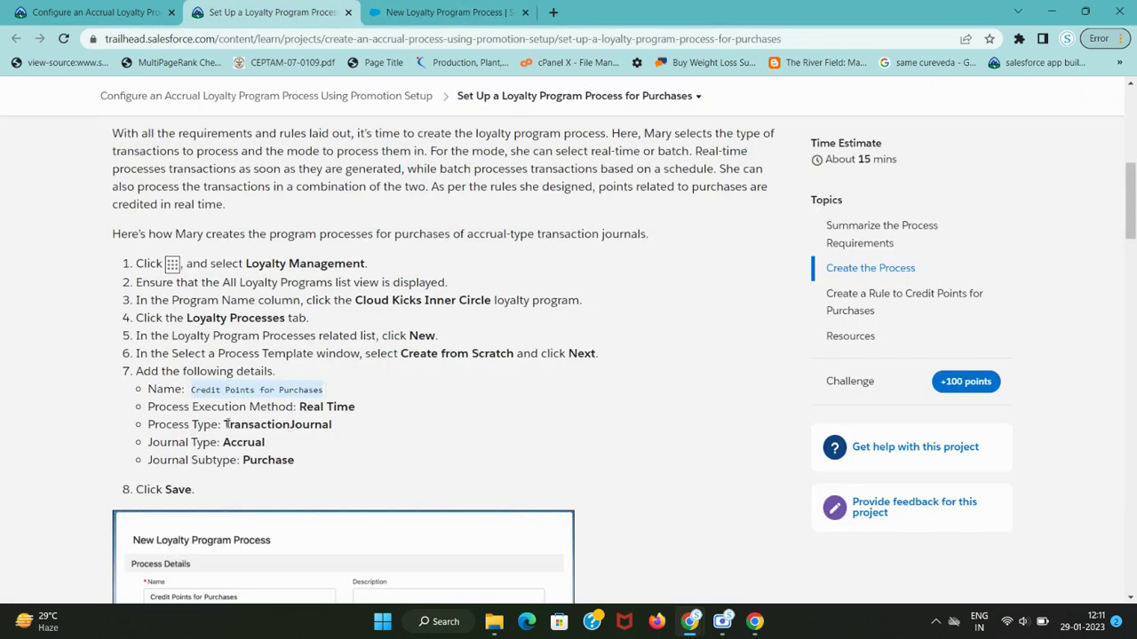
left_click_drag(300, 406, 391, 407)
key("ctrl+Page_Down")
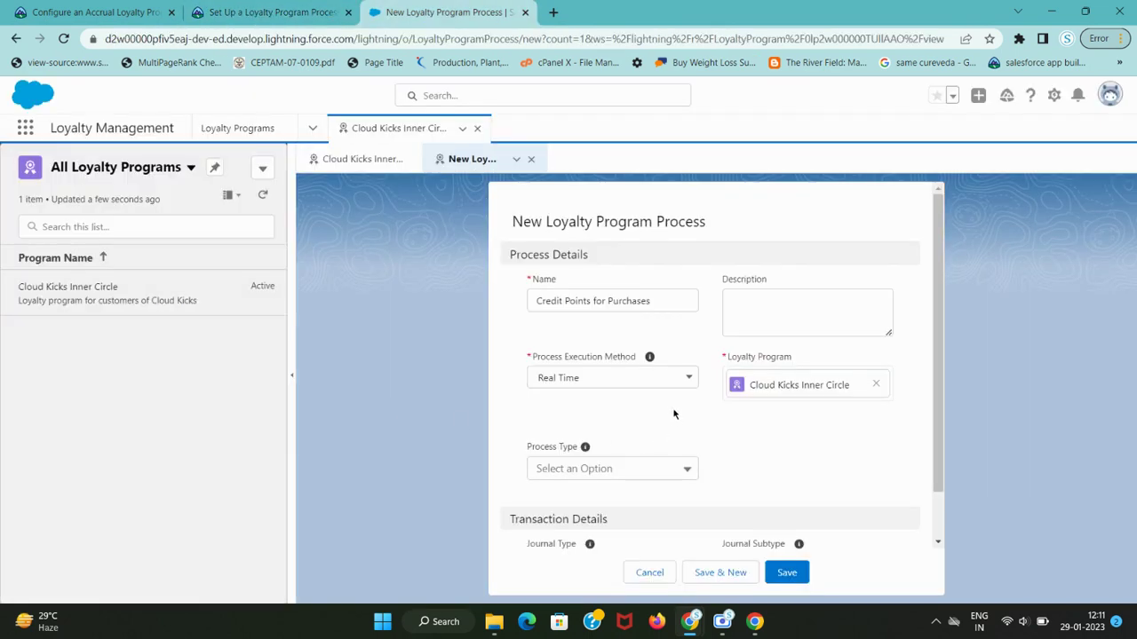
- Set the new process's type to TransactionJournal, as given in the Trailhead instructions
key("ctrl+Page_Up")
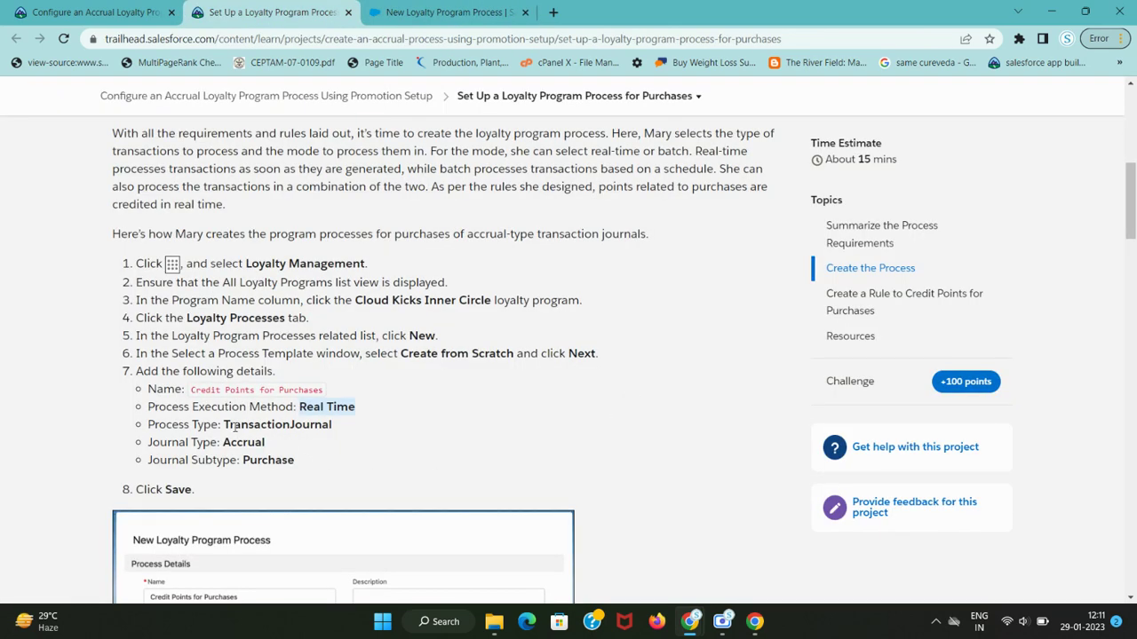
left_click_drag(235, 428, 371, 431)
key("ctrl+Page_Down")
left_click(660, 469)
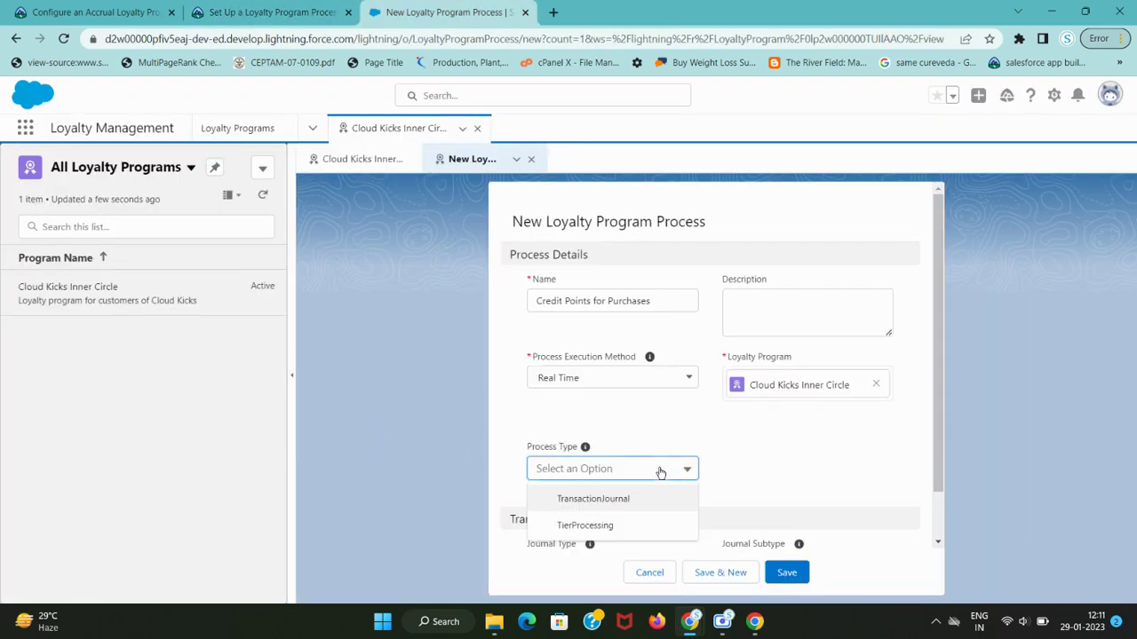
left_click(688, 499)
- Copy the journal type Accrual from the instructions and select it in the new process's transaction details
key("ctrl+Page_Up")
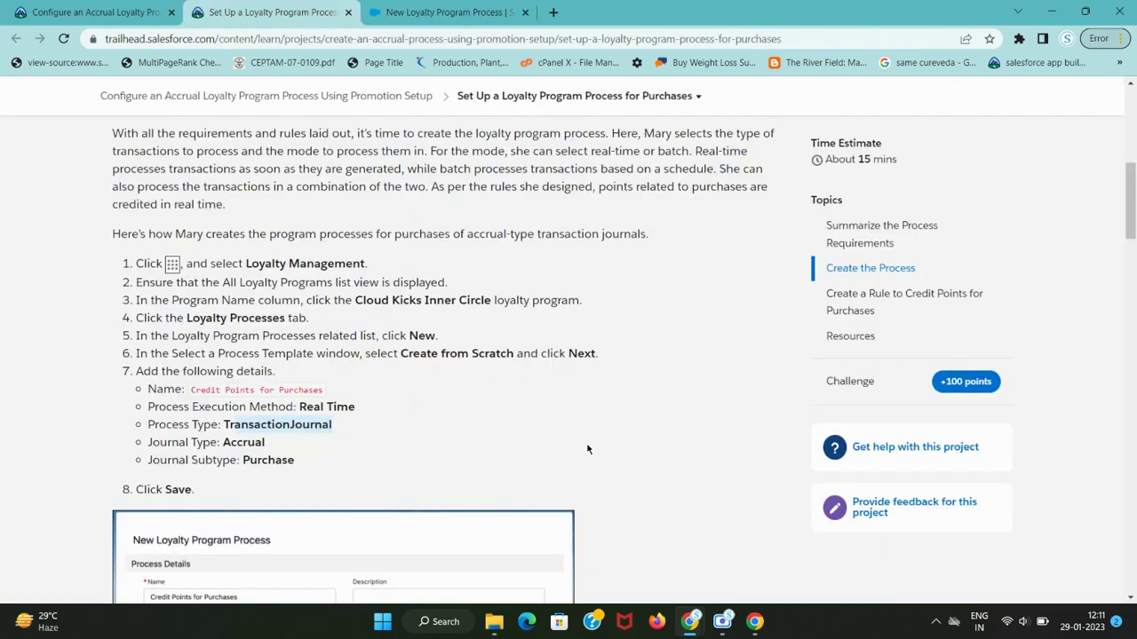
scroll(338, 426, "down", 1)
key("ctrl+Page_Down")
scroll(656, 424, "down", 1)
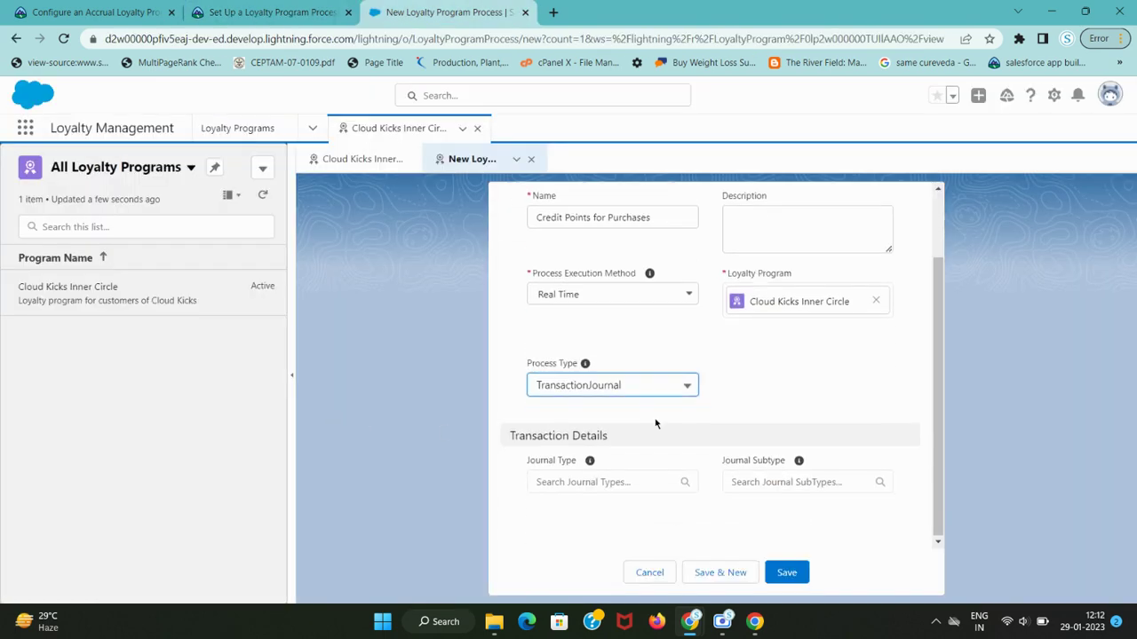
key("ctrl+Page_Up")
left_click_drag(221, 294, 271, 294)
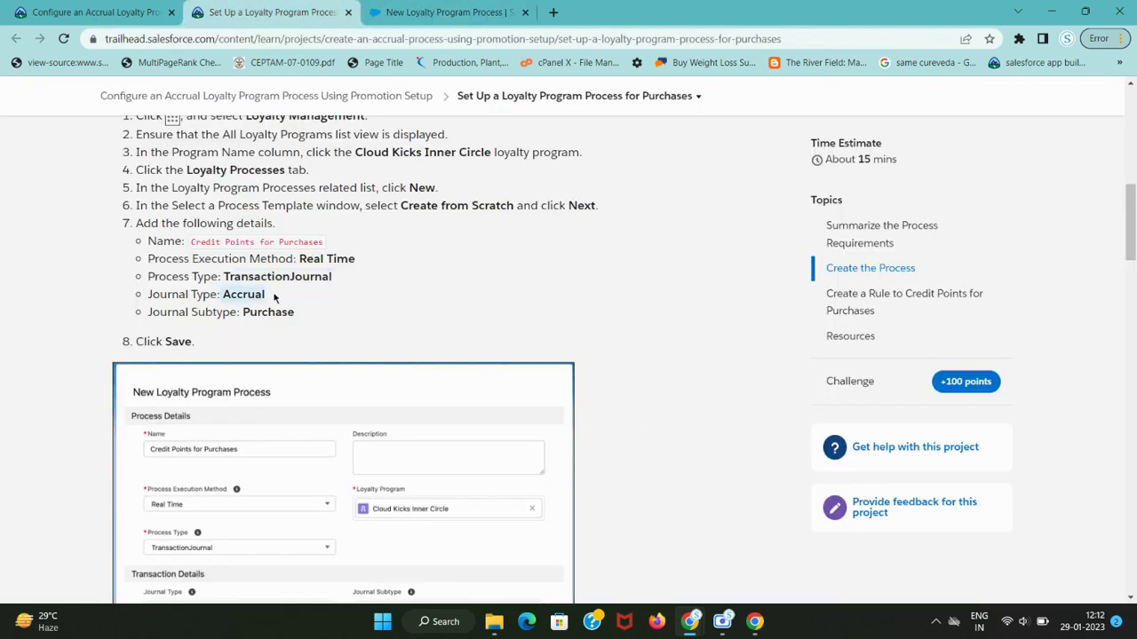
key("ctrl+Page_Down")
left_click(581, 482)
key("ctrl+Page_Up")
double_click(244, 296)
key("ctrl+c")
key("ctrl+Page_Down")
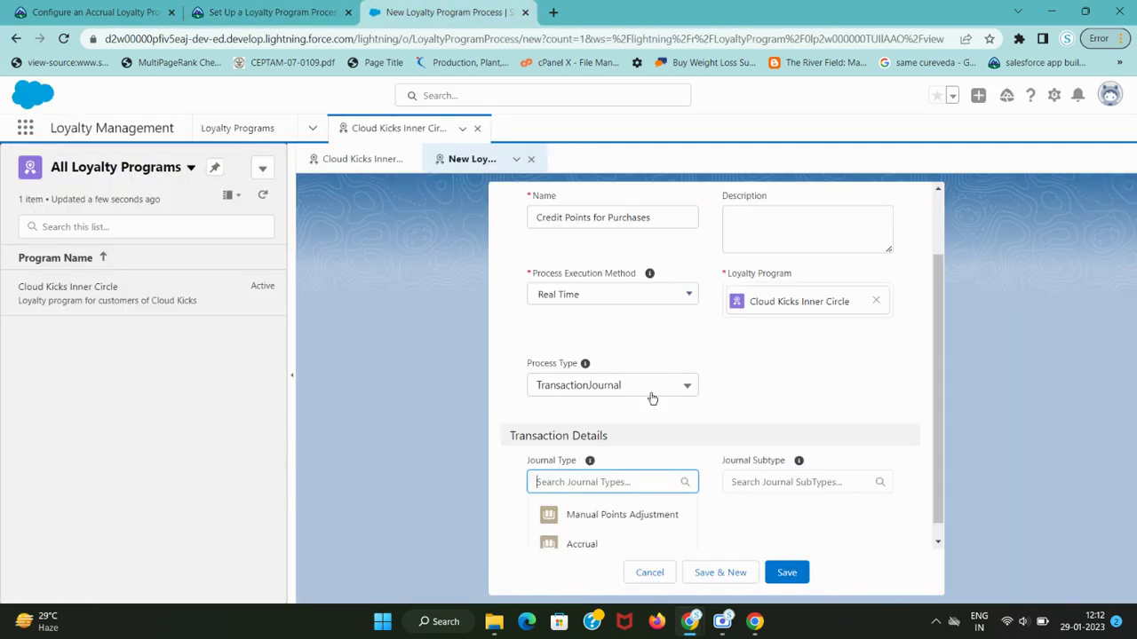
key("ctrl+v")
left_click(614, 540)
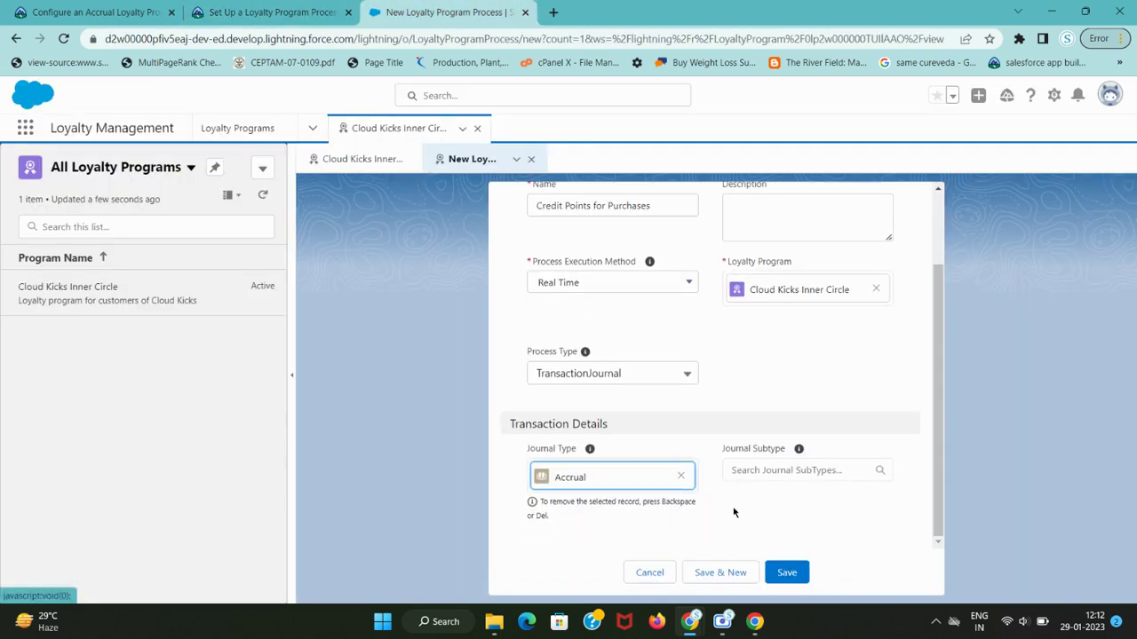
- Copy the journal subtype Purchase from the instructions and select it in the new process's transaction details
key("ctrl+Page_Up")
double_click(267, 312)
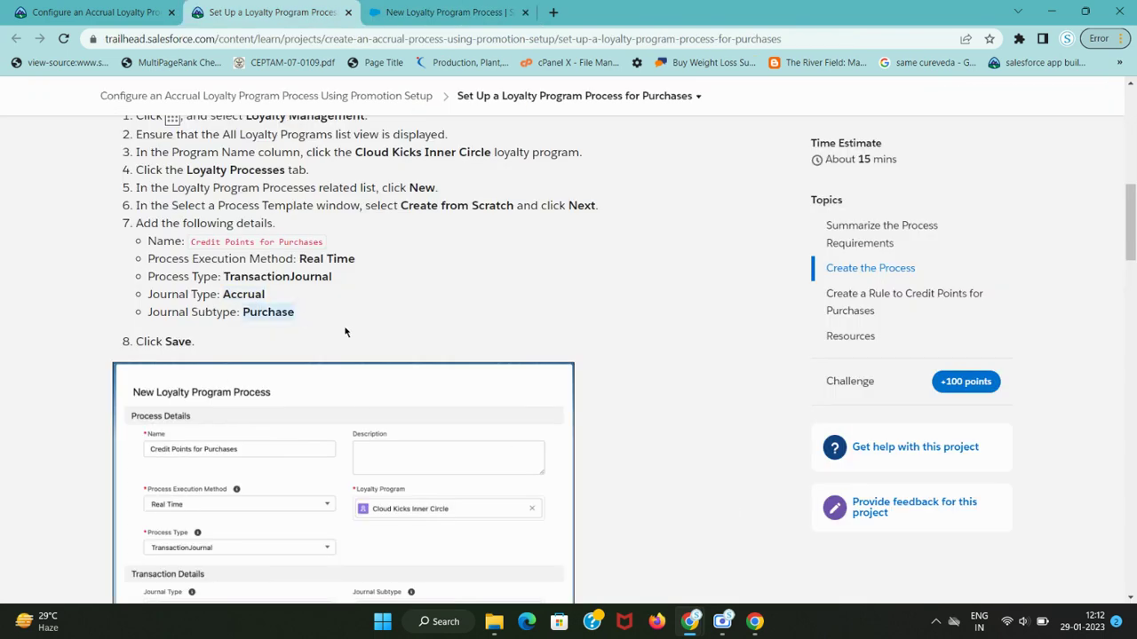
key("ctrl+c")
key("ctrl+Page_Down")
left_click(780, 473)
key("ctrl+v")
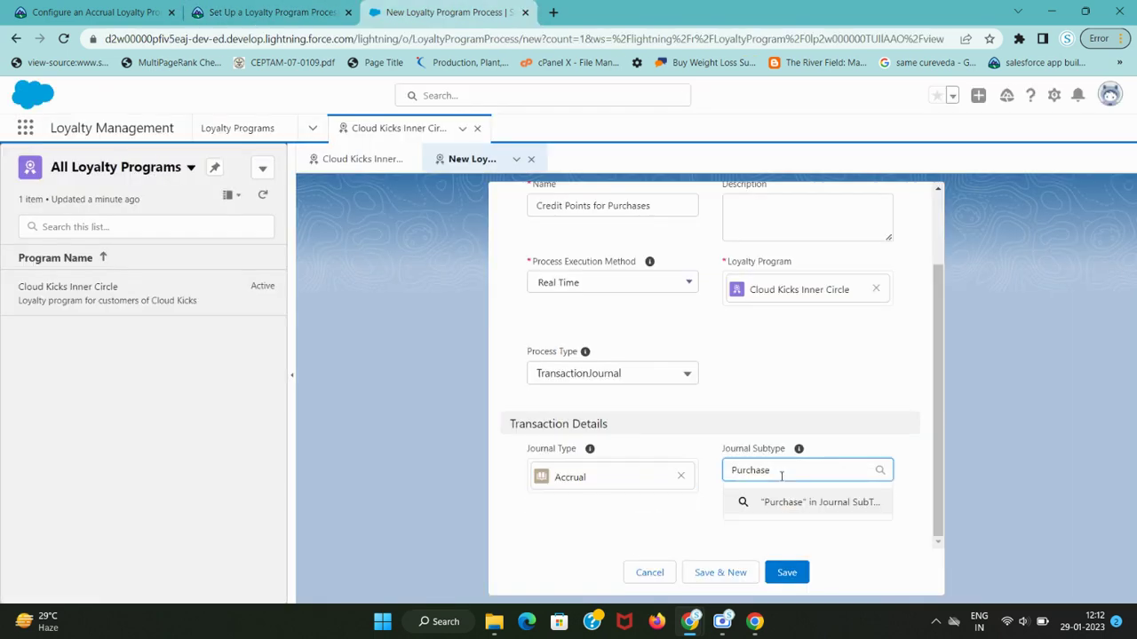
left_click(781, 532)
left_click(653, 519)
- Check the process details against the instructions and save the Credit Points for Purchases process
key("ctrl+Page_Up")
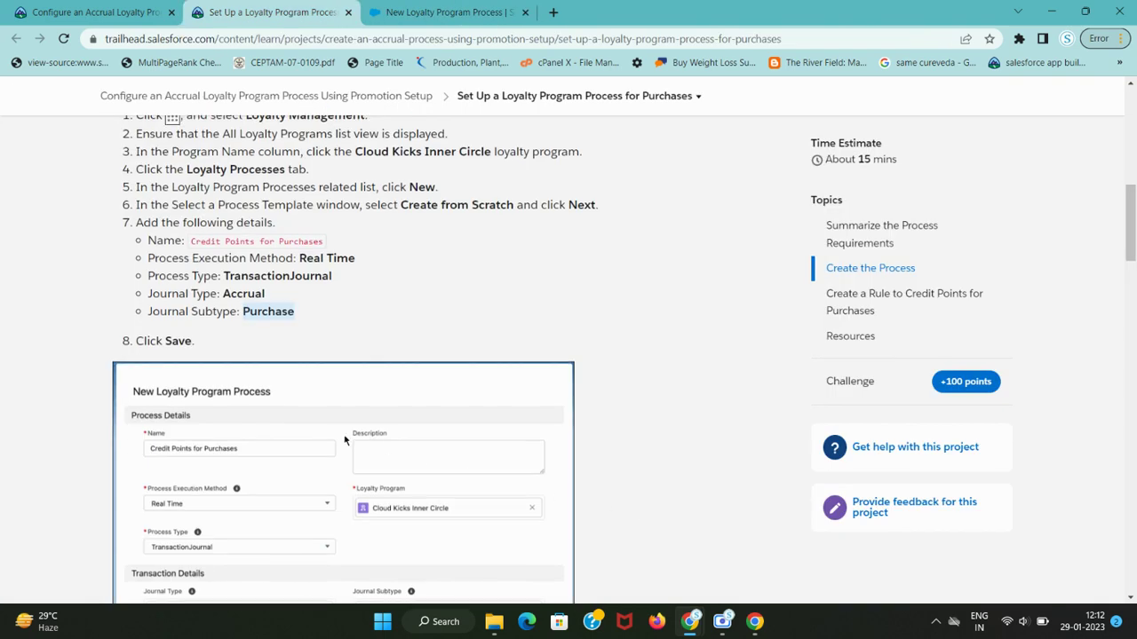
scroll(654, 518, "down", 3)
key("ctrl+Page_Down")
left_click(787, 572)
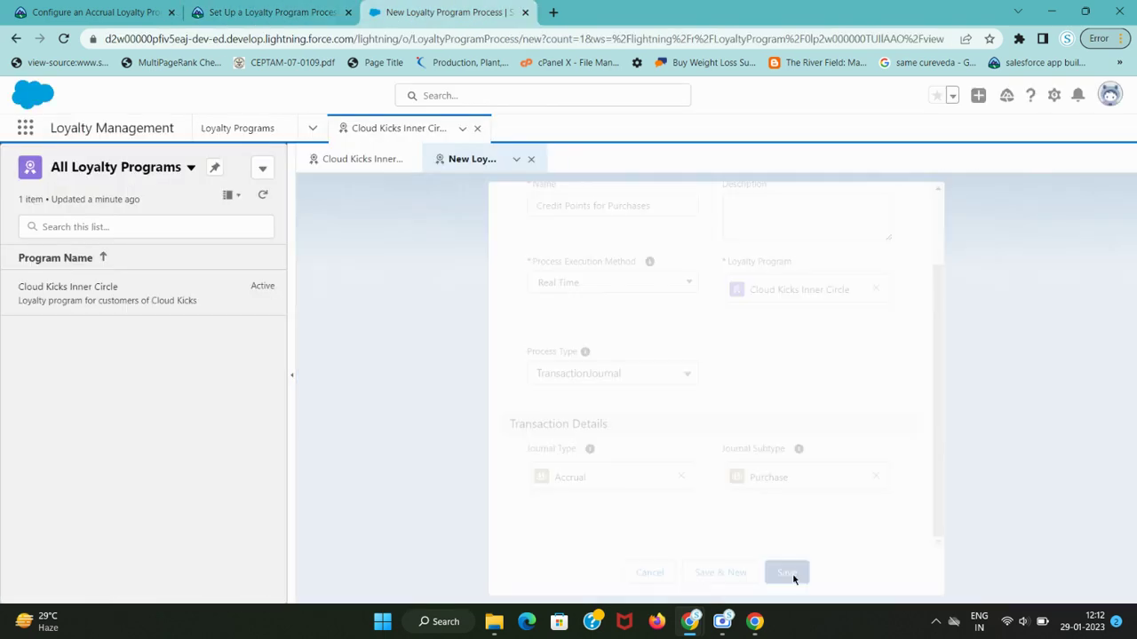
- Follow the rule-creation instructions and start a new loyalty process rule in the Credit Points for Purchases process
key("ctrl+Page_Up")
scroll(359, 407, "down", 4)
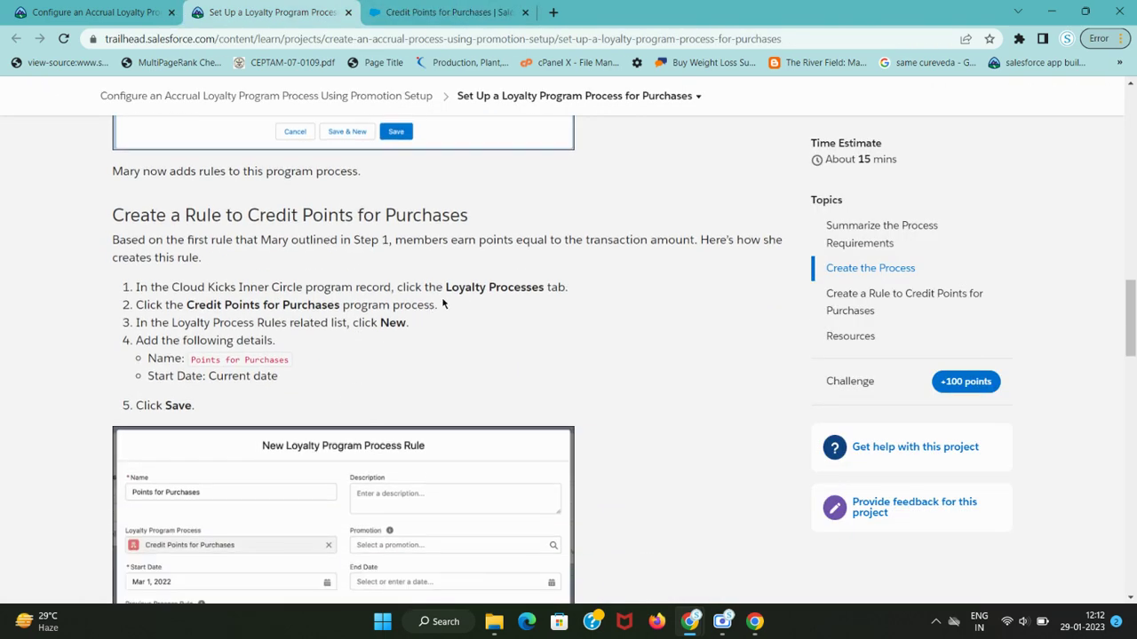
key("ctrl+Page_Down")
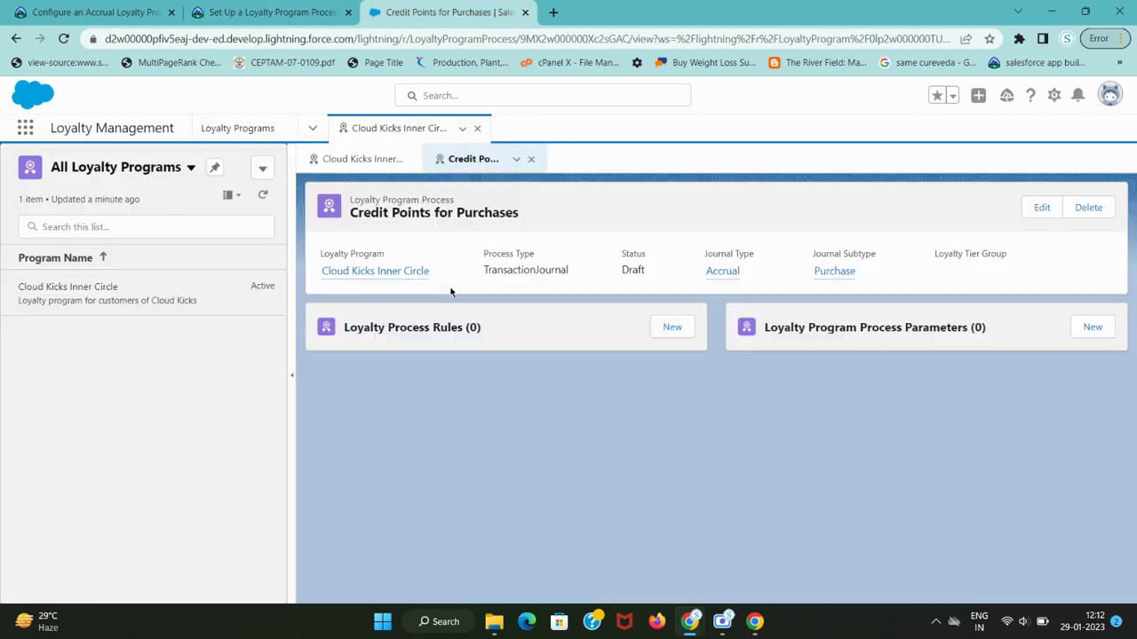
key("ctrl+Page_Up")
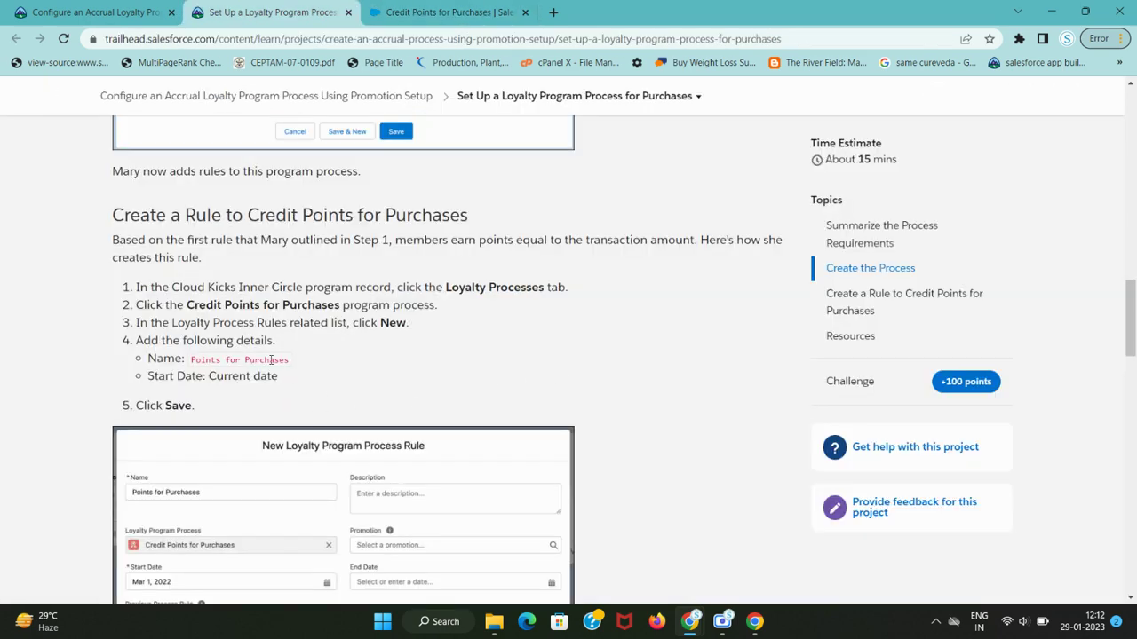
left_click_drag(187, 306, 338, 307)
key("ctrl+Page_Down")
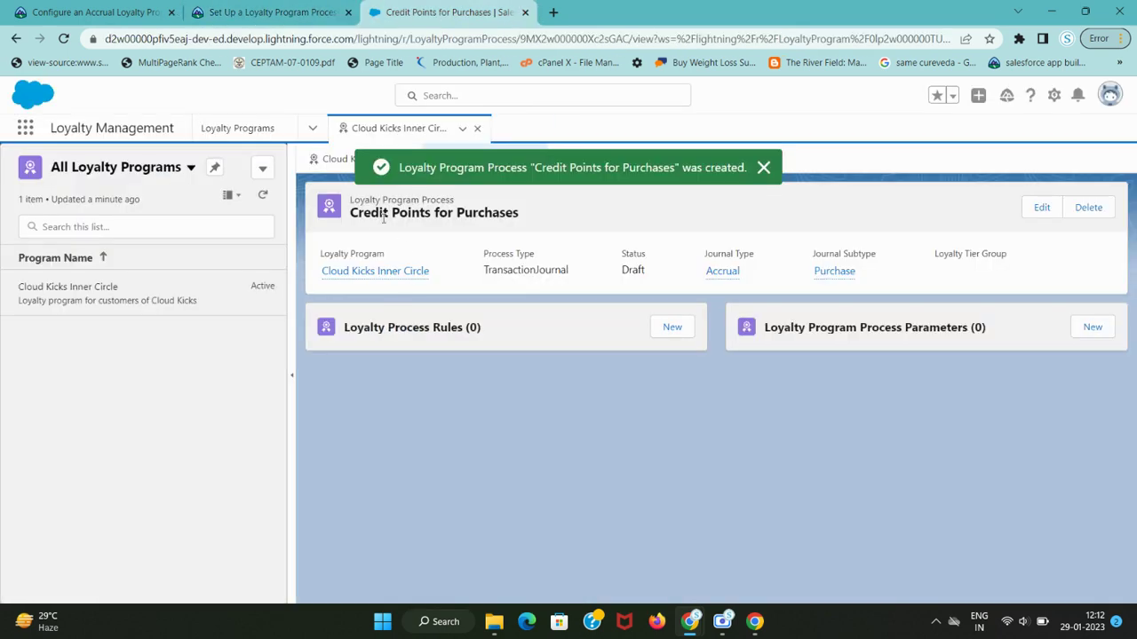
left_click_drag(362, 216, 518, 214)
key("ctrl+Page_Up")
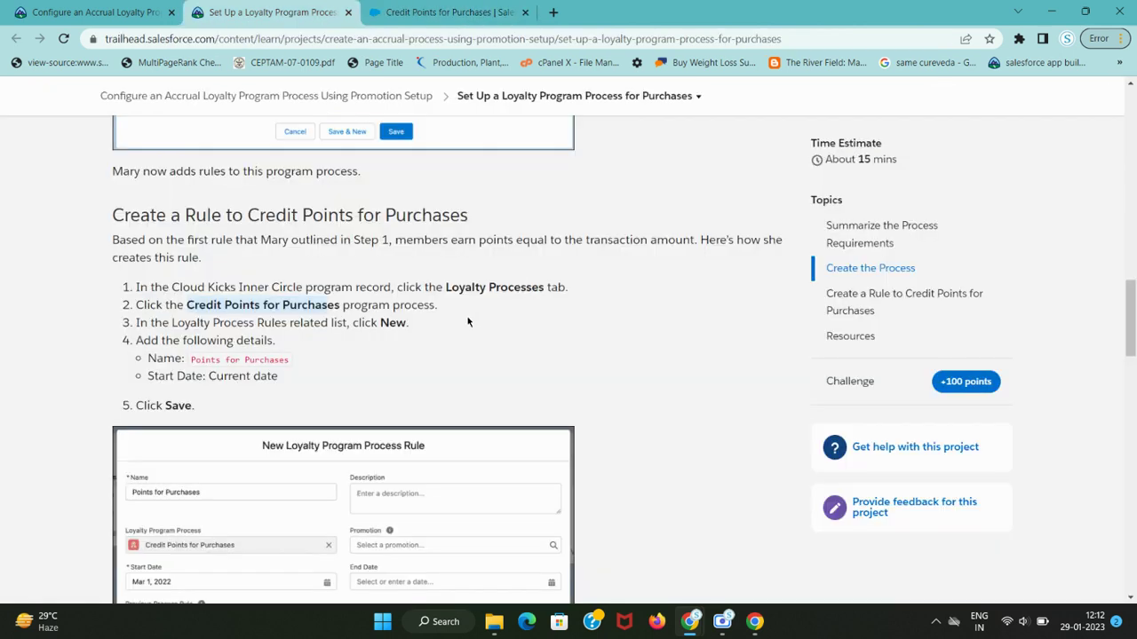
left_click_drag(236, 323, 404, 323)
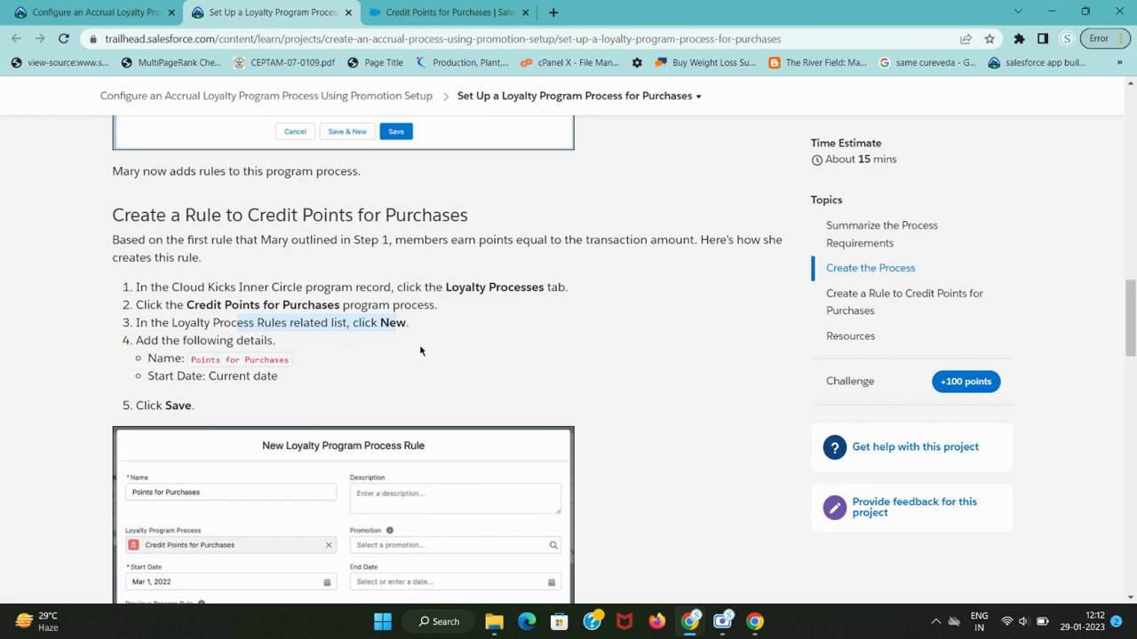
key("ctrl+Page_Down")
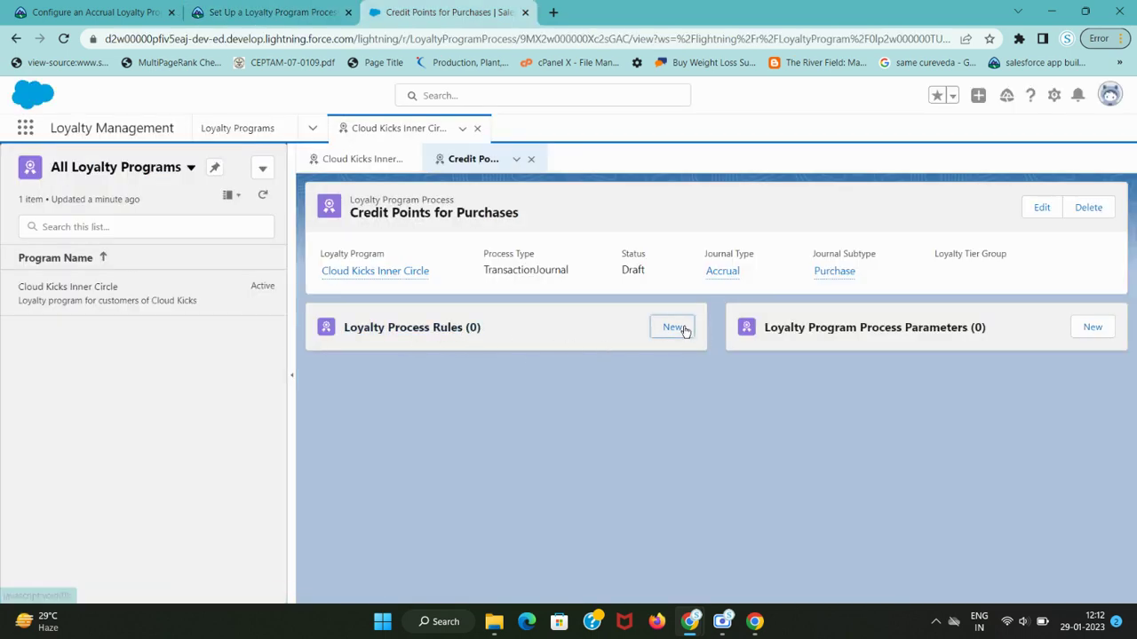
- Copy the rule name Points for Purchases from the instructions and enter it as the new rule's name
key("ctrl+Page_Up")
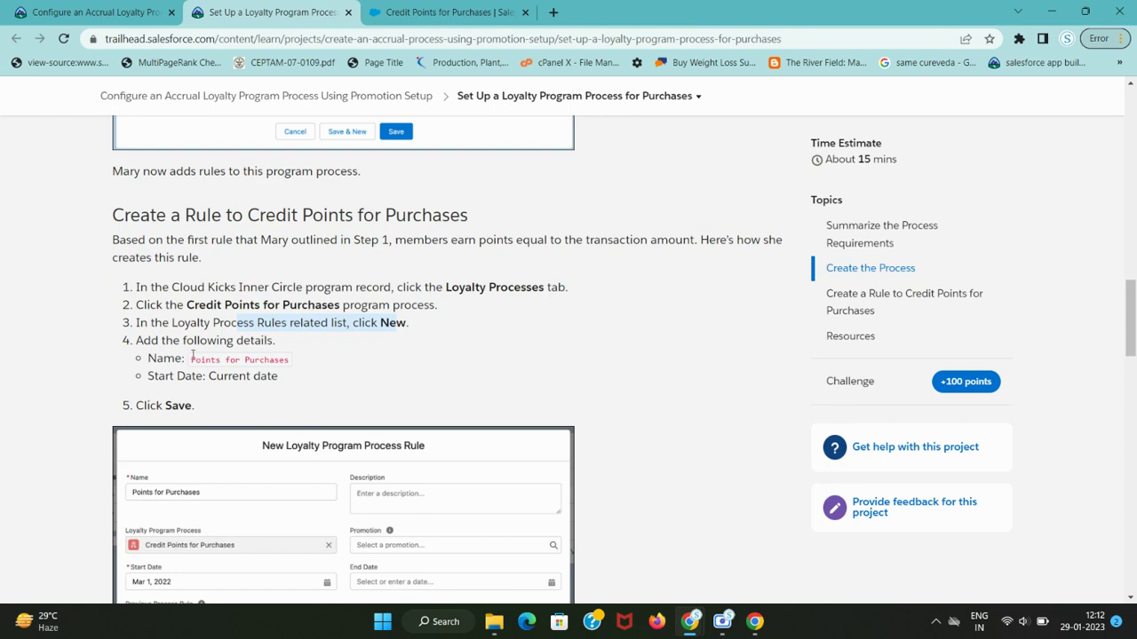
left_click_drag(192, 357, 295, 361)
key("ctrl+Page_Down")
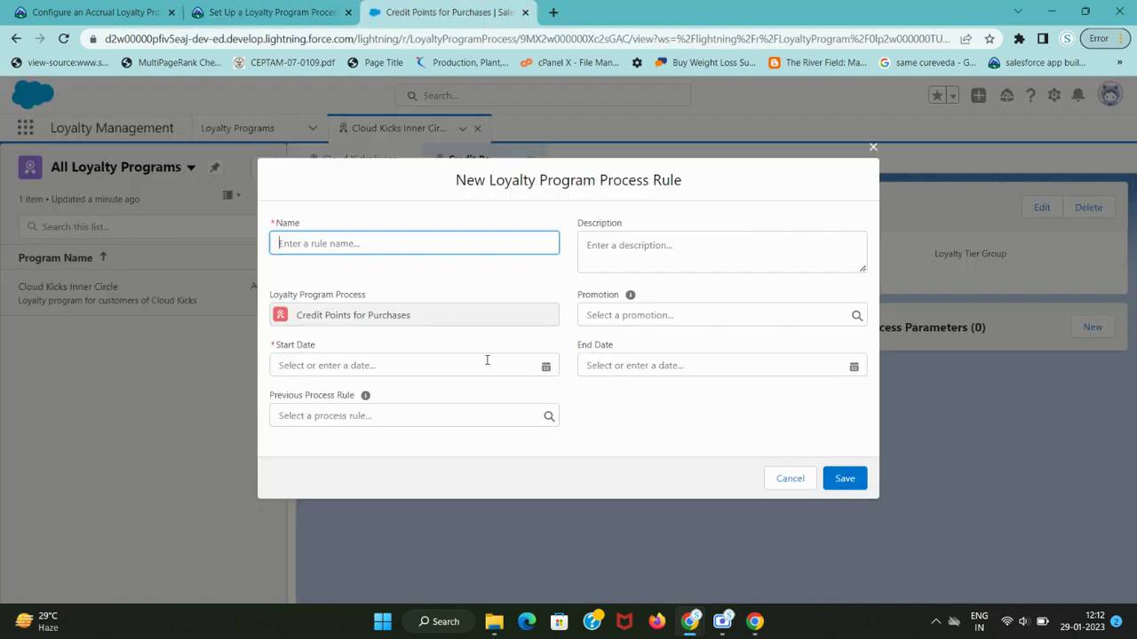
key("ctrl+v")
- Look up the required start date in the instructions and set the rule's start date to Jan 28, 2023
key("ctrl+Page_Up")
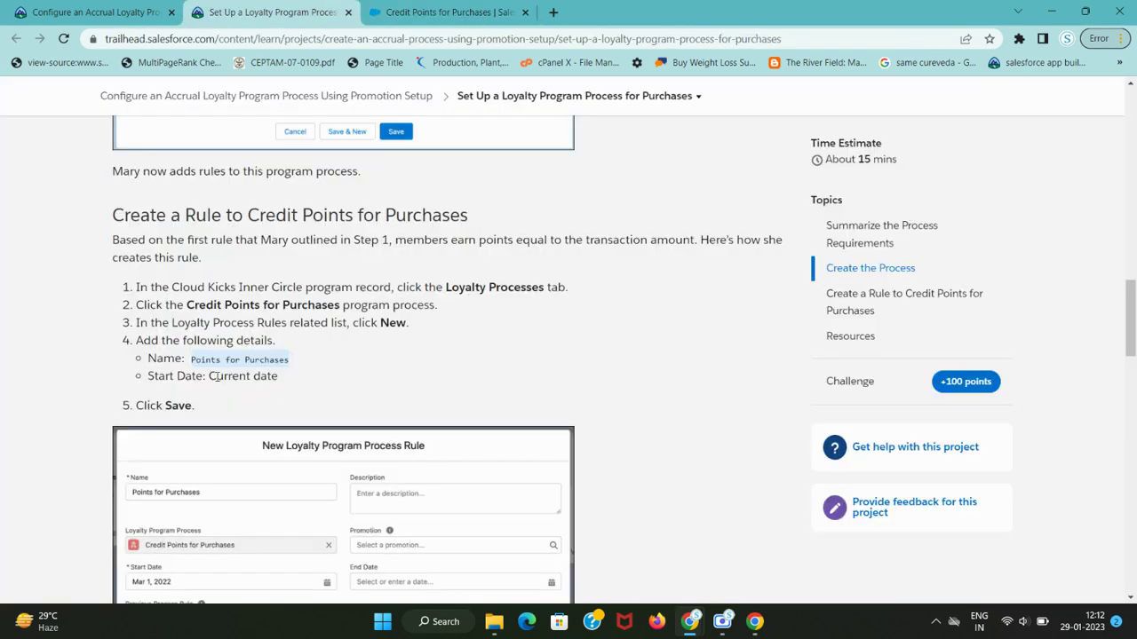
left_click_drag(209, 376, 300, 380)
key("ctrl+Page_Down")
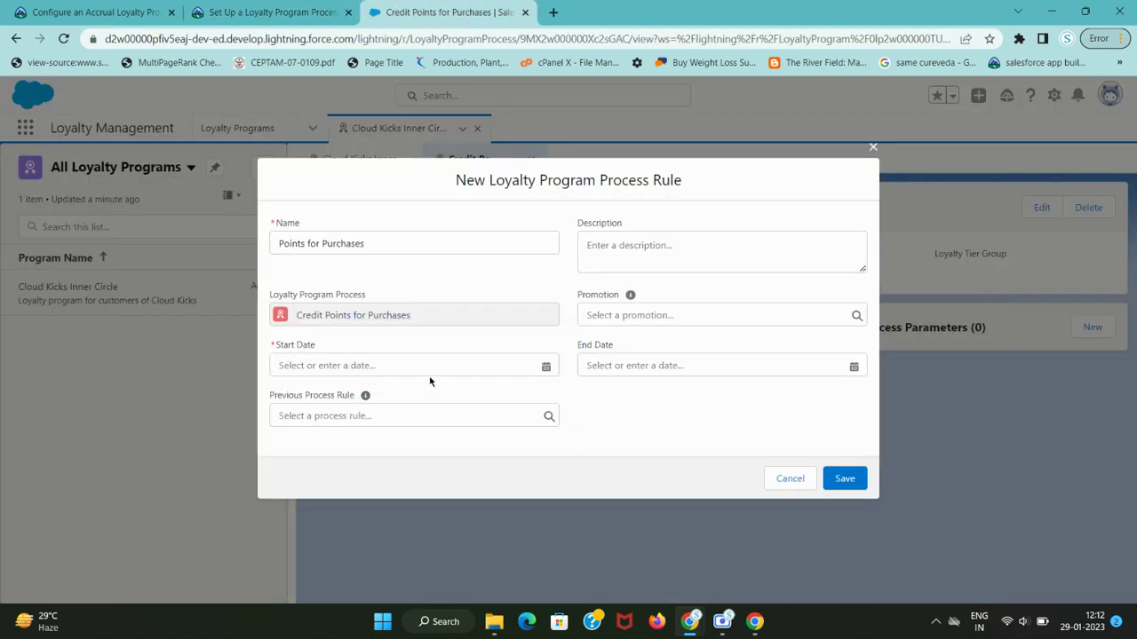
left_click(422, 364)
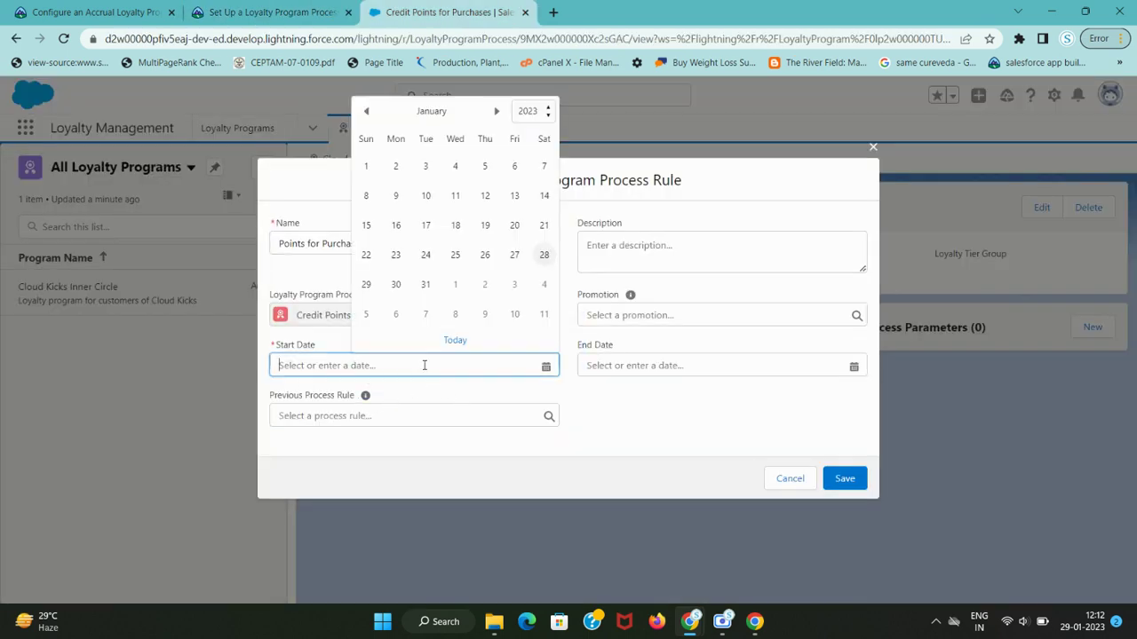
left_click(545, 257)
- Save the Points for Purchases rule and find the instructions for adding its point-crediting actions
key("ctrl+Page_Up")
key("ctrl+Page_Down")
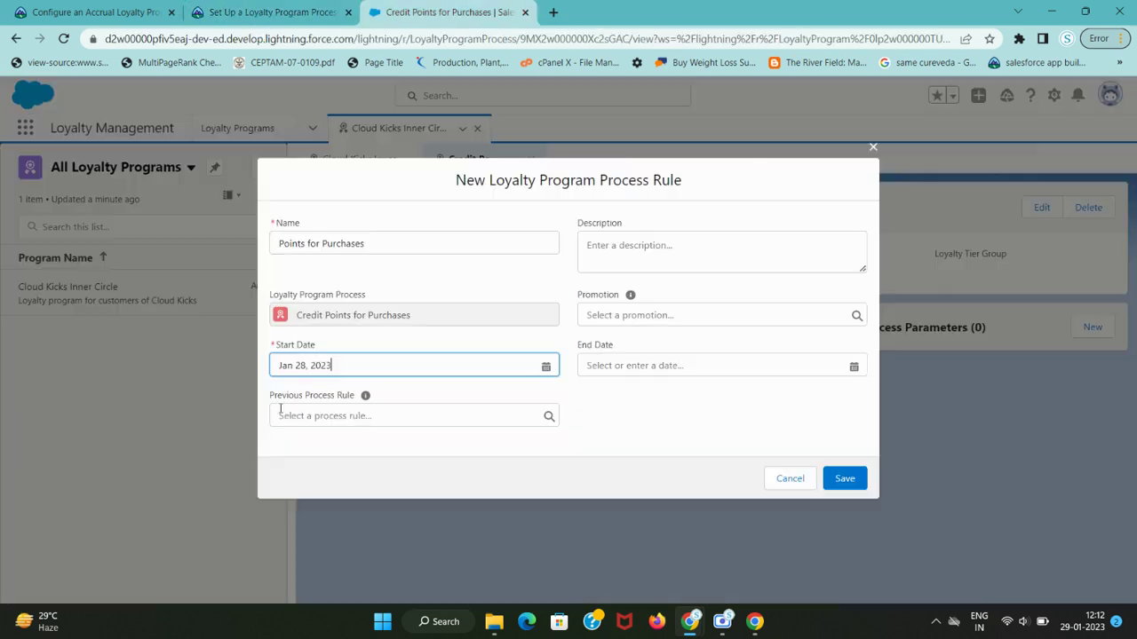
key("ctrl+Page_Up")
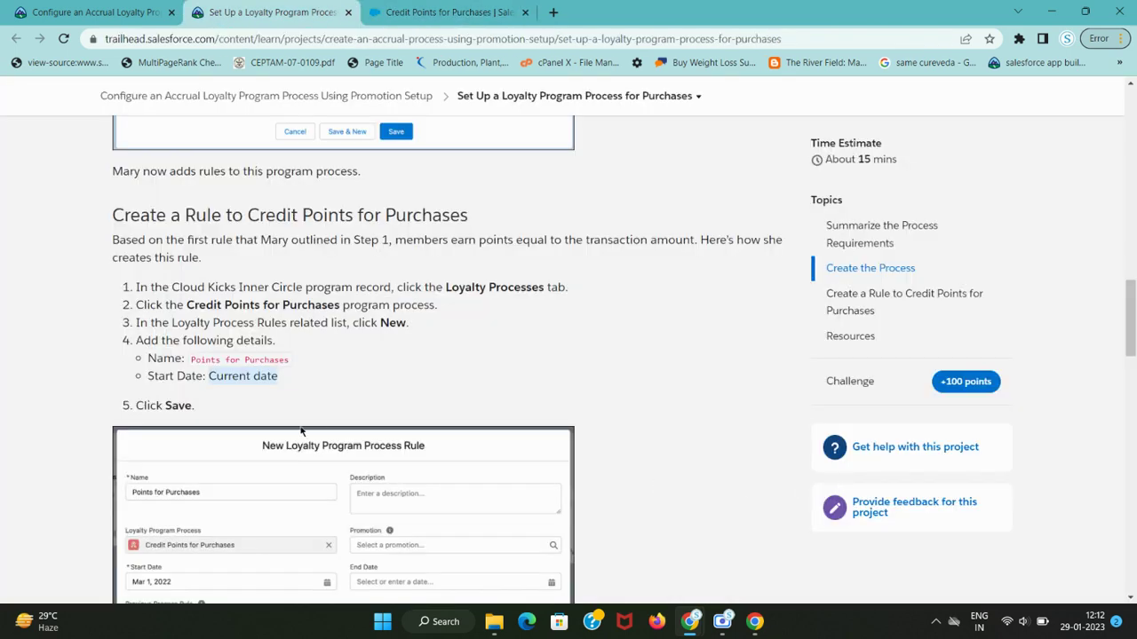
scroll(300, 431, "down", 6)
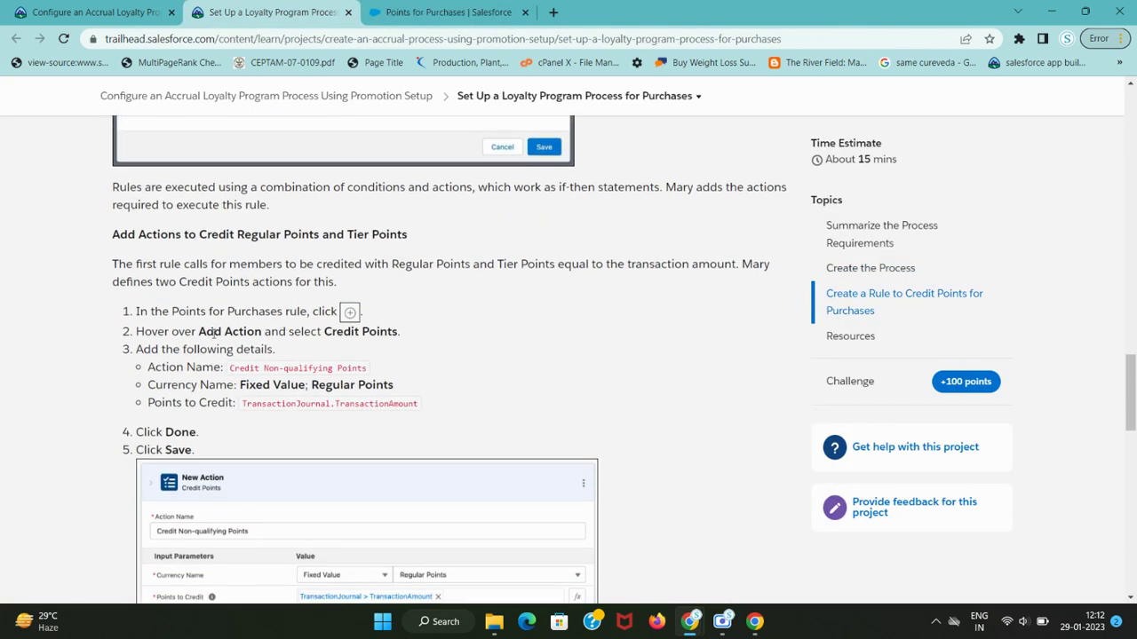
key("ctrl+Page_Down")
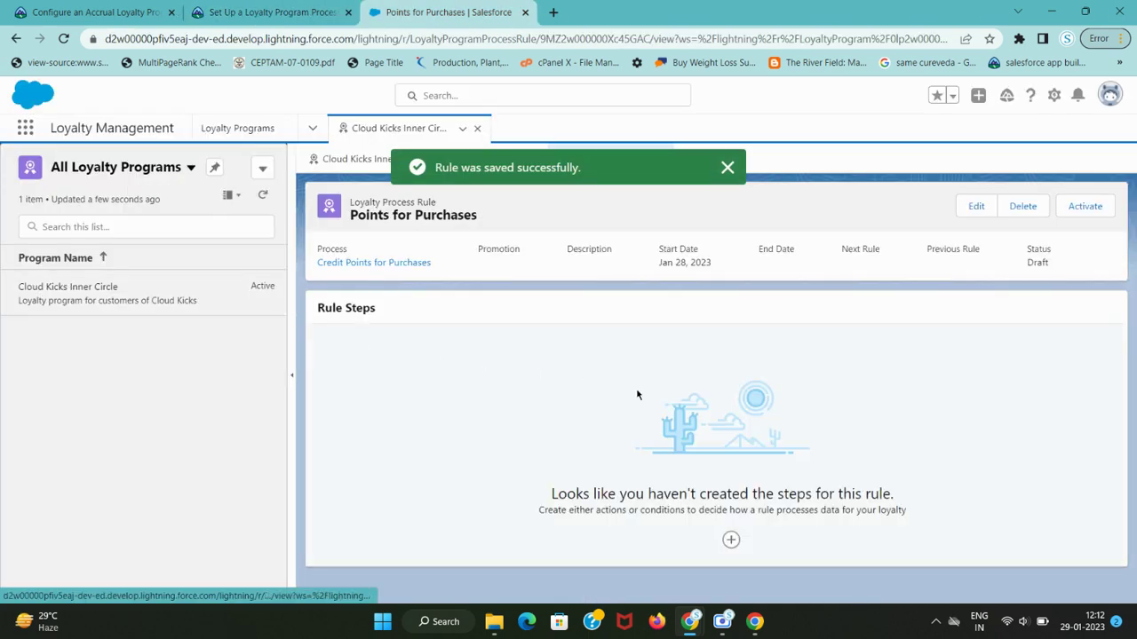
- Add a Credit Points action as the first step of the Points for Purchases rule, following the instructions
left_click(731, 539)
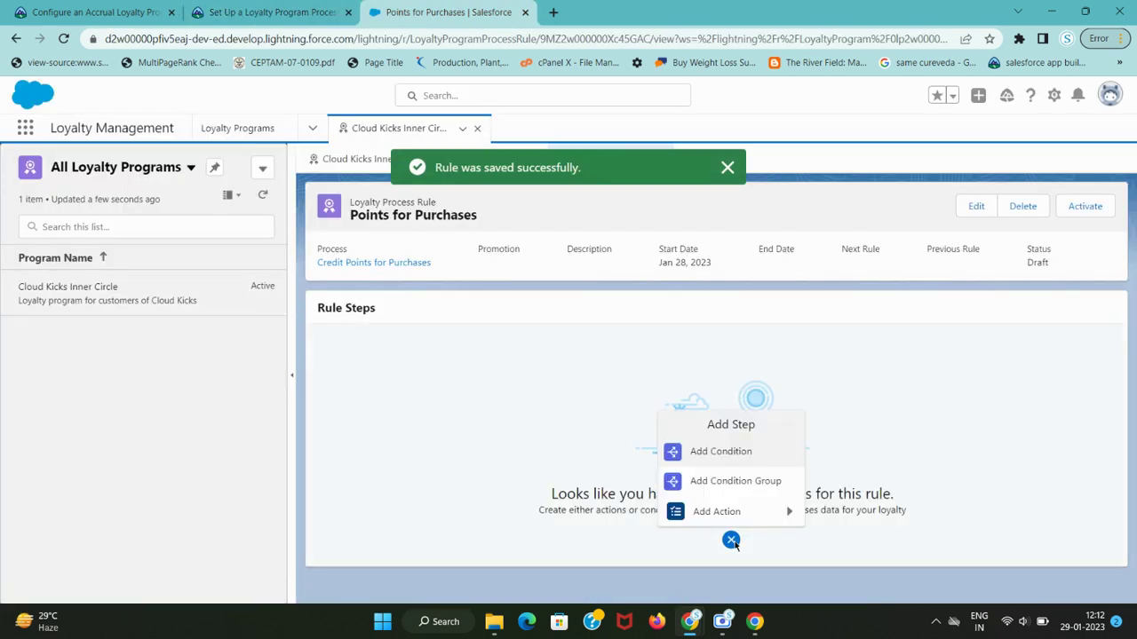
key("ctrl+Page_Up")
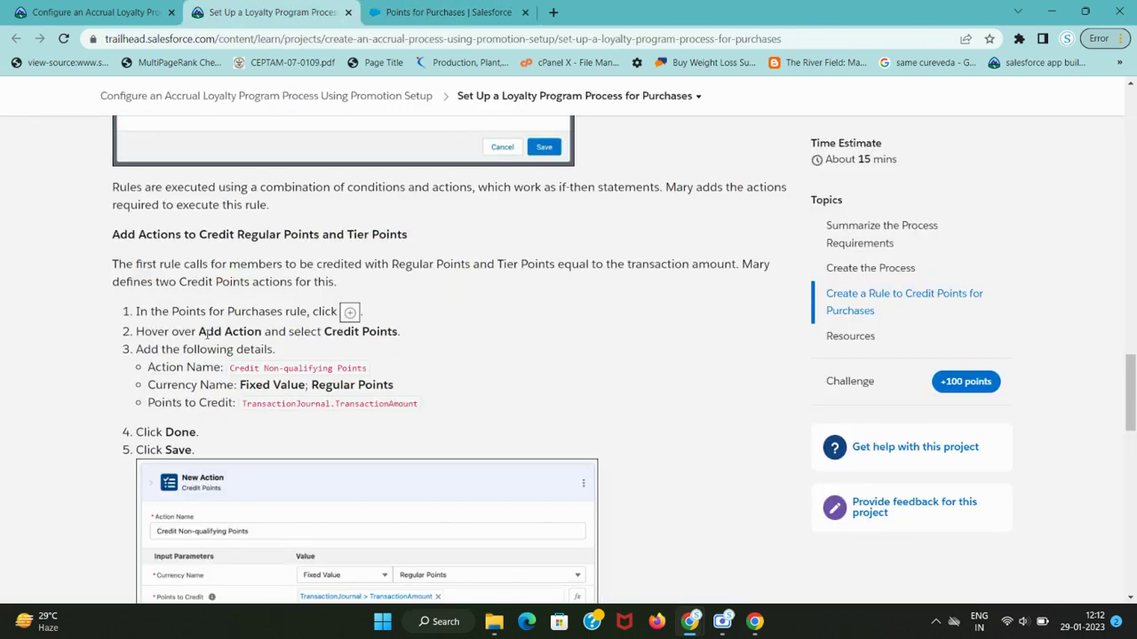
left_click_drag(207, 331, 391, 331)
key("ctrl+Page_Down")
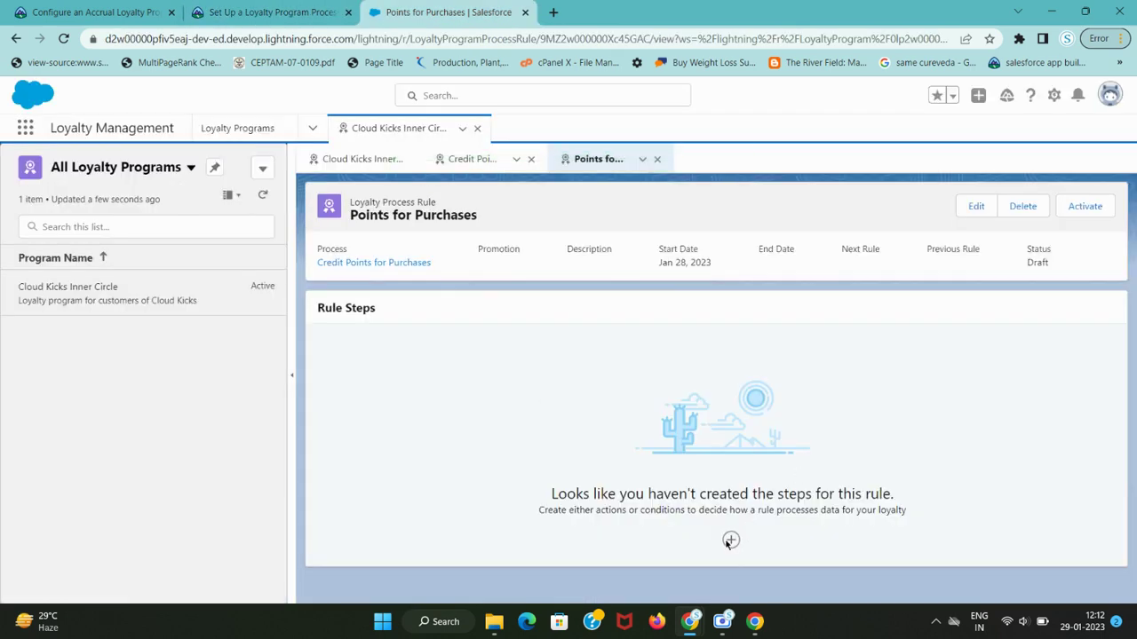
left_click(730, 540)
left_click(738, 507)
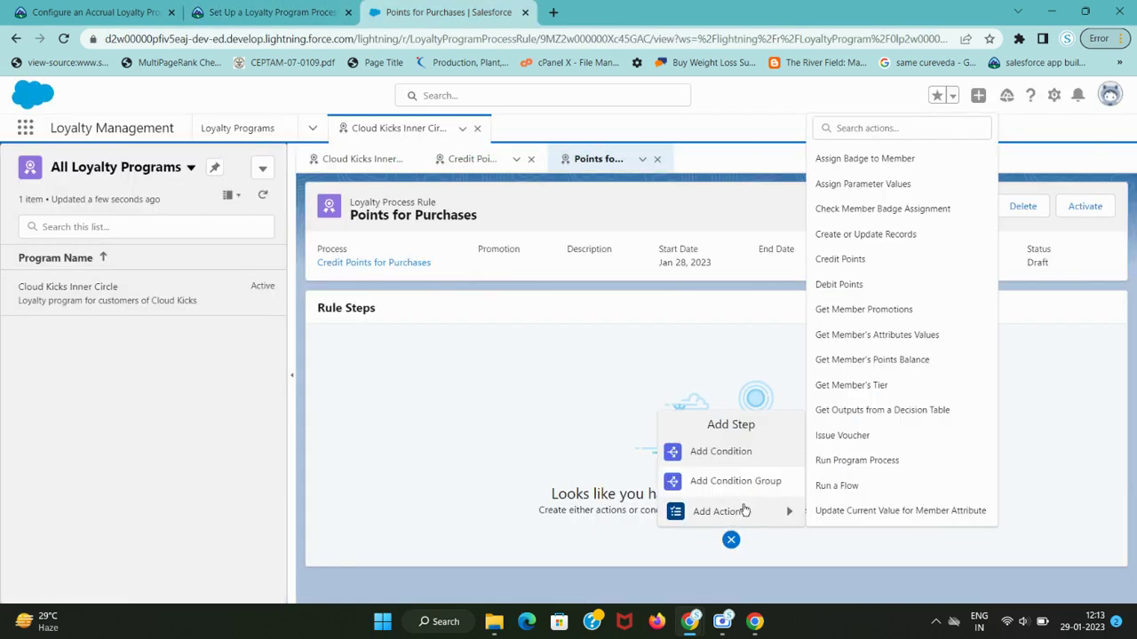
key("ctrl+Page_Up")
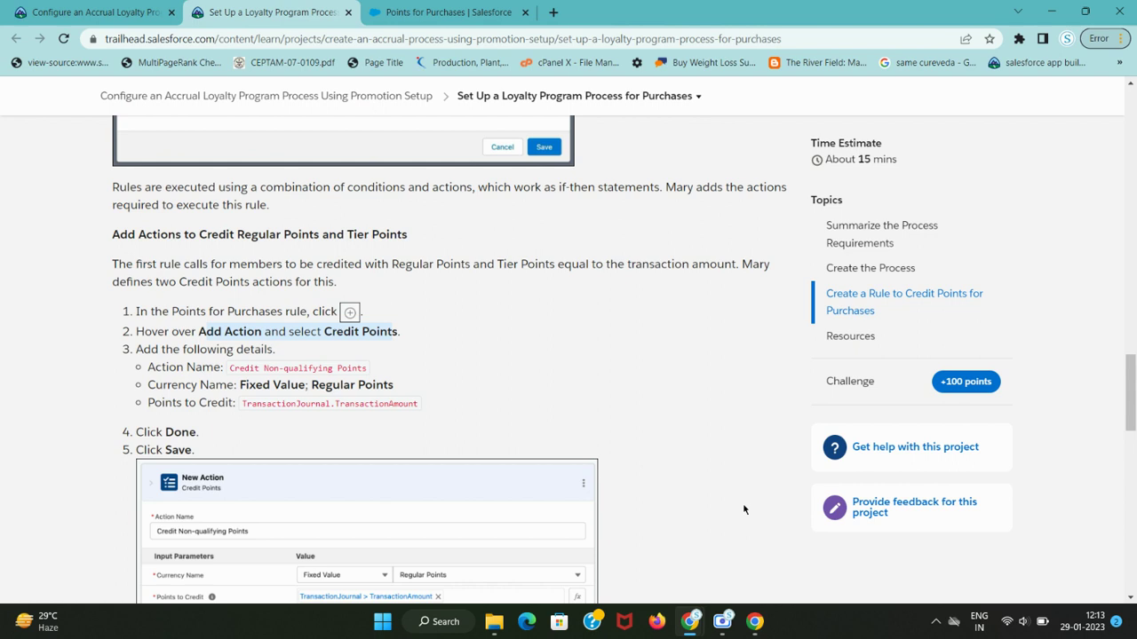
key("ctrl+Page_Down")
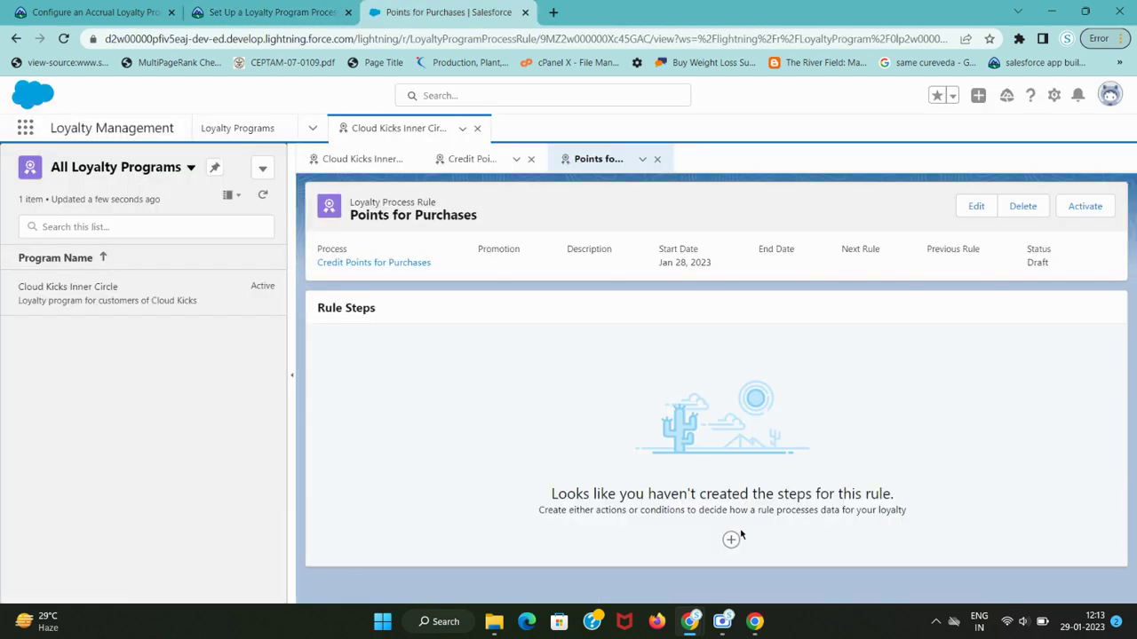
left_click(731, 539)
left_click(737, 511)
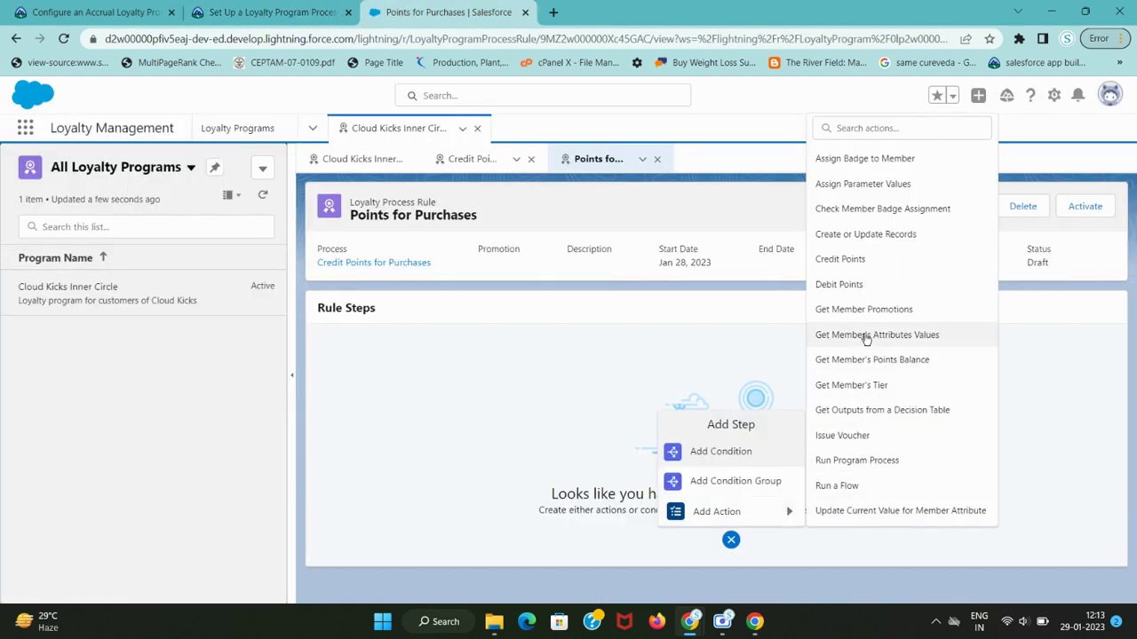
left_click(878, 265)
- Copy the action name Credit Non-qualifying Points from the instructions and enter it as the new action's name
key("ctrl+Page_Up")
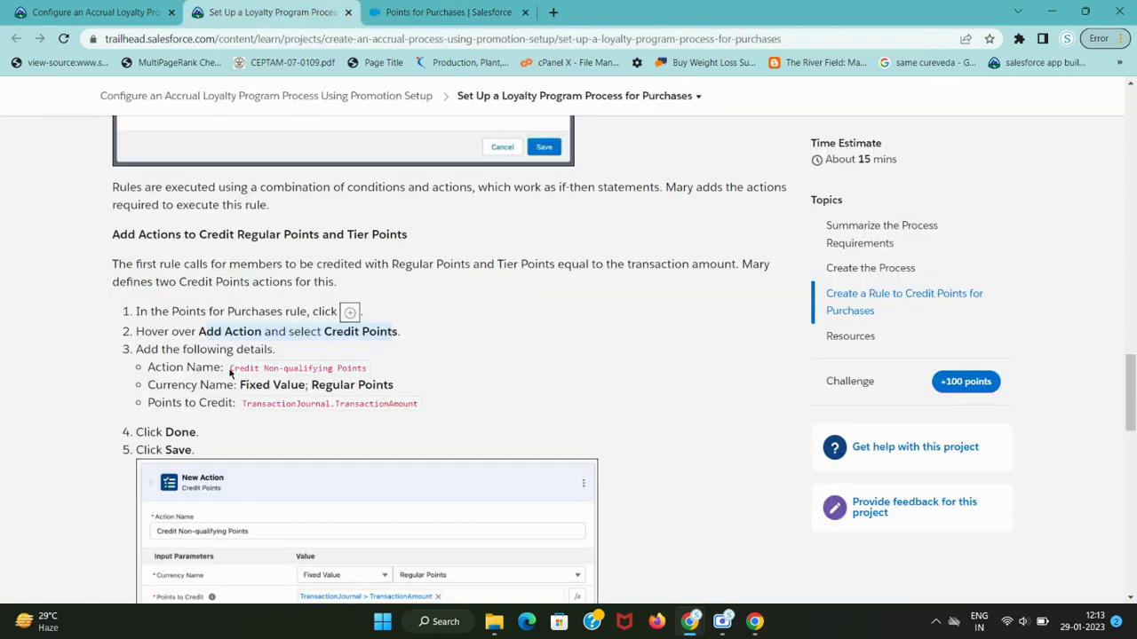
left_click_drag(230, 369, 369, 371)
key("ctrl+c")
scroll(560, 380, "down", 2)
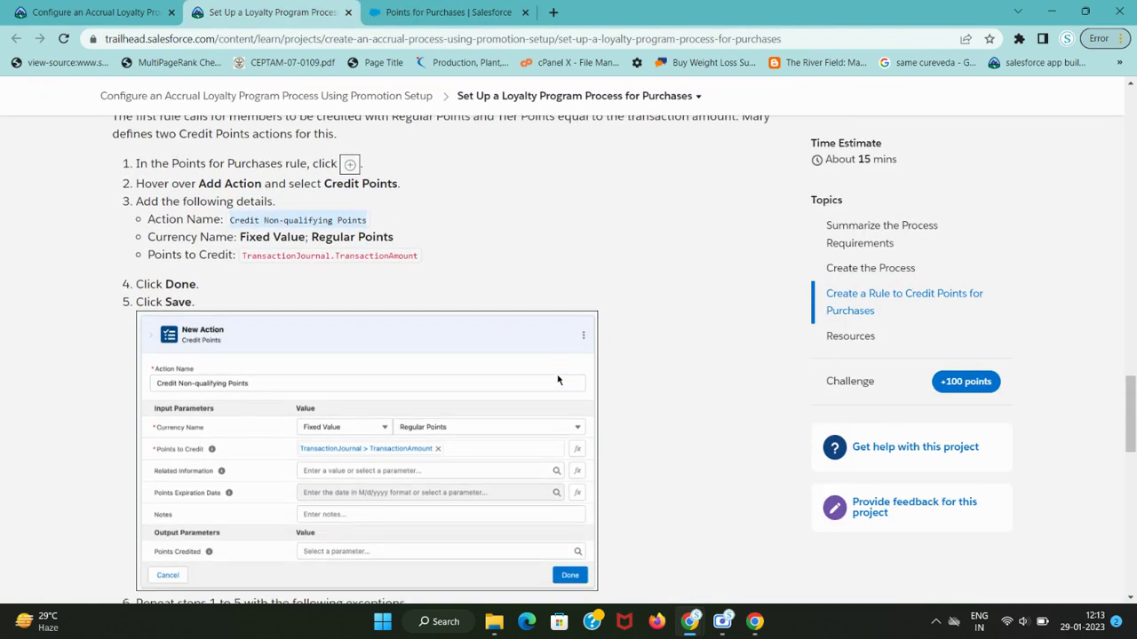
key("ctrl+Tab")
key("ctrl+a")
key("ctrl+v")
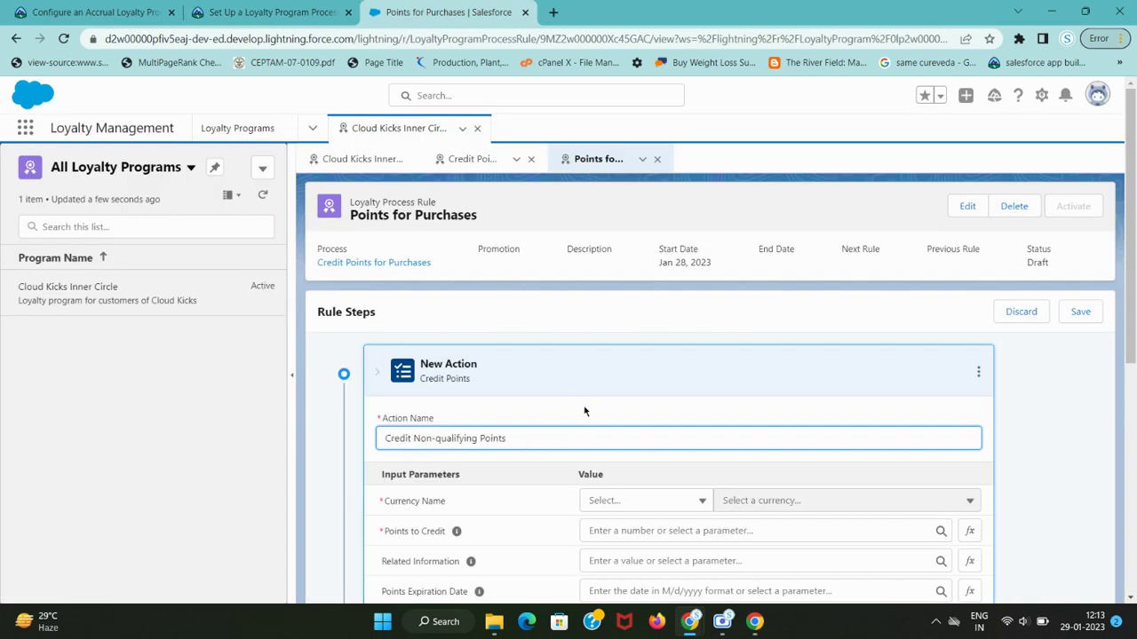
- Set the action's currency name to the fixed value Regular Points, as given in the instructions
key("ctrl+Page_Up")
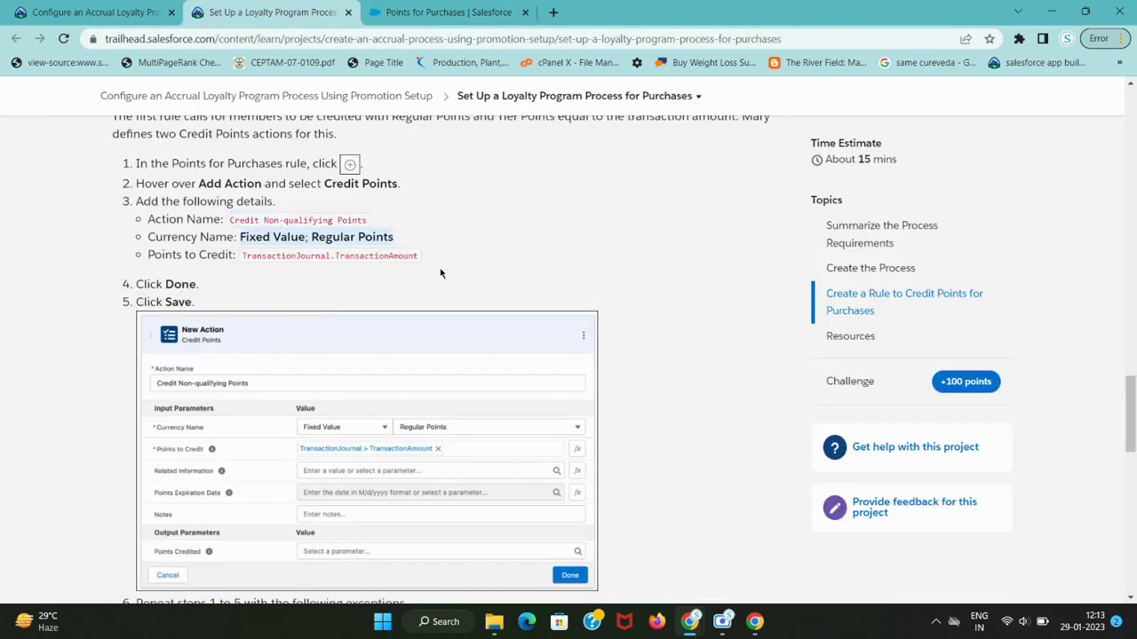
key("ctrl+Tab")
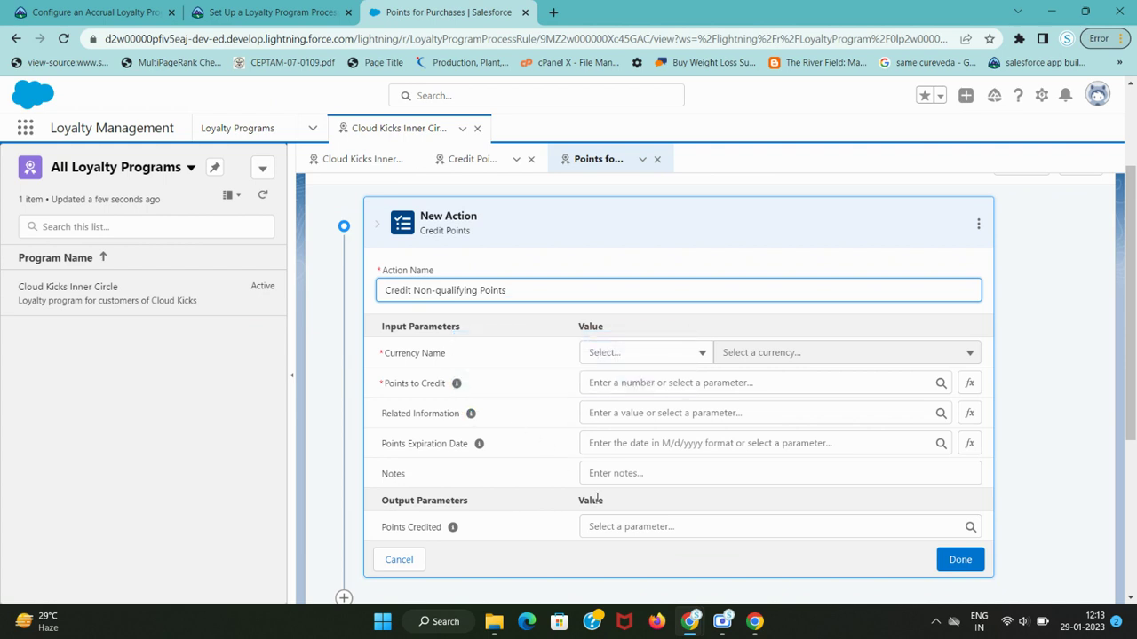
left_click(653, 355)
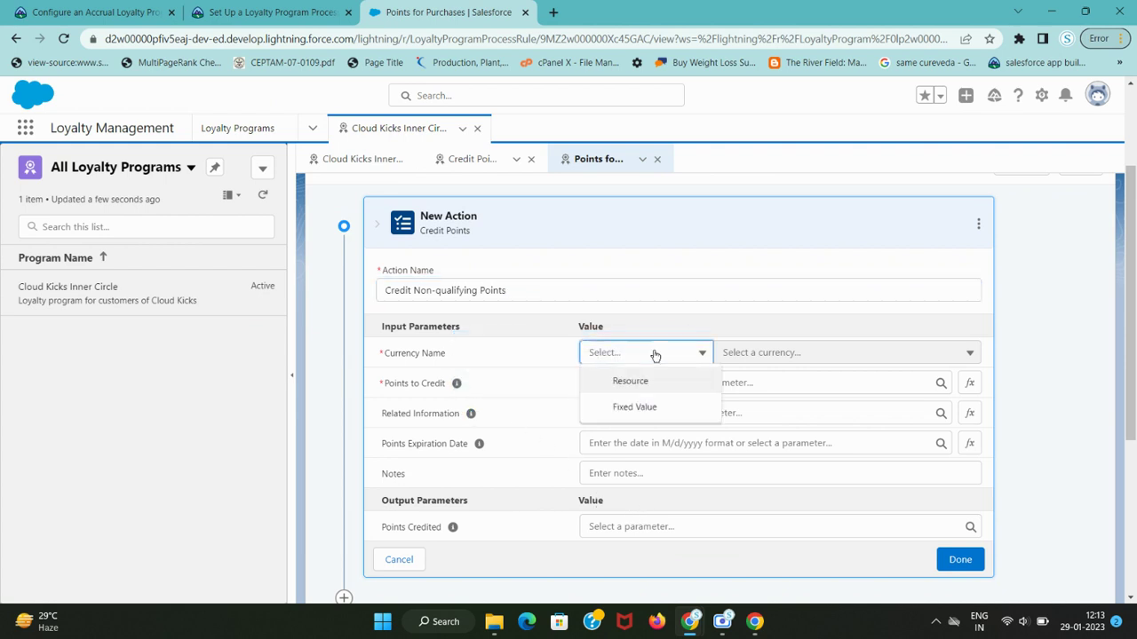
left_click(658, 410)
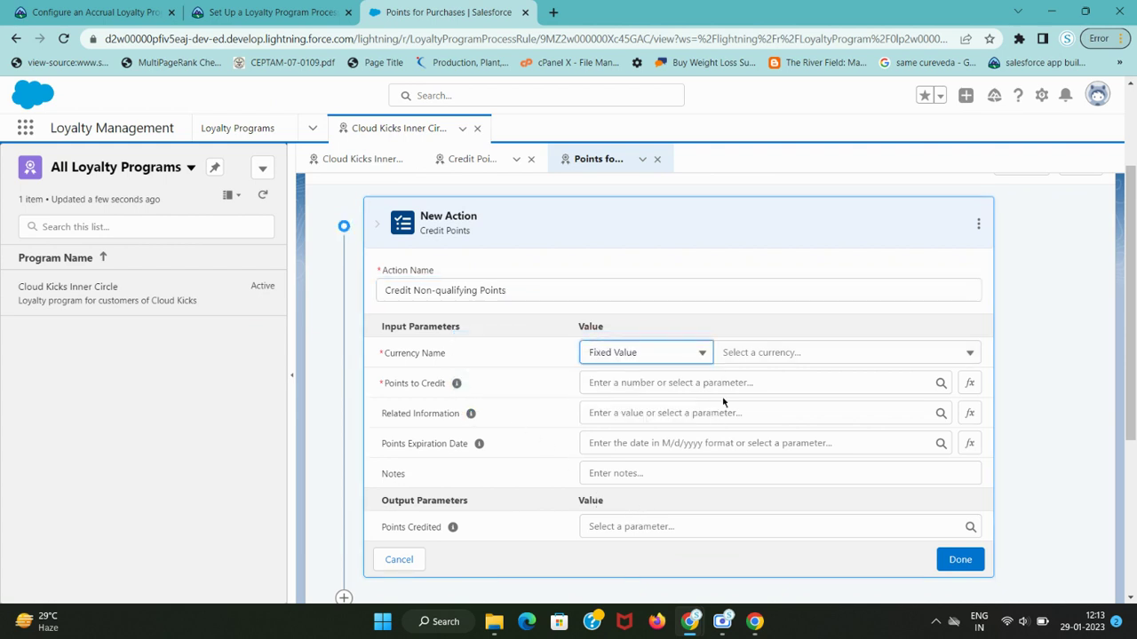
key("ctrl+shift+Tab")
key("ctrl+Tab")
left_click(791, 354)
left_click(797, 382)
key("ctrl+shift+Tab")
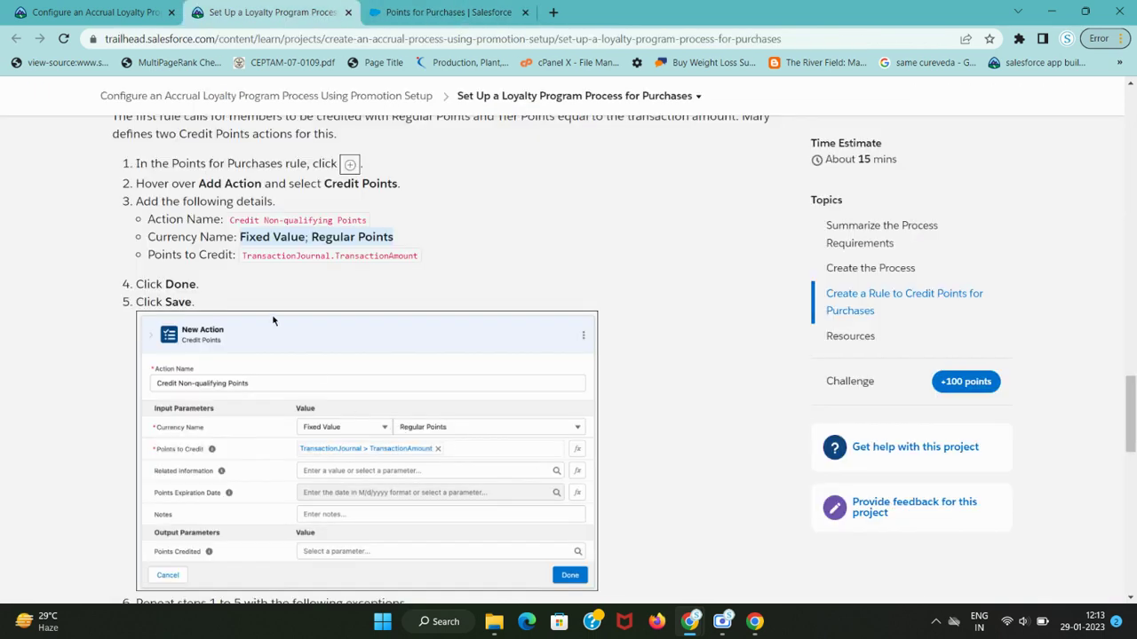
- Try to enter TransactionJournal.TransactionAmount, copied whole from the instructions, as the action's points to credit
mouse_move(245, 257)
left_mouse_down()
mouse_move(443, 258)
mouse_move(241, 257)
left_mouse_up()
key("ctrl+c")
triple_click(408, 256)
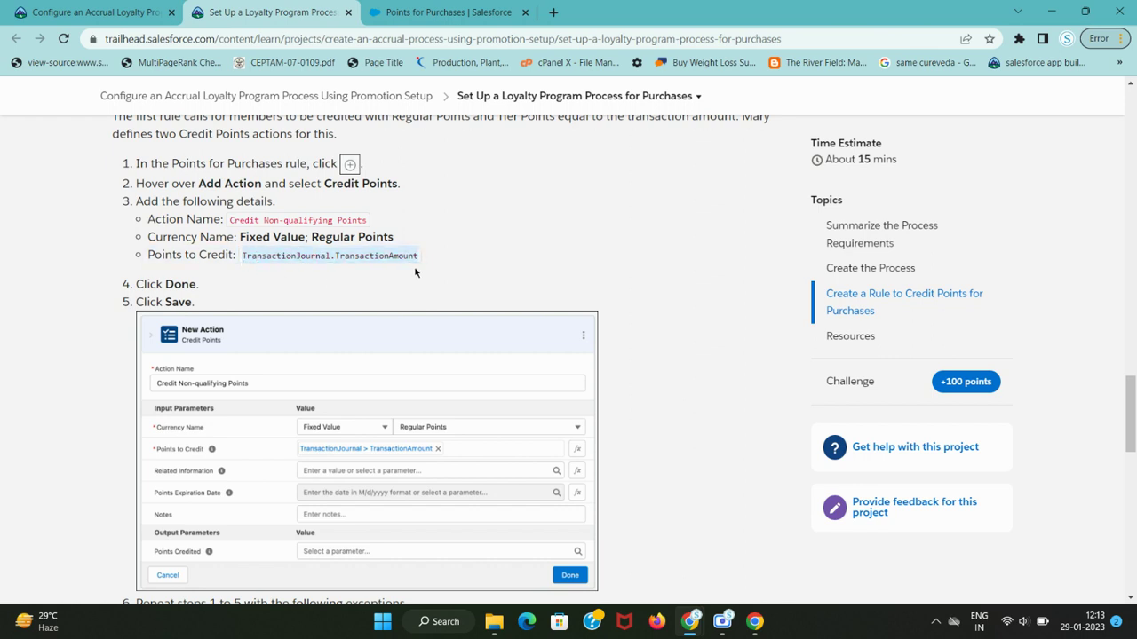
key("ctrl+Tab")
left_click(621, 387)
key("ctrl+v")
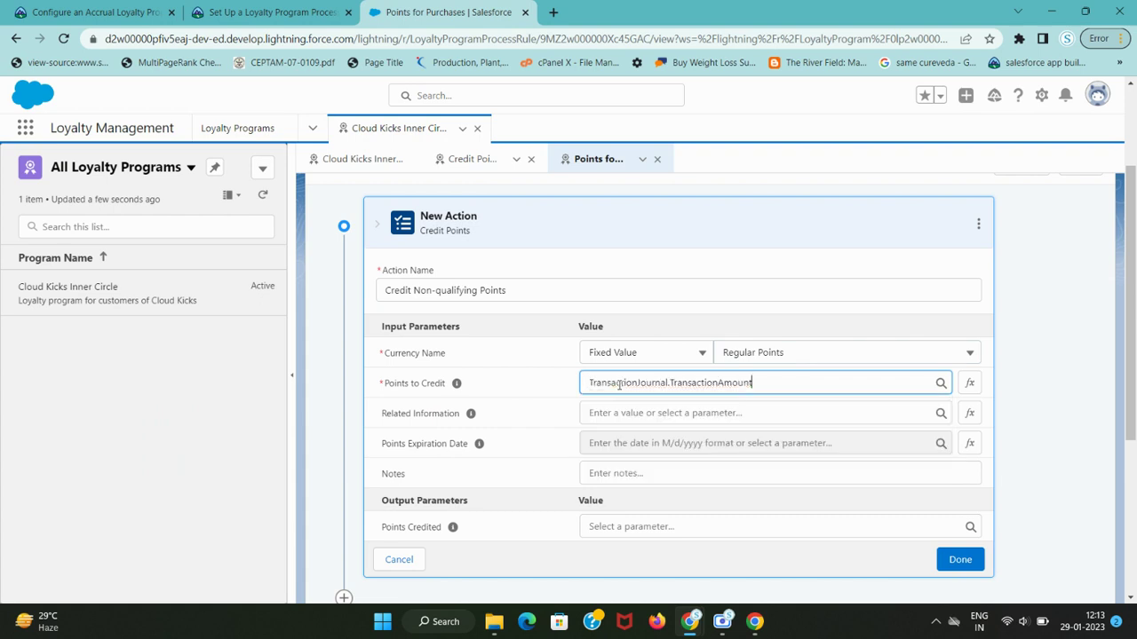
key("ctrl+z")
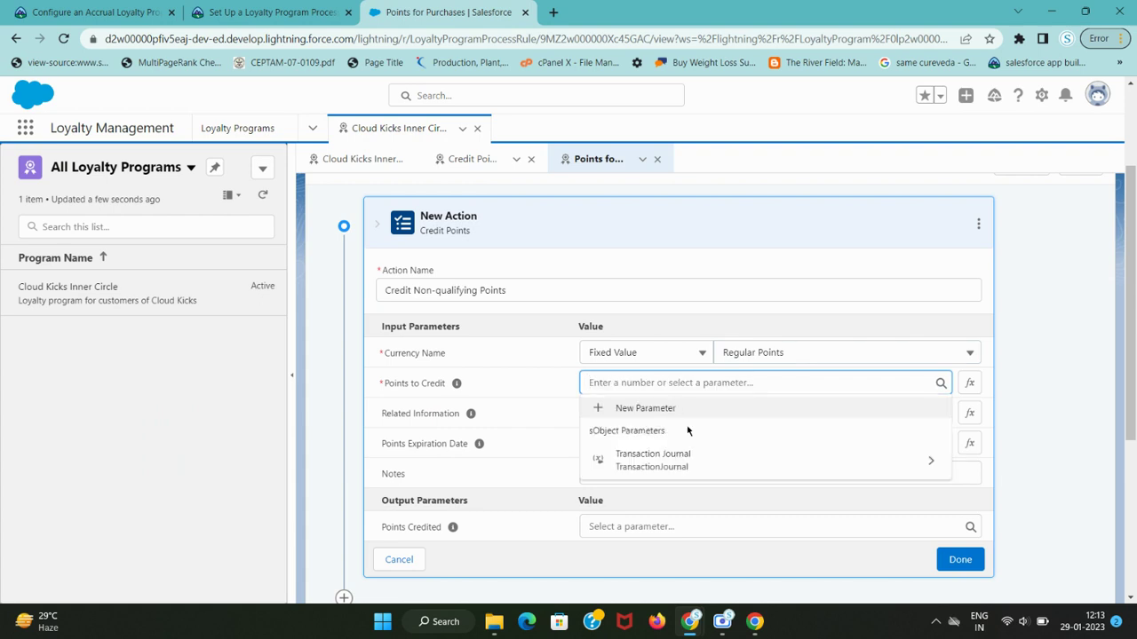
- Copy TransactionJournal from the instructions and enter it followed by a period in Points to Credit to list its fields
key("ctrl+shift+Tab")
double_click(288, 253)
key("ctrl+c")
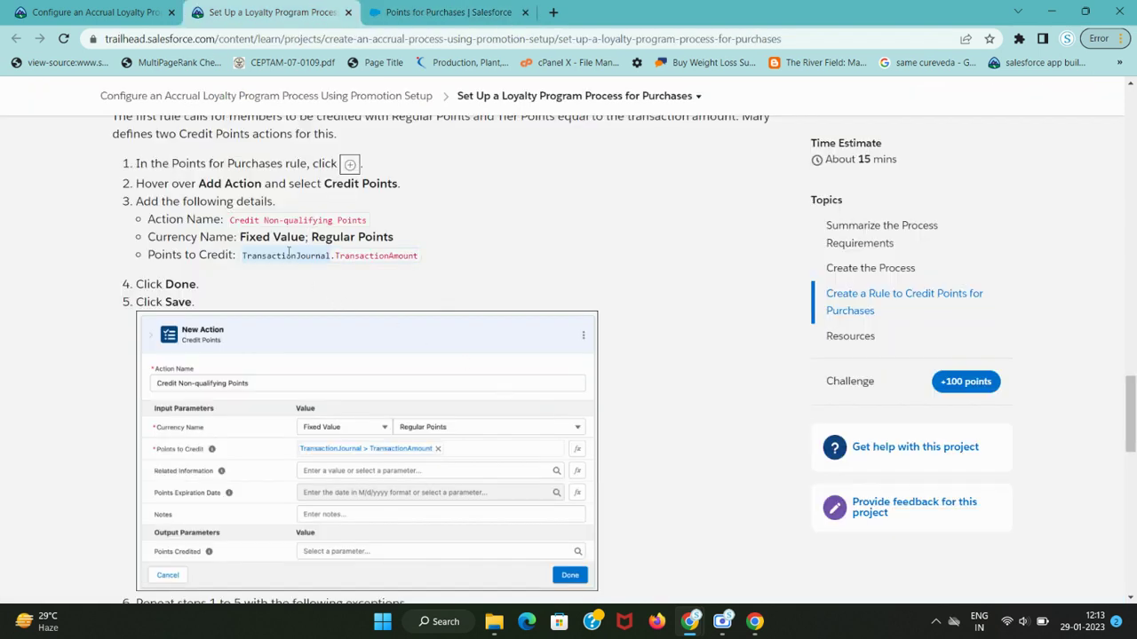
key("ctrl+Tab")
key("ctrl+v")
type(".")
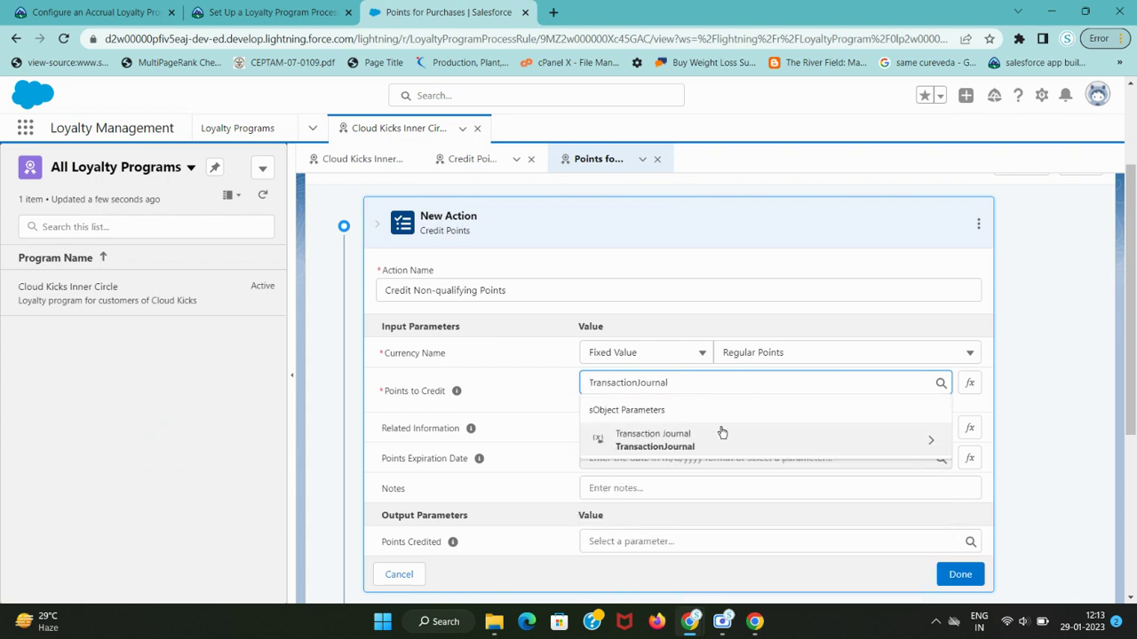
key("ctrl+shift+Tab")
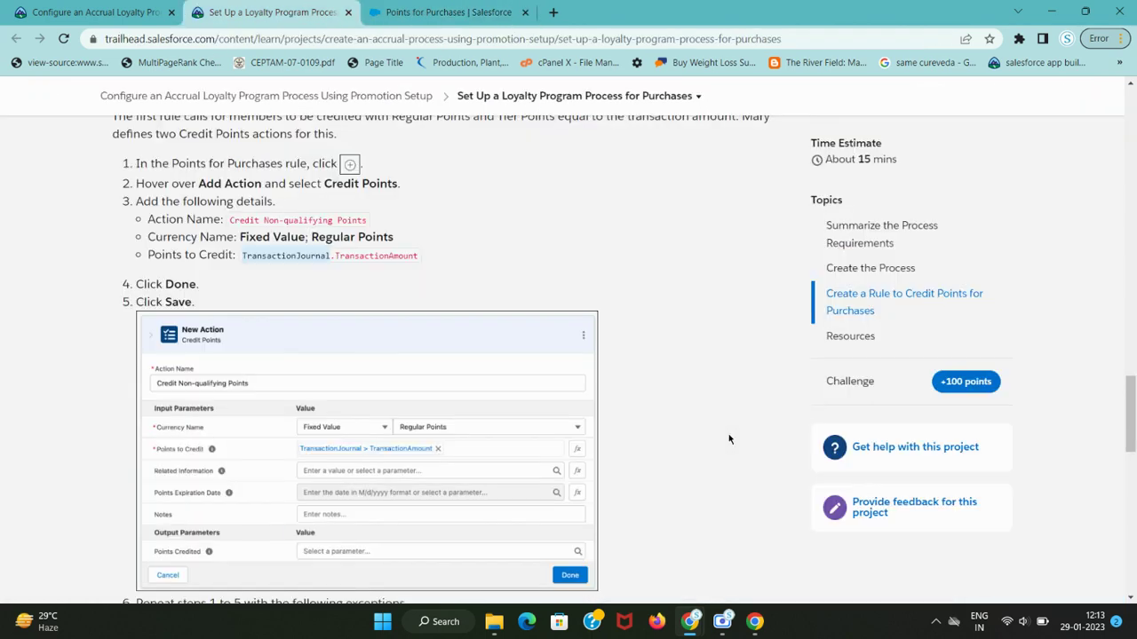
key("ctrl+Tab")
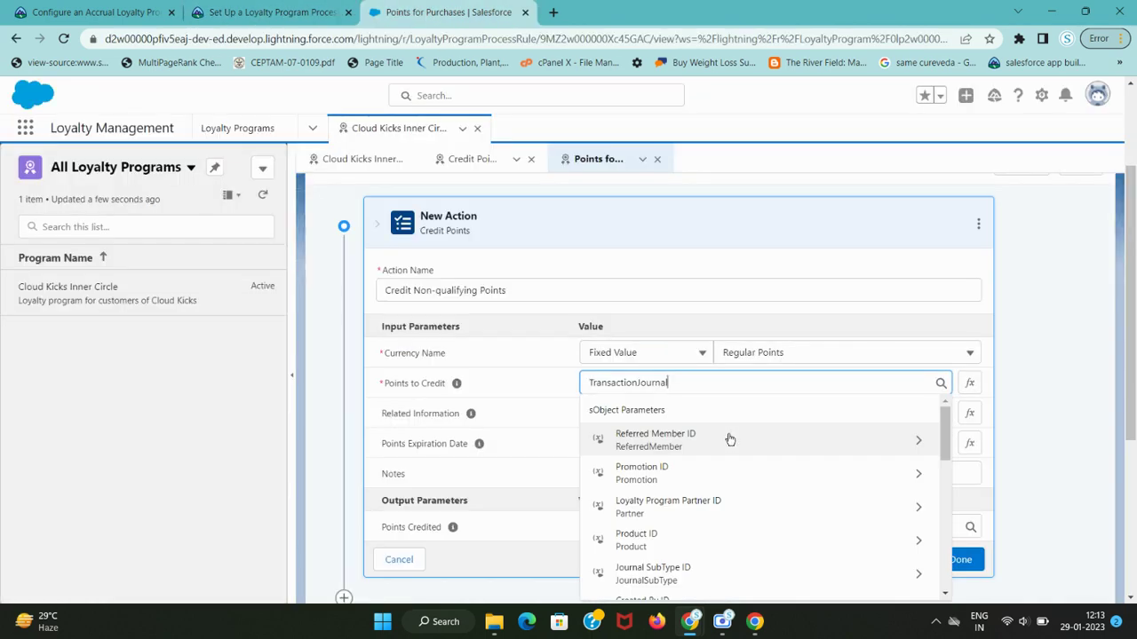
- Copy TransactionAmount from the instructions and select it under TransactionJournal as the action's points to credit
key("ctrl+shift+Tab")
double_click(381, 255)
key("ctrl+c")
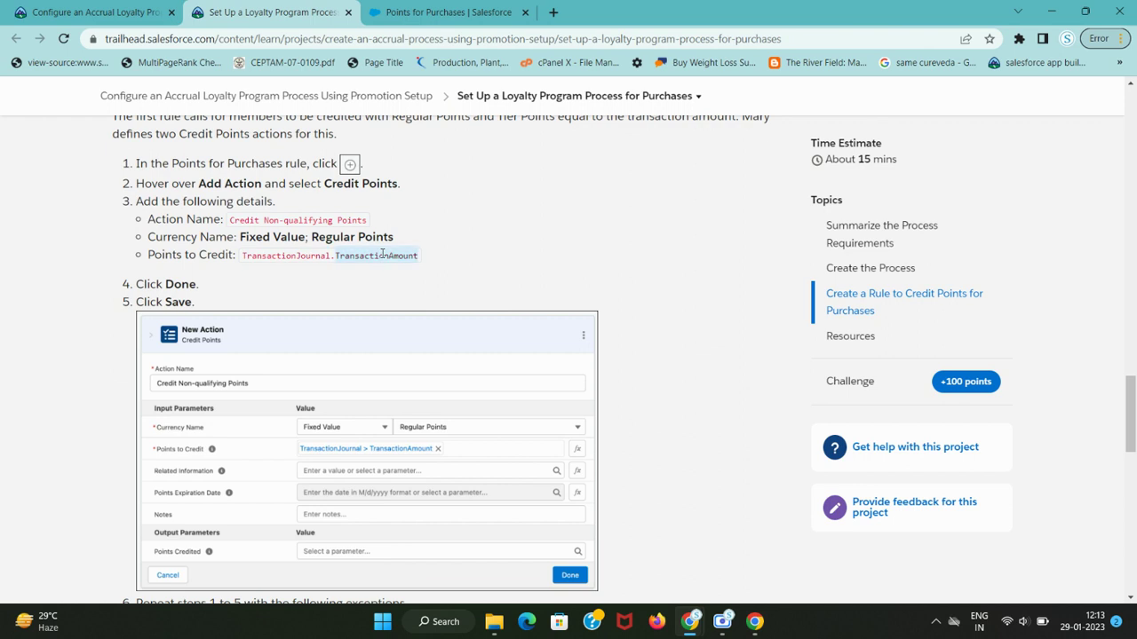
key("ctrl+Tab")
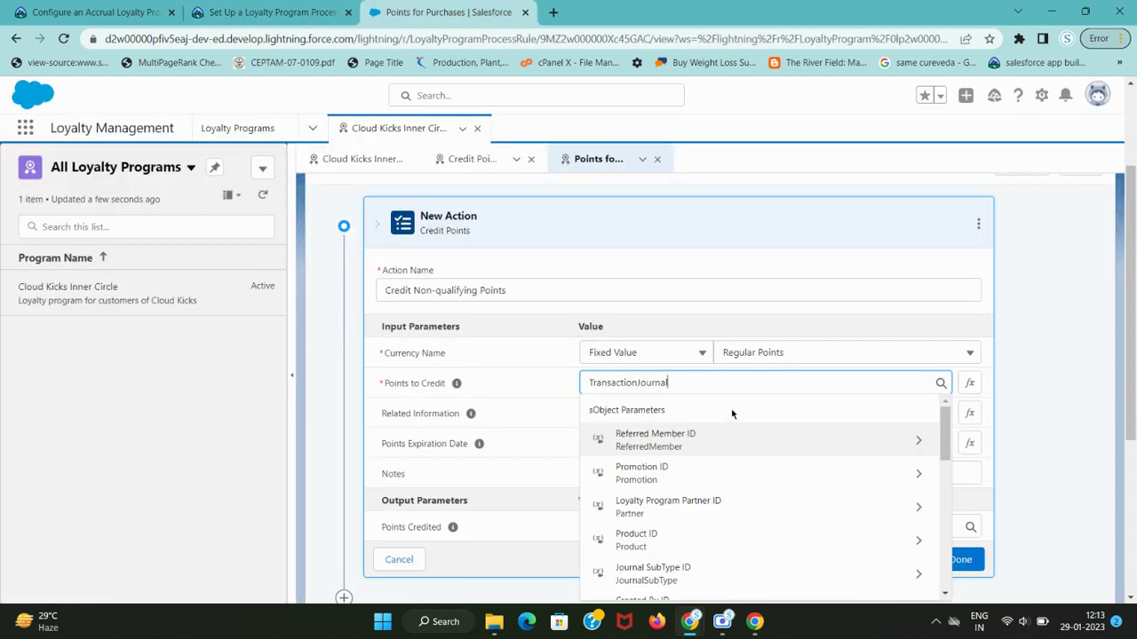
key("BackSpace")
key("BackSpace")
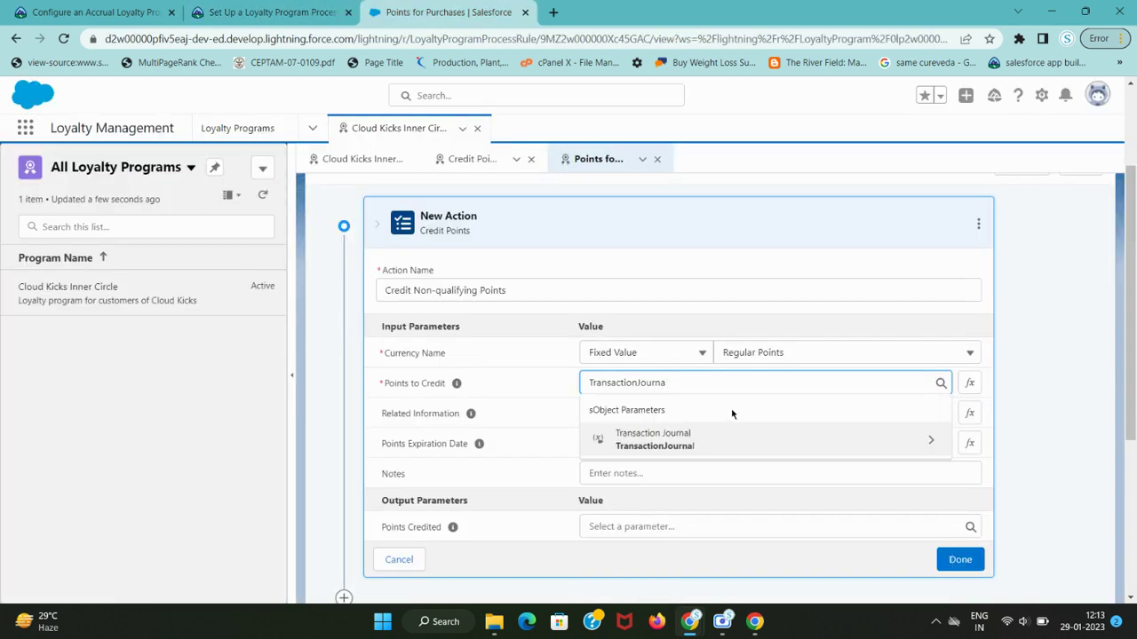
key("ctrl+a")
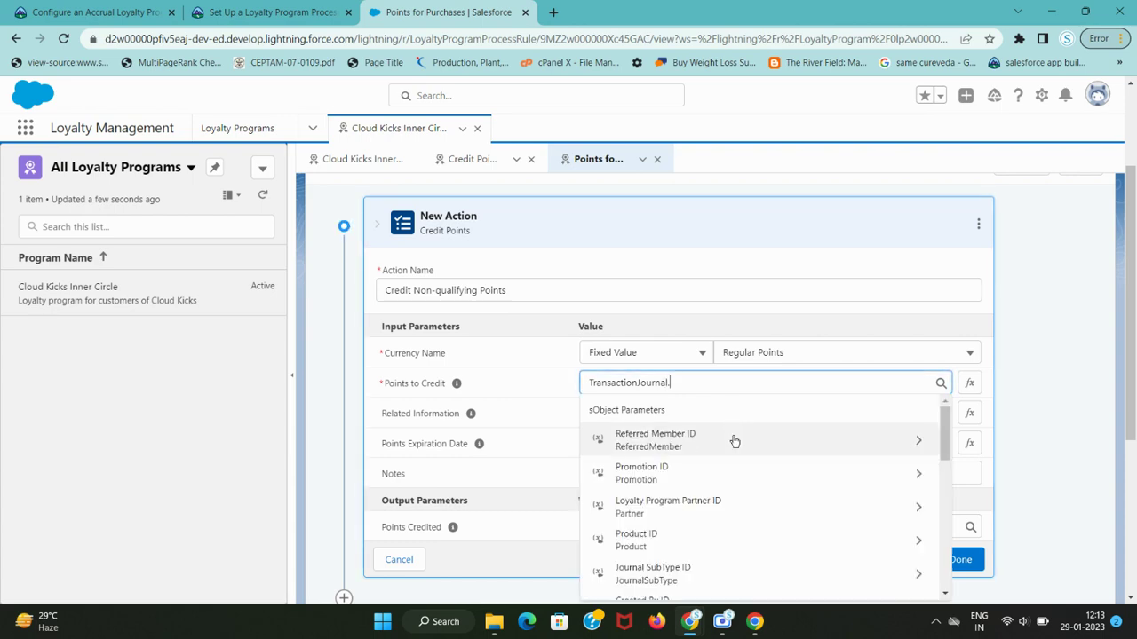
key("ctrl+v")
left_click(734, 441)
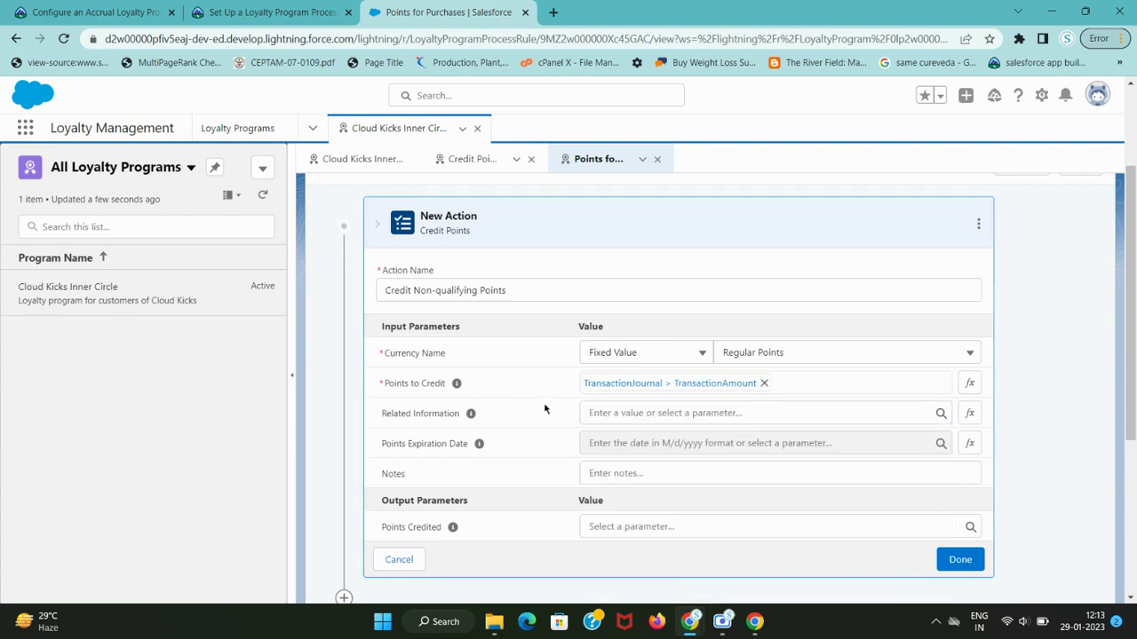
- Check the instructions, finish the Credit Non-qualifying Points action and save the Points for Purchases rule
key("ctrl+shift+Tab")
key("ctrl+Tab")
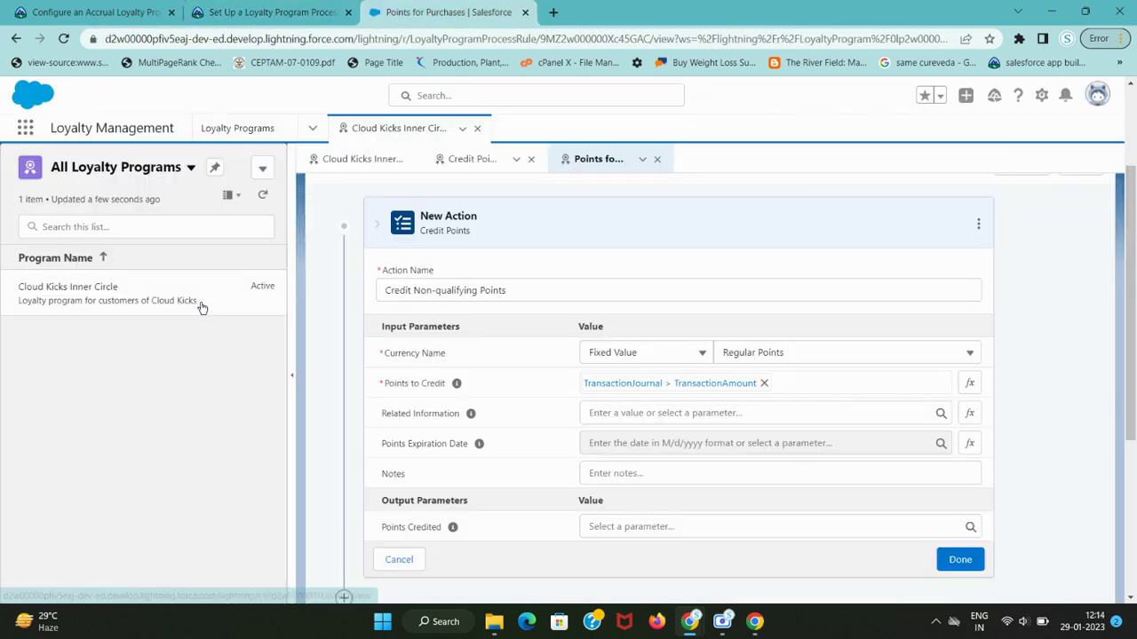
key("ctrl+shift+Tab")
key("ctrl+Tab")
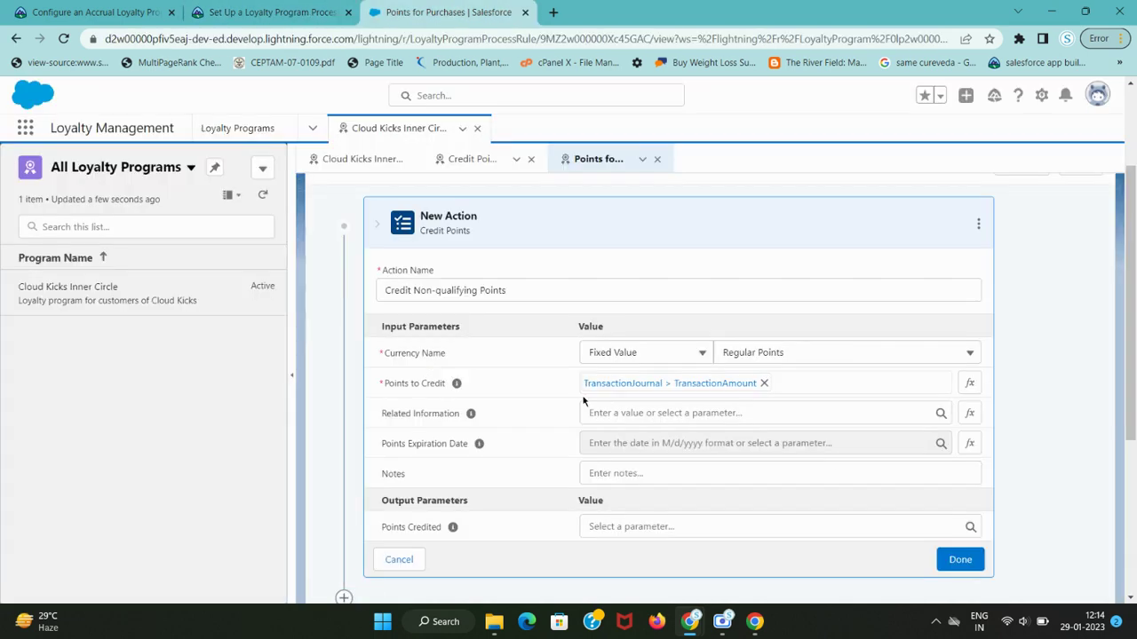
left_click(960, 561)
key("ctrl+shift+Tab")
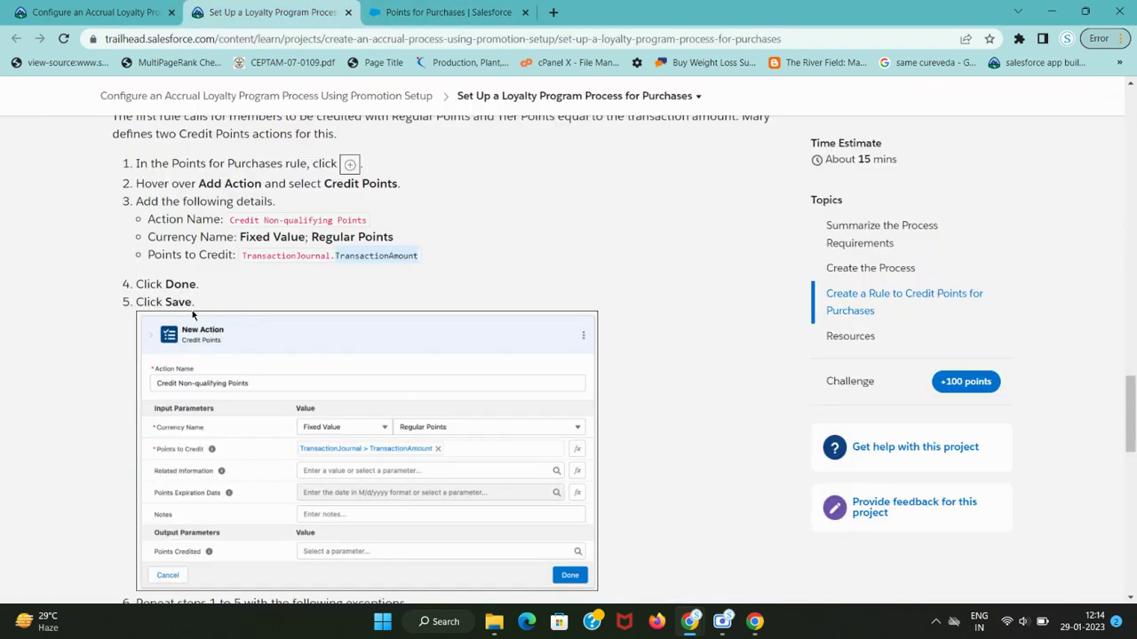
scroll(192, 315, "down", 2)
key("ctrl+Tab")
left_click(1092, 203)
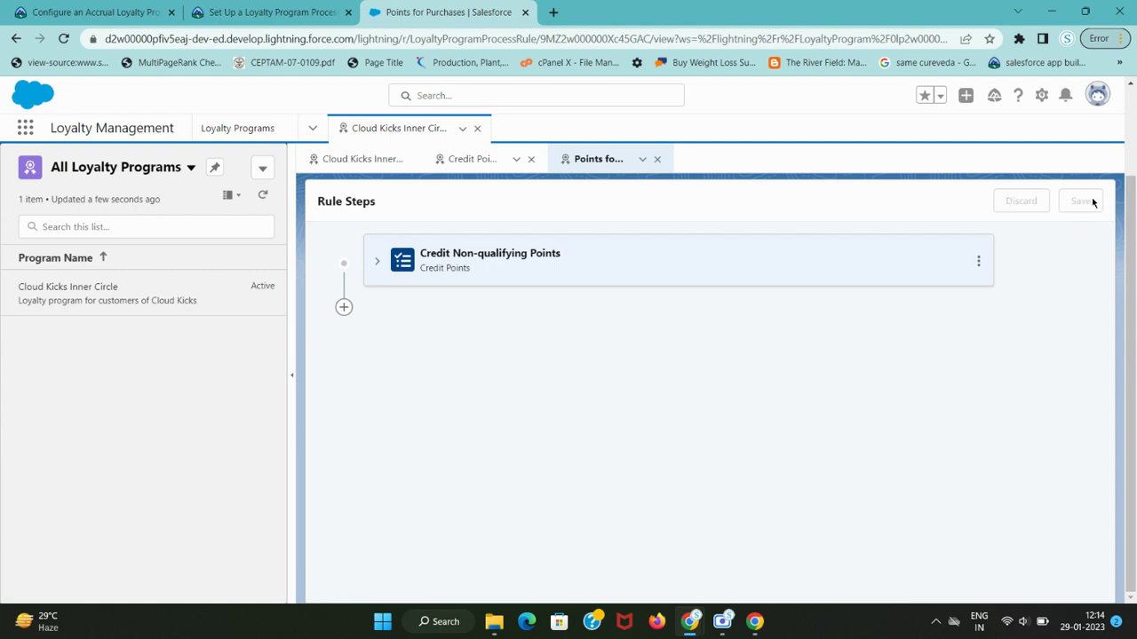
- Read which steps to repeat and which values differ for the rule's second Credit Points action
key("ctrl+shift+Tab")
scroll(490, 368, "down", 3)
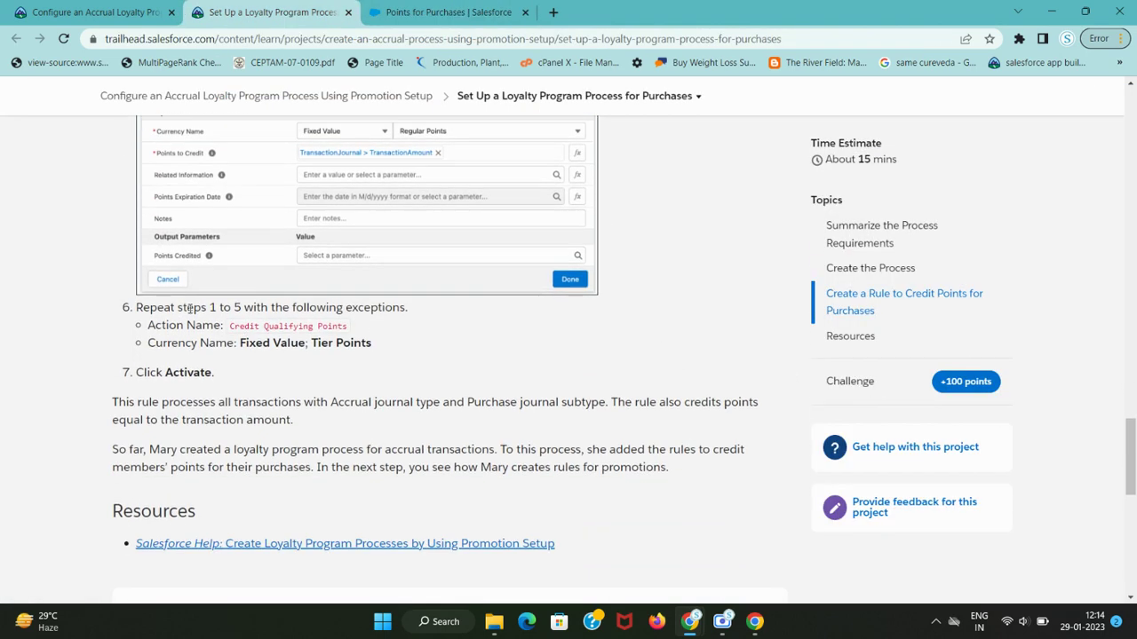
left_click_drag(187, 307, 400, 308)
key("ctrl+Tab")
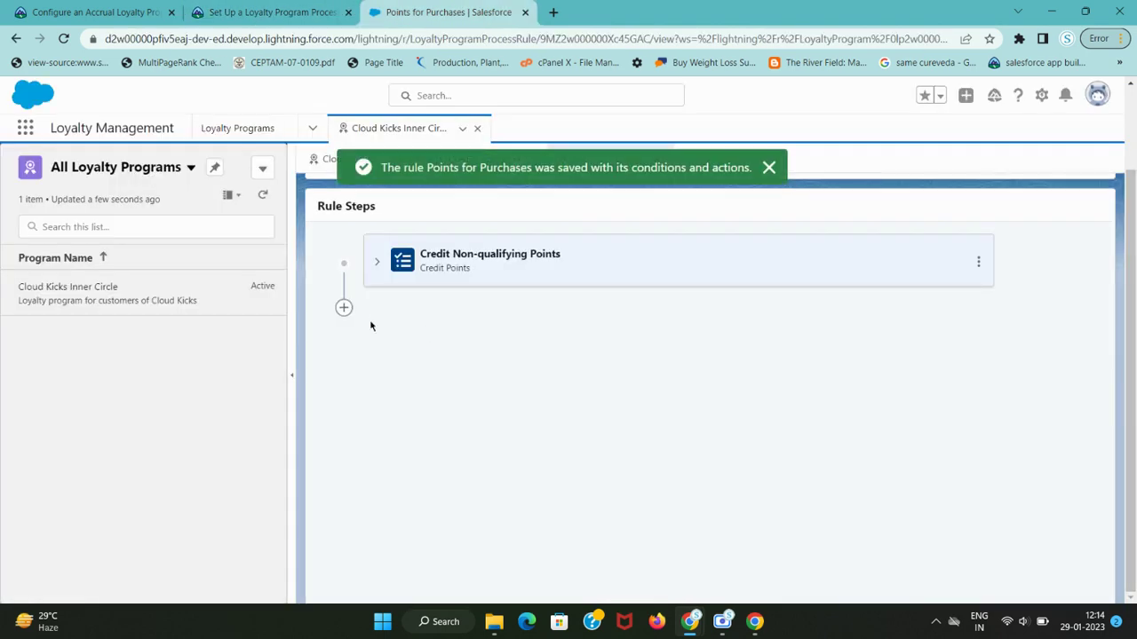
key("ctrl+shift+Tab")
scroll(355, 325, "up", 2)
scroll(353, 325, "down", 2)
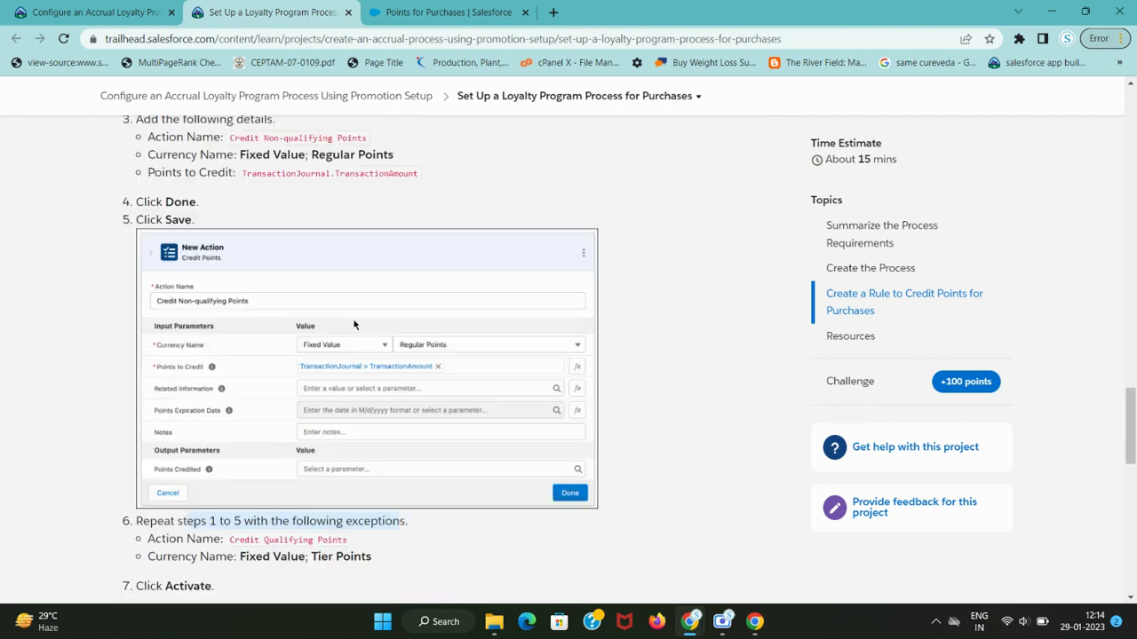
scroll(353, 325, "up", 2)
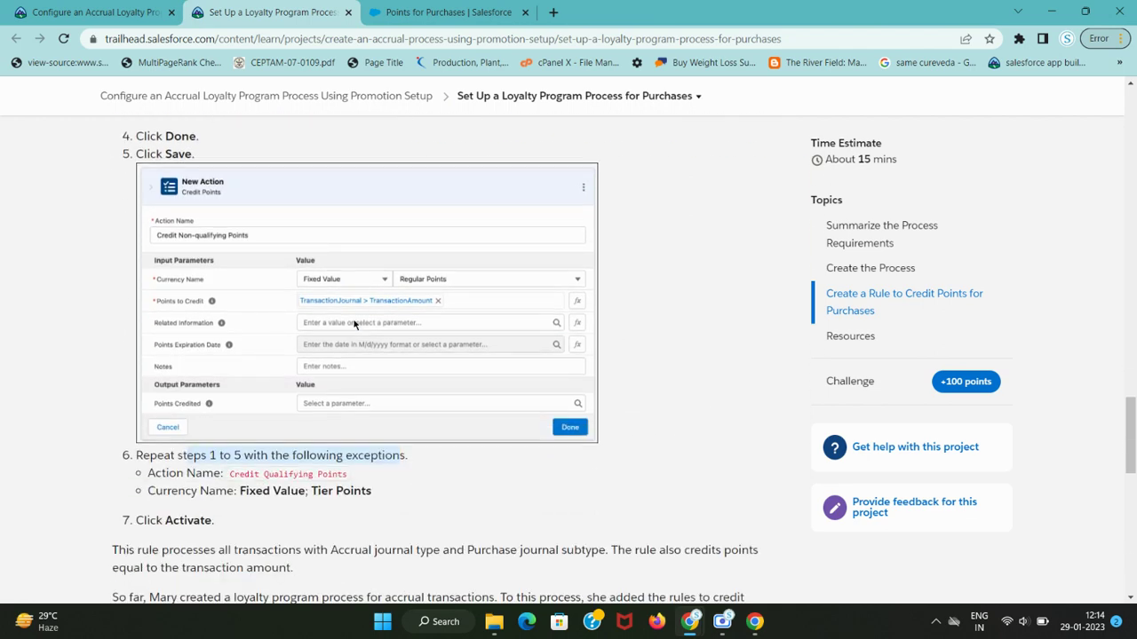
- Add another Credit Points action after Credit Non-qualifying Points in the Points for Purchases rule
key("ctrl+Tab")
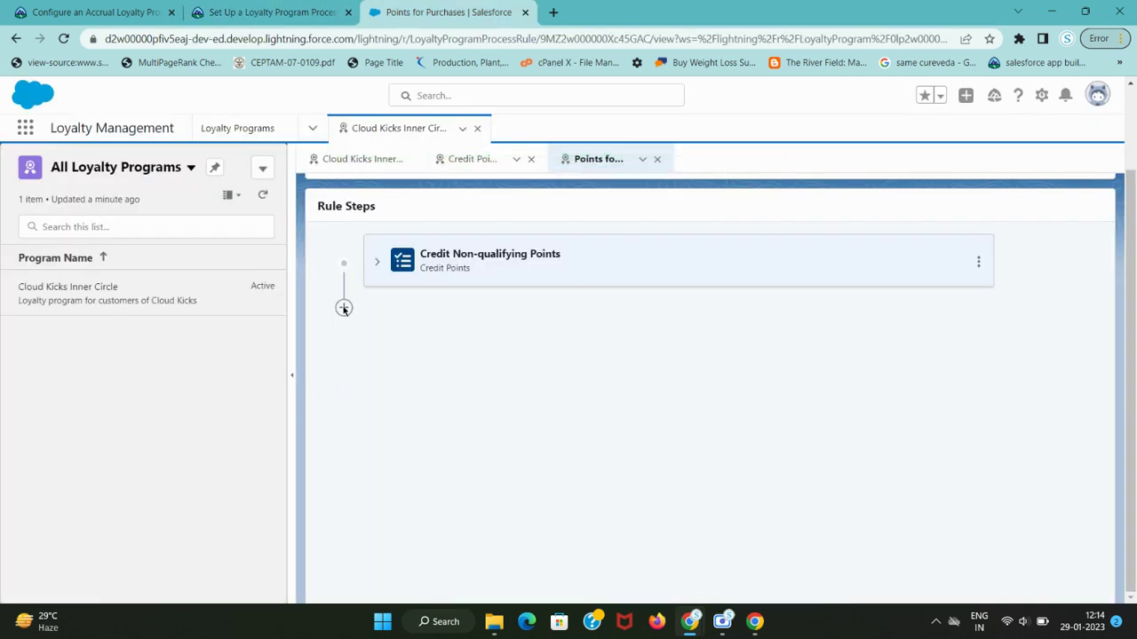
left_click(343, 307)
mouse_move(343, 411)
key("ctrl+shift+Tab")
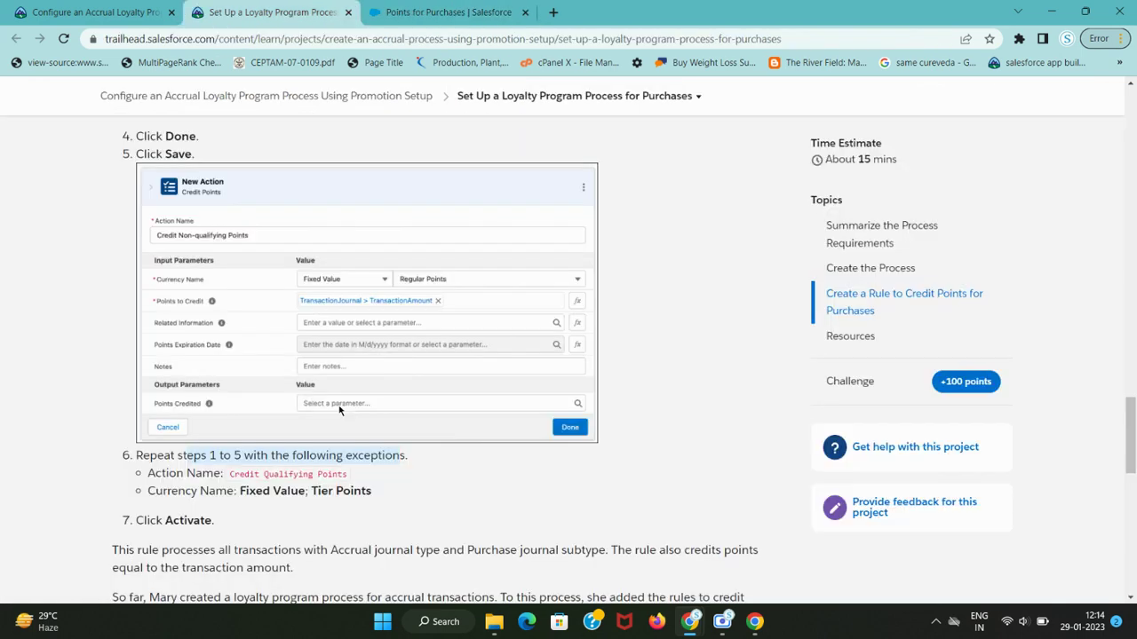
scroll(339, 410, "up", 1)
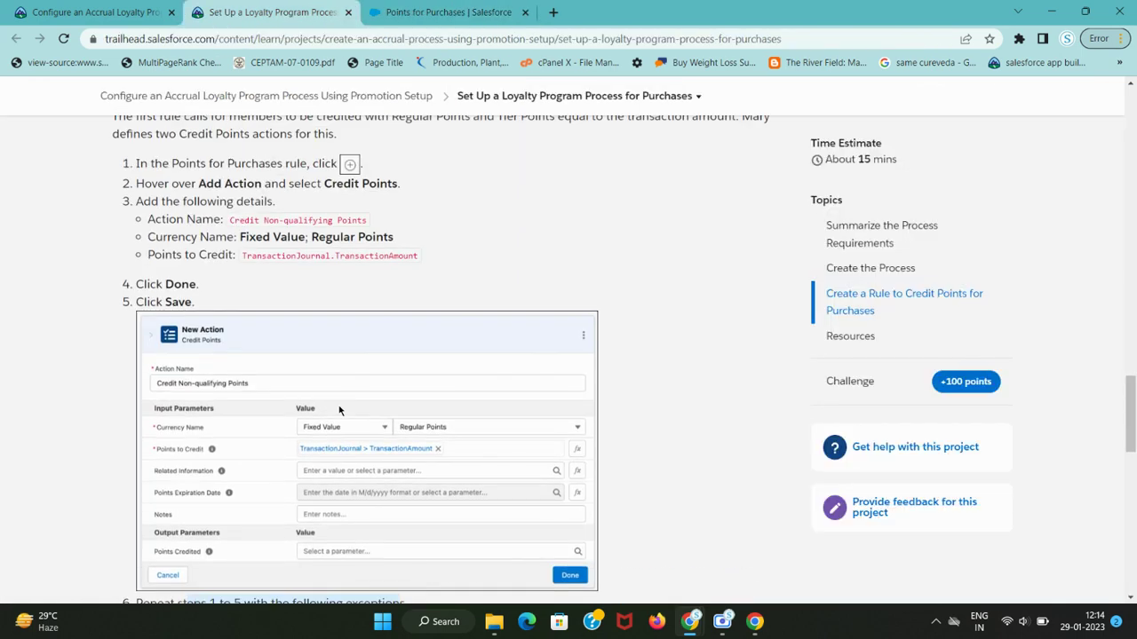
key("ctrl+Tab")
left_click(344, 307)
mouse_move(354, 417)
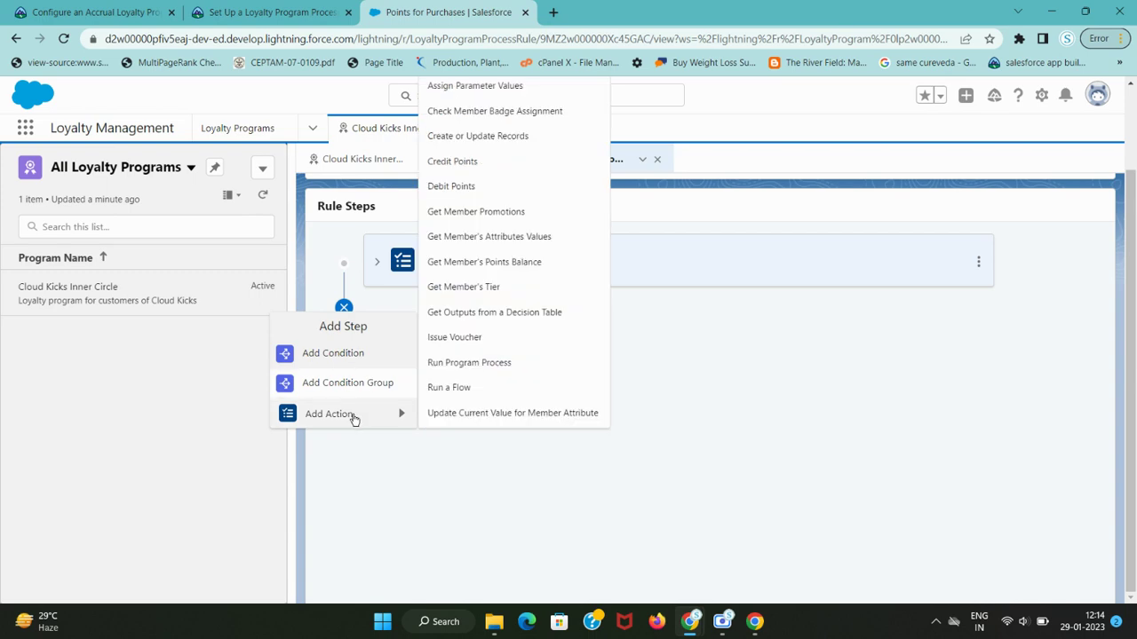
left_click(471, 162)
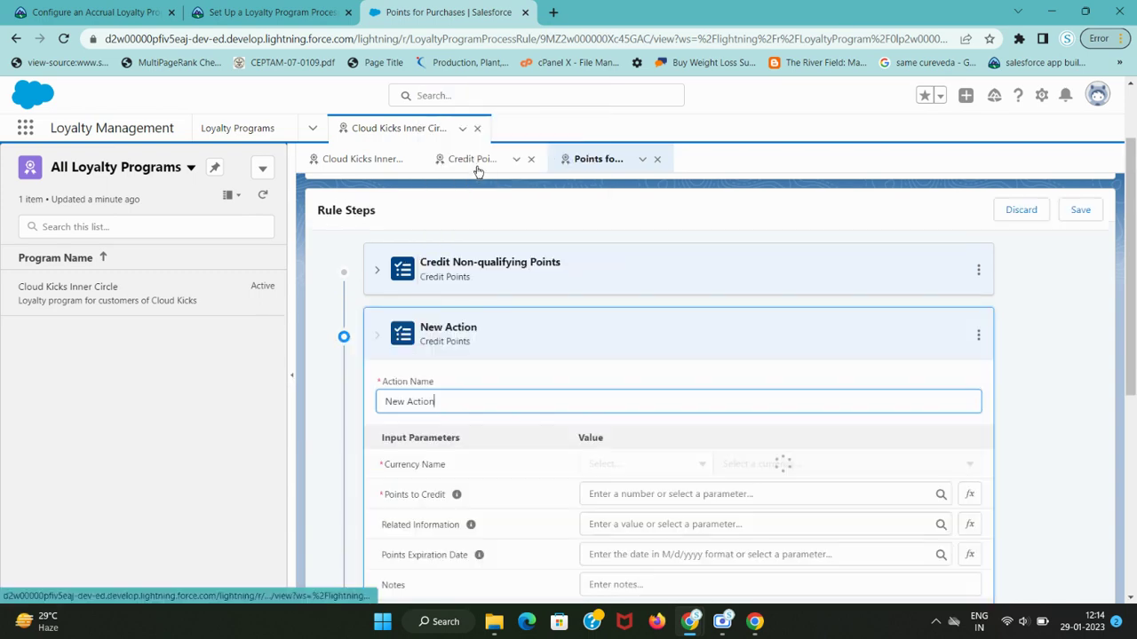
- Copy the name Credit Qualifying Points from the instructions and enter it as the second action's name
key("ctrl+shift+Tab")
scroll(207, 306, "down", 3)
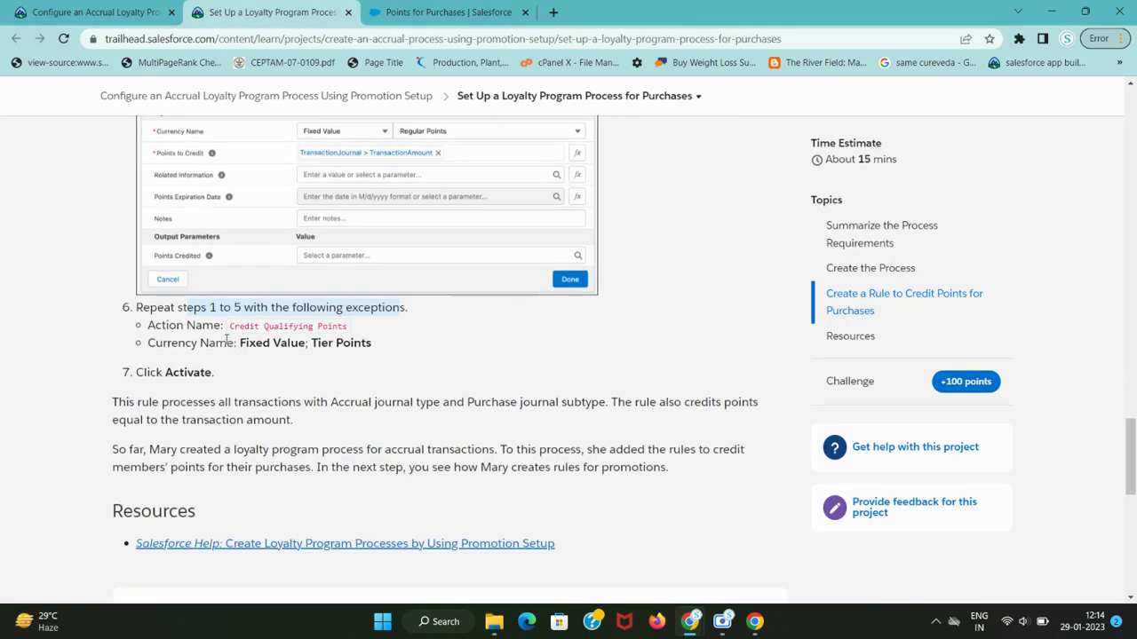
left_click_drag(231, 328, 458, 336)
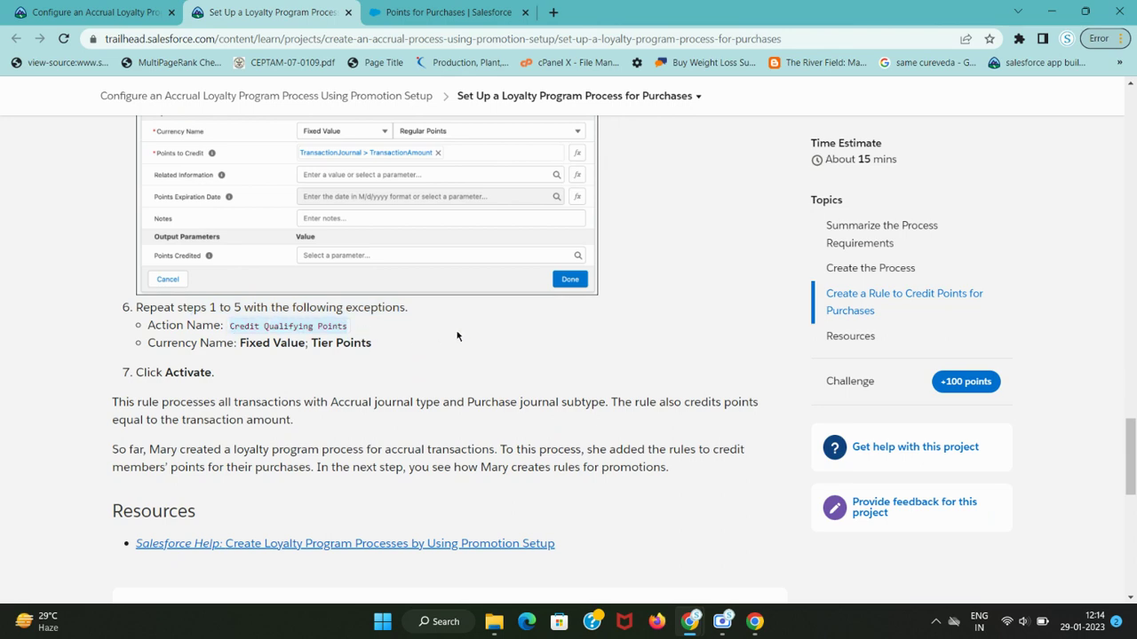
key("ctrl+c")
key("ctrl+Tab")
triple_click(494, 399)
key("ctrl+v")
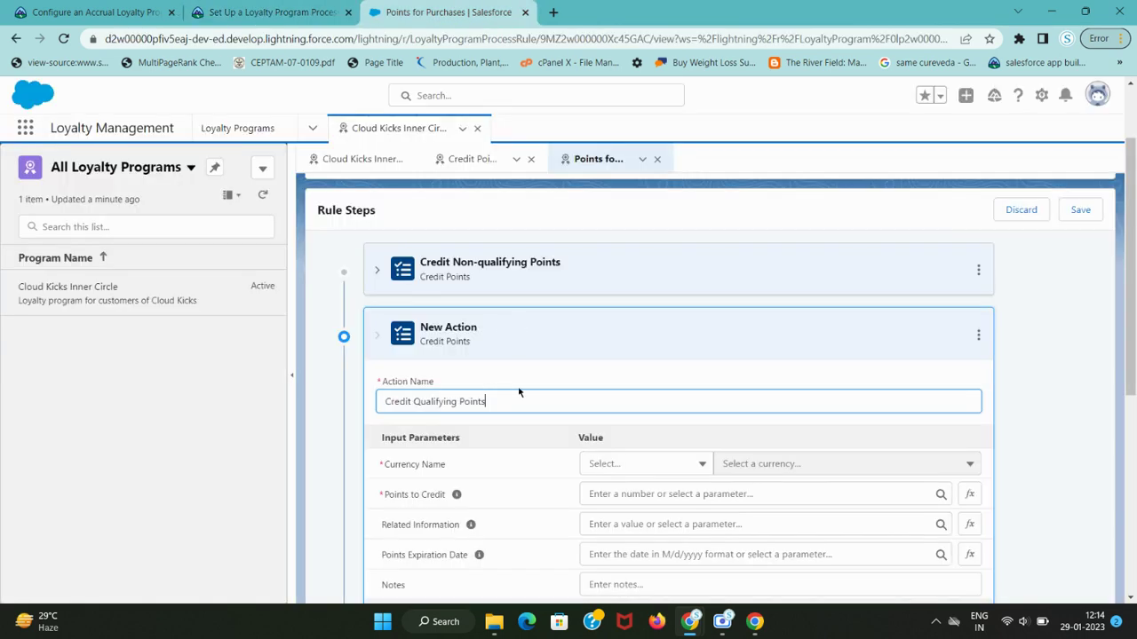
- Set the second action's currency name to the fixed value Tier Points, as given in the instructions
key("ctrl+shift+Tab")
left_click_drag(241, 345, 378, 346)
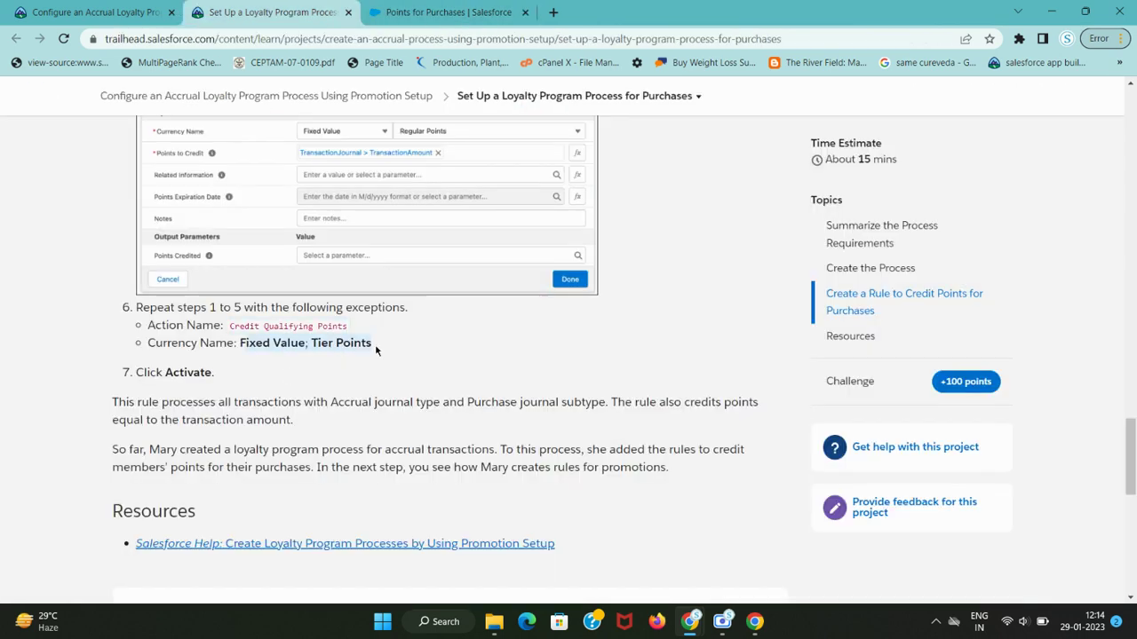
key("ctrl+Tab")
left_click(634, 464)
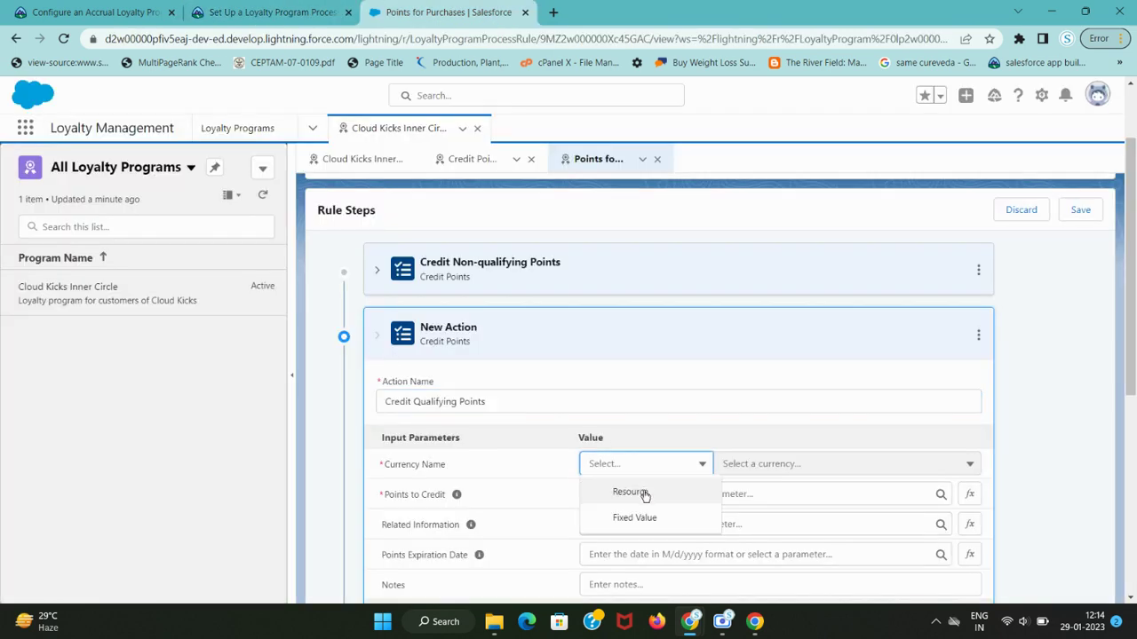
left_click(649, 518)
key("ctrl+shift+Tab")
key("ctrl+Tab")
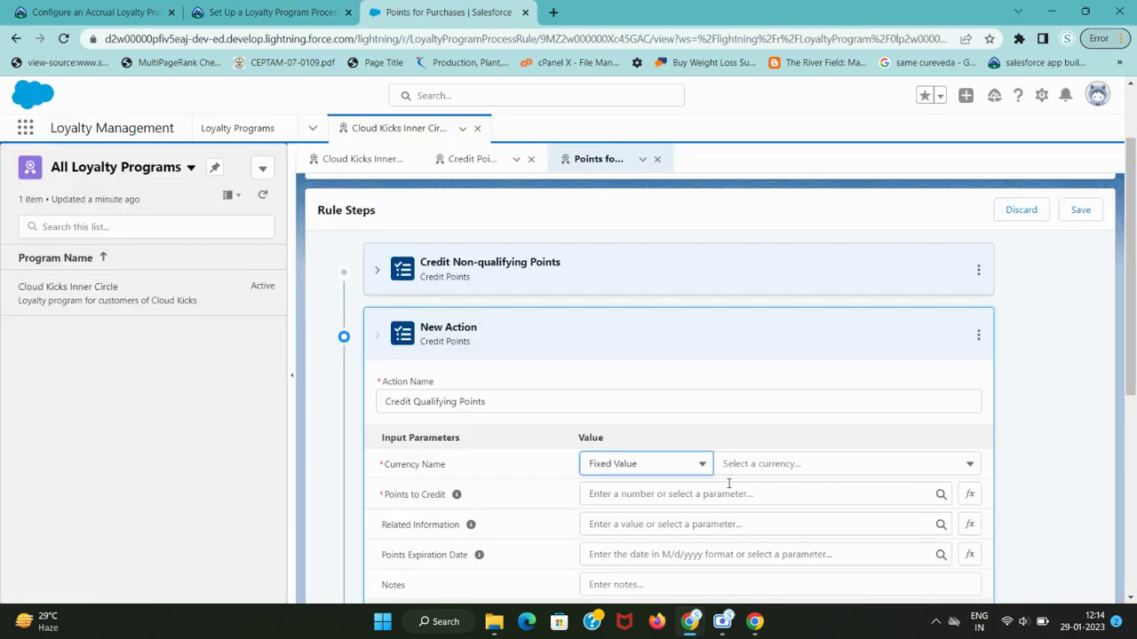
left_click(794, 472)
left_click(781, 517)
- Try to finish the Credit Qualifying Points action without a Points to Credit value and go back to the instructions
key("ctrl+shift+Tab")
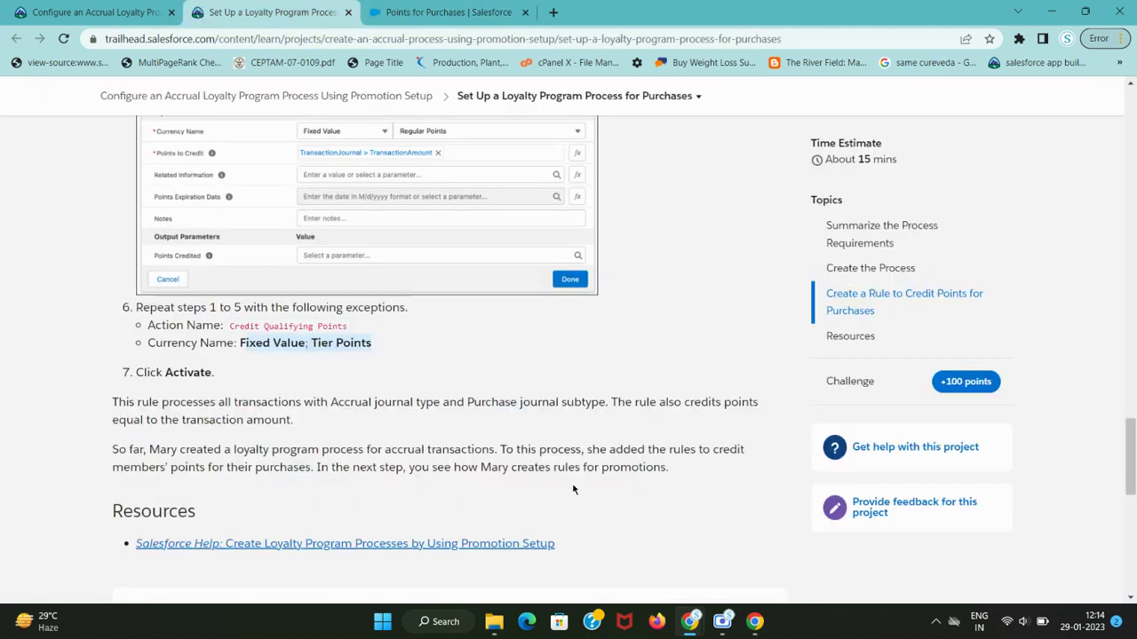
key("ctrl+Tab")
scroll(756, 471, "down", 3)
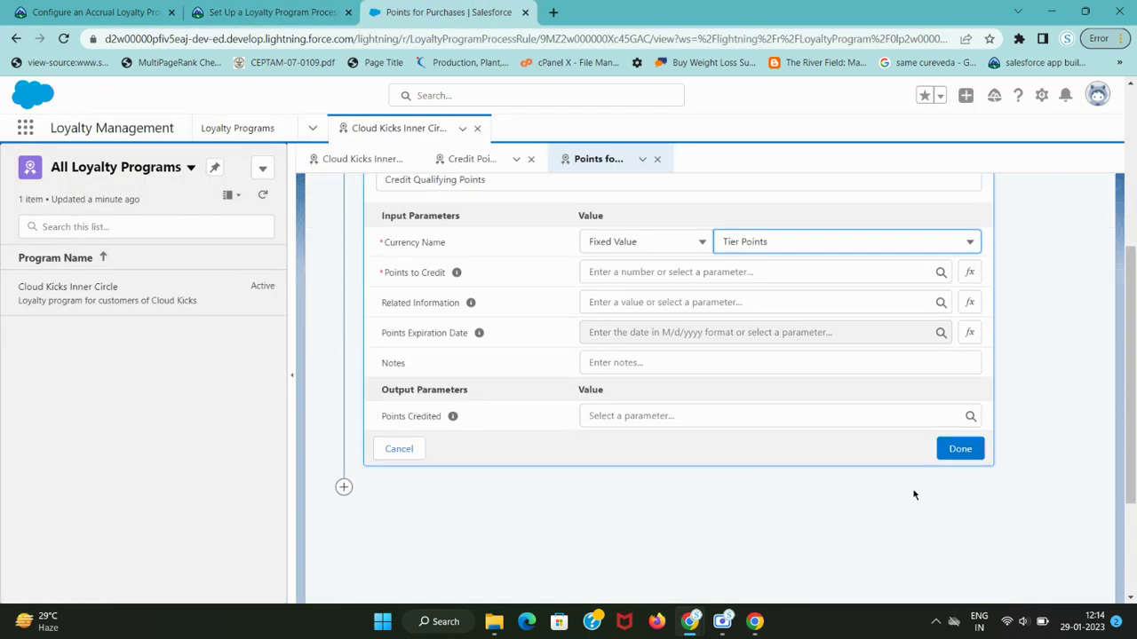
left_click(961, 450)
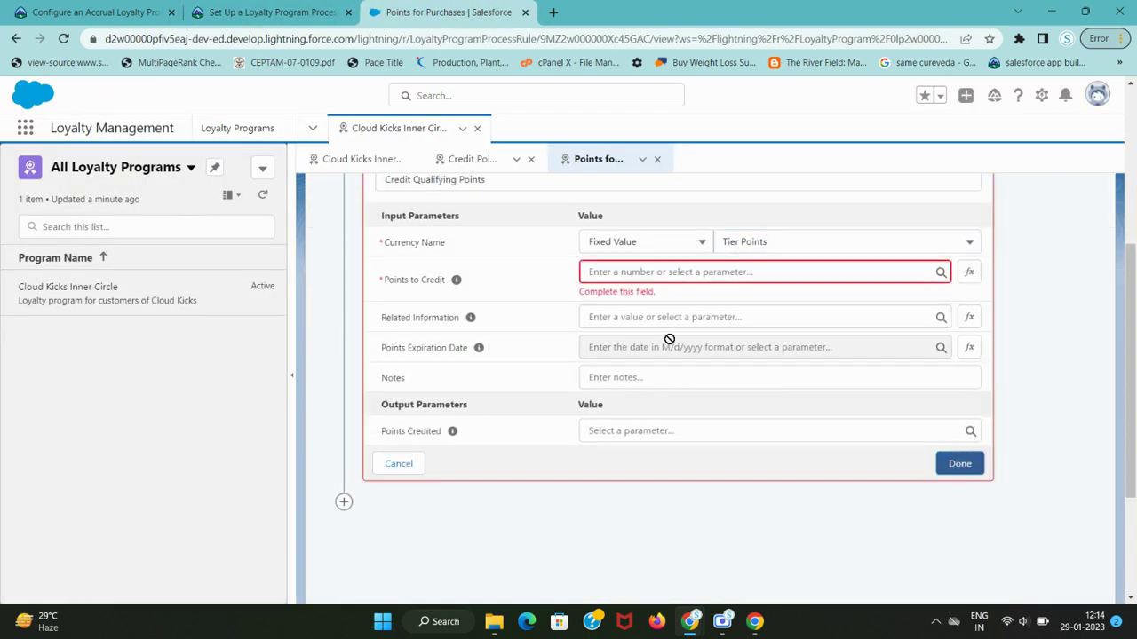
key("ctrl+shift+Tab")
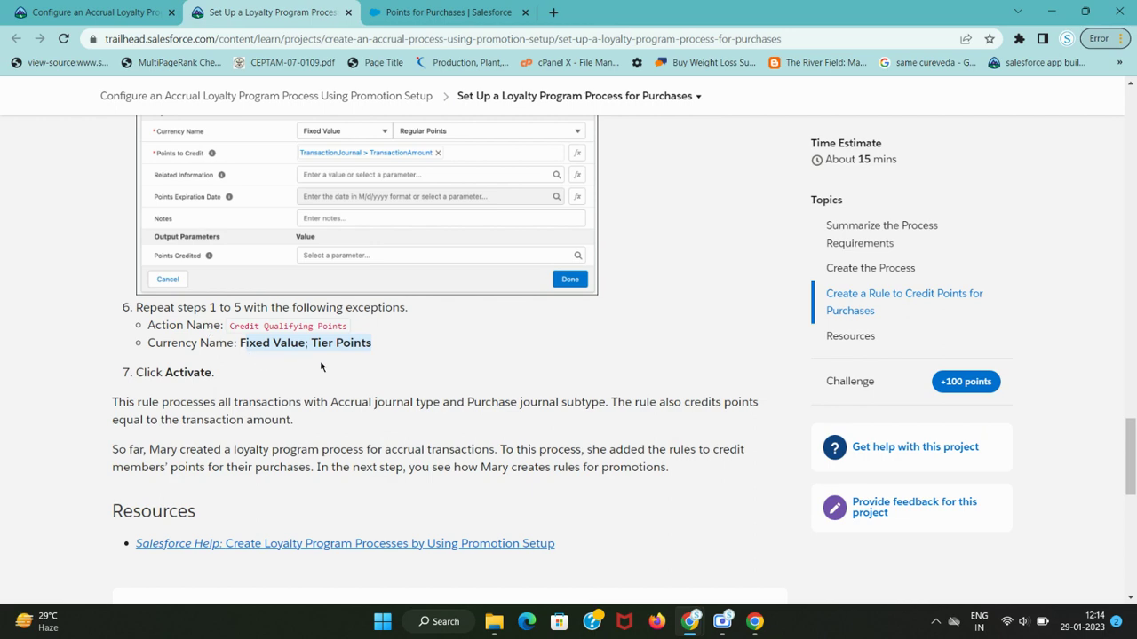
- Look up the Points to Credit value in the instructions and choose the copied TransactionJournal for the Credit Qualifying Points action
scroll(321, 367, "up", 3)
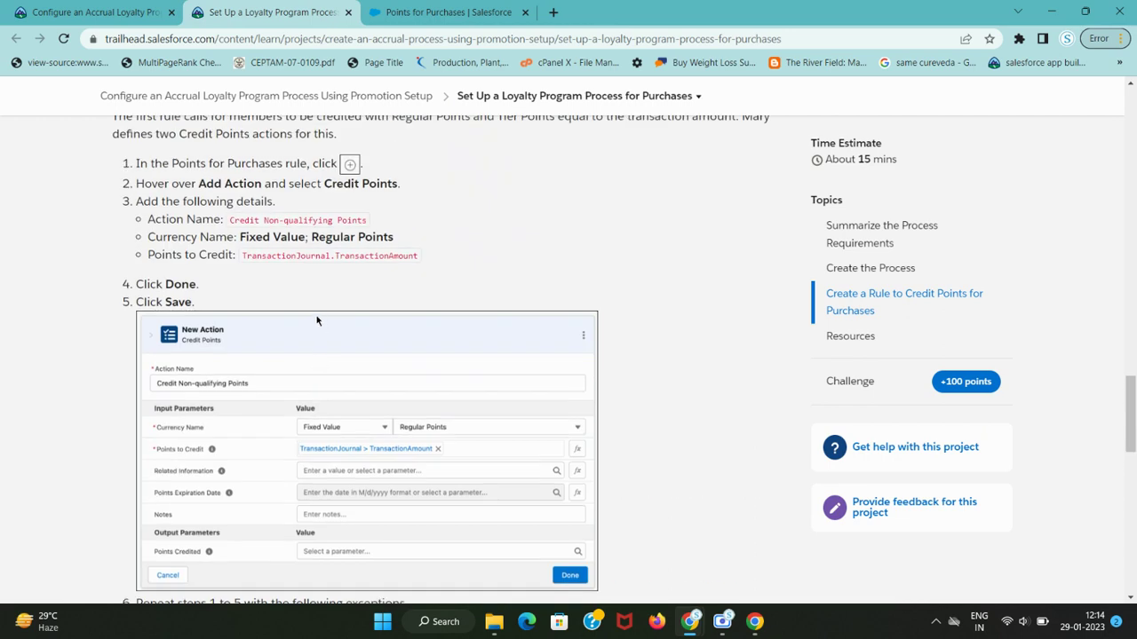
key("ctrl+Tab")
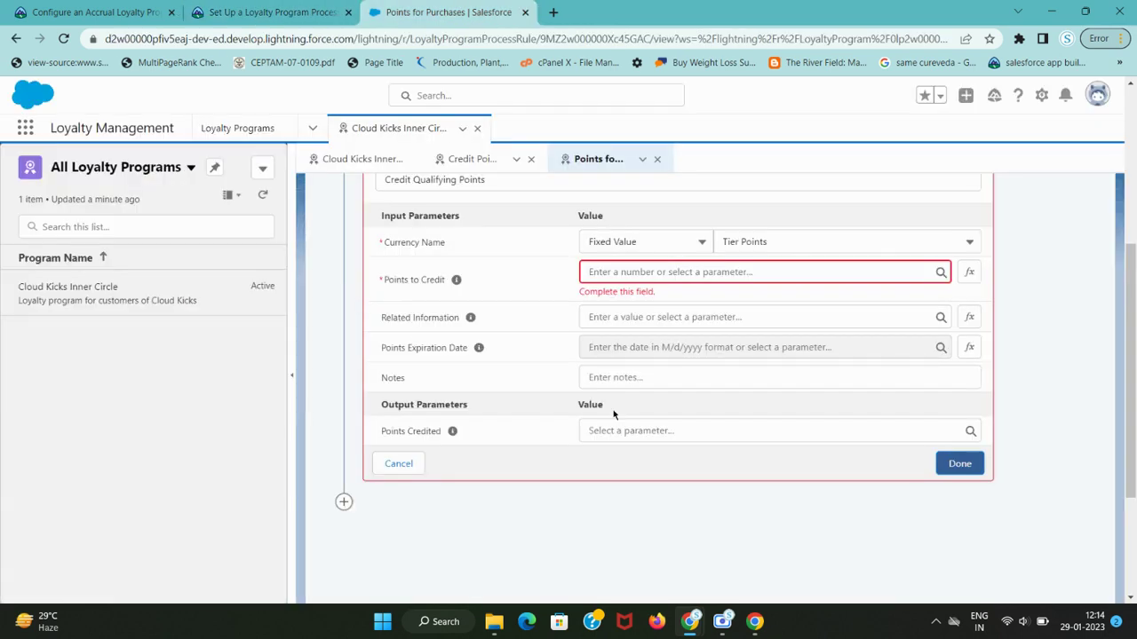
key("ctrl+shift+Tab")
scroll(246, 376, "down", 3)
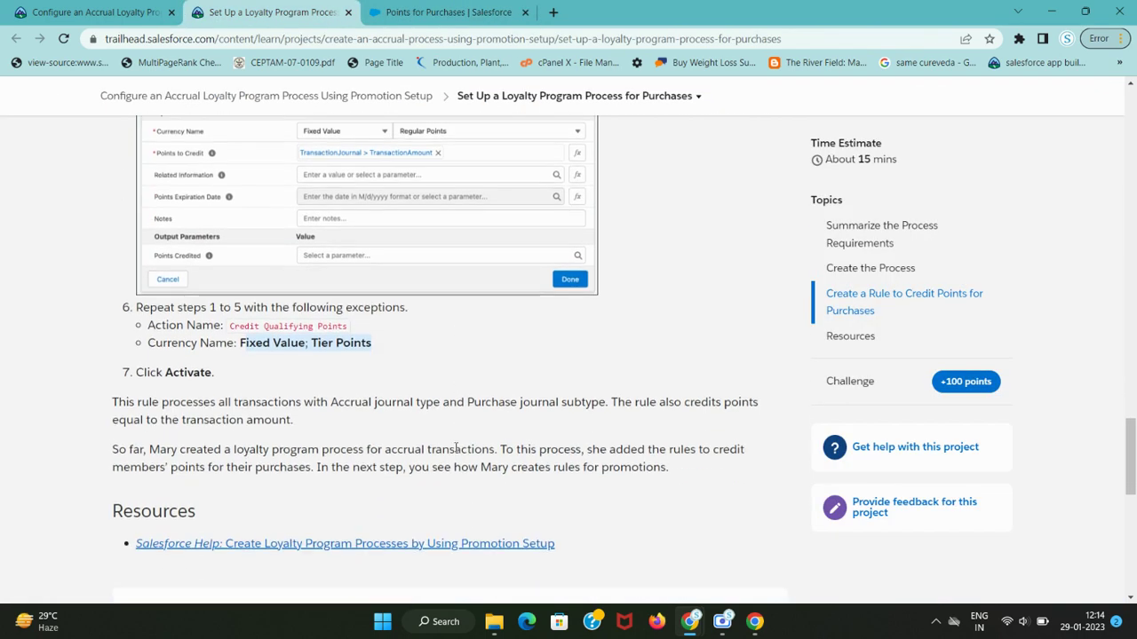
scroll(247, 377, "up", 4)
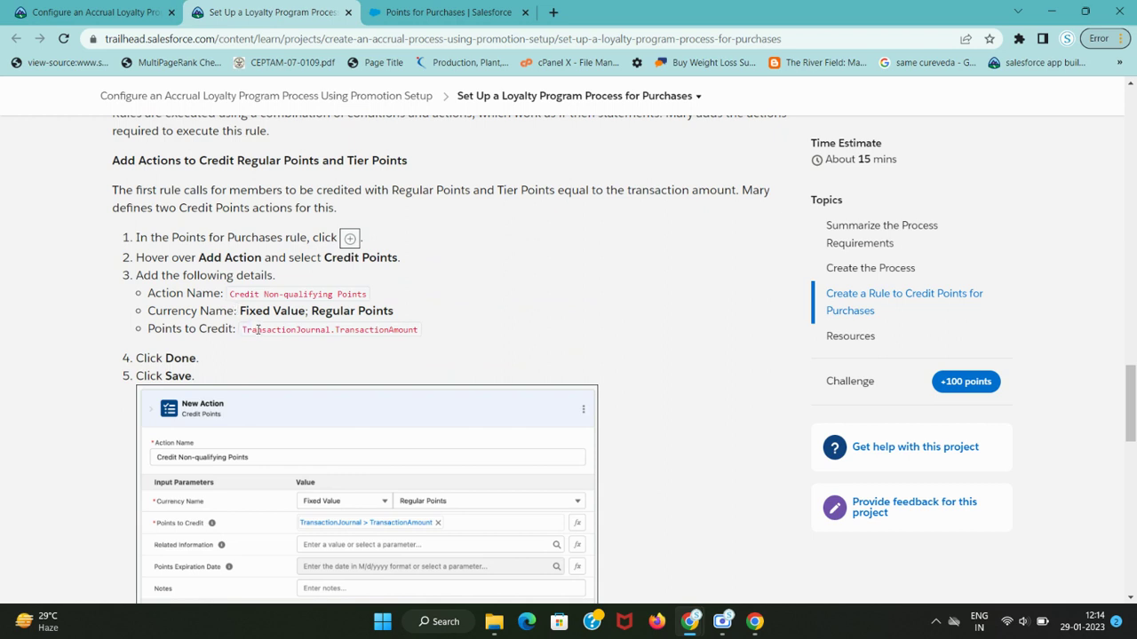
double_click(257, 329)
key("ctrl+Tab")
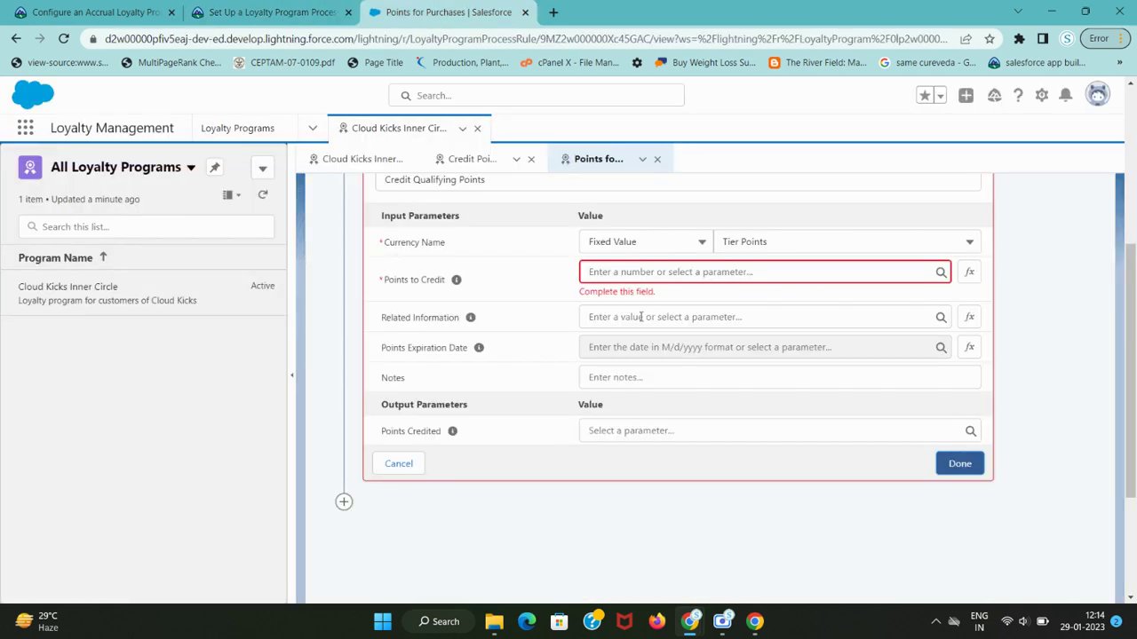
left_click(639, 272)
key("ctrl+v")
type(".")
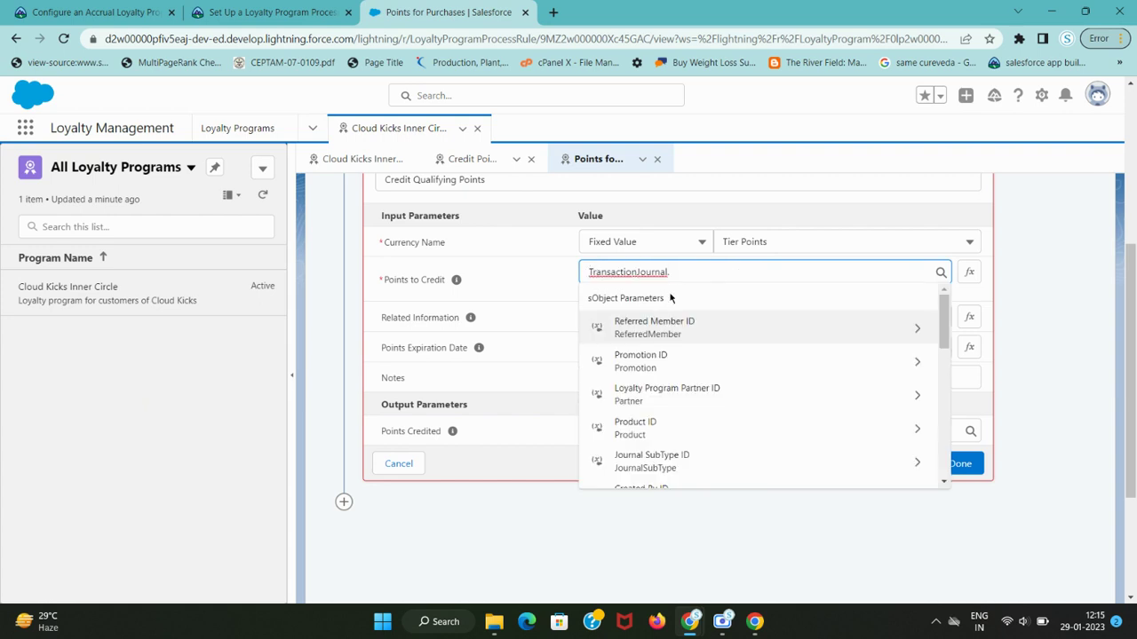
key("BackSpace")
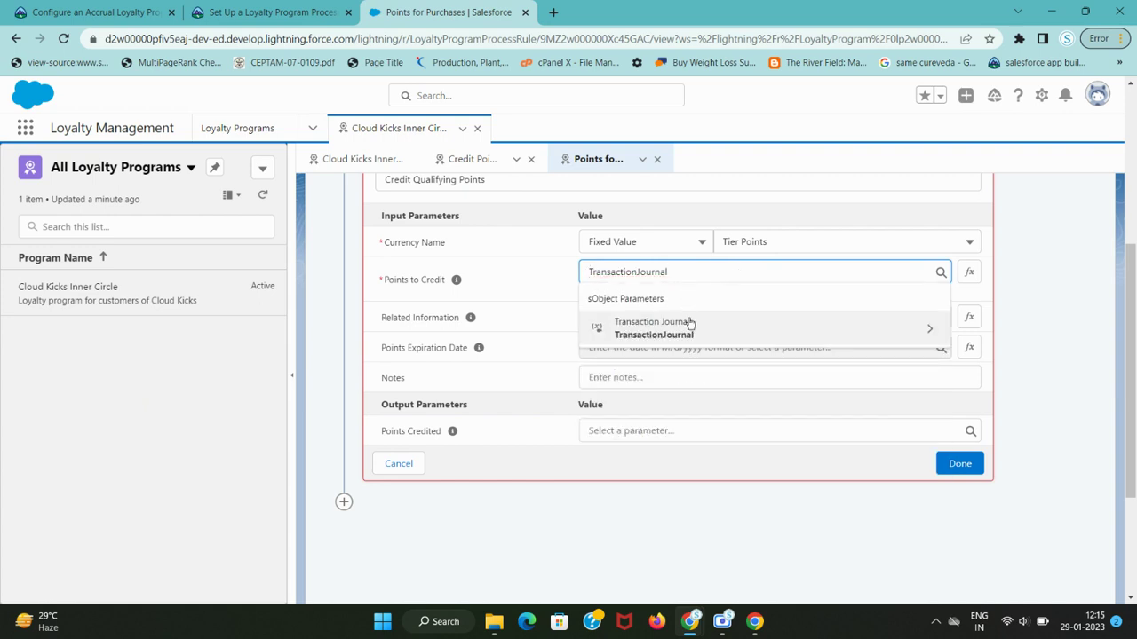
left_click(686, 321)
- Try to enter TransactionAmount from the instructions as the Points to Credit value and clear the field
key("ctrl+shift+Tab")
double_click(384, 330)
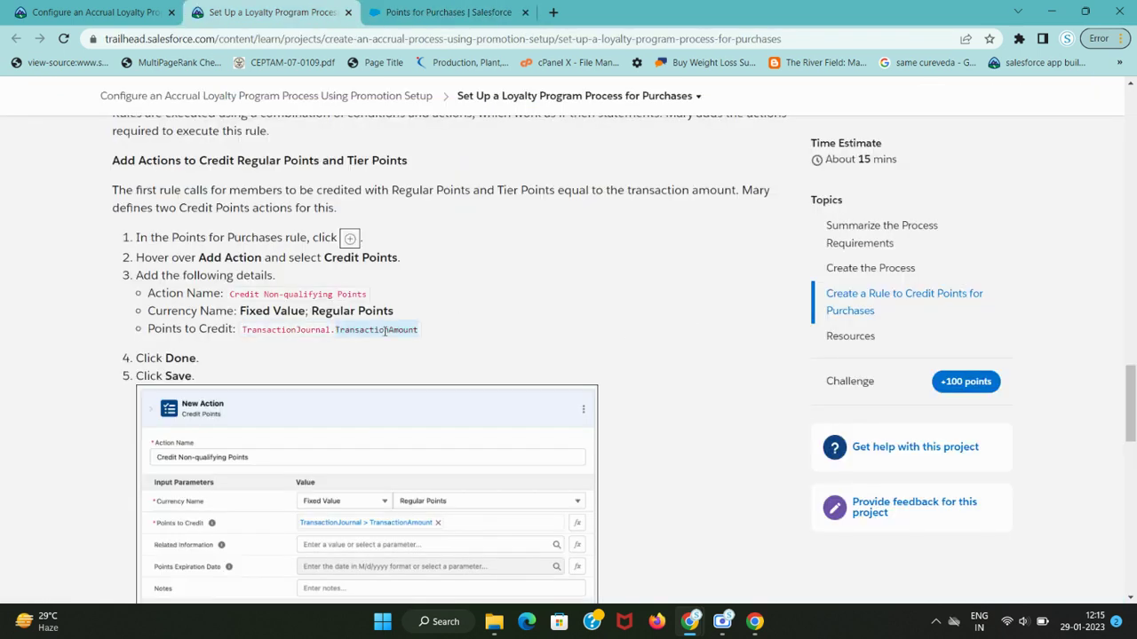
key("ctrl+Tab")
key("ctrl+a")
key("ctrl+v")
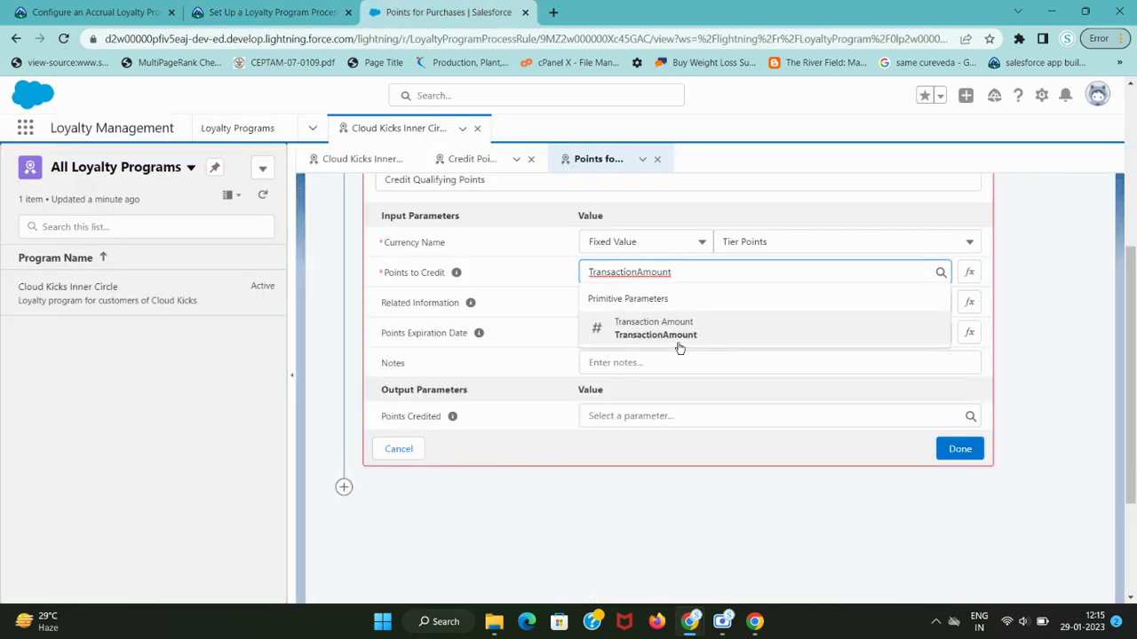
key("ctrl+a")
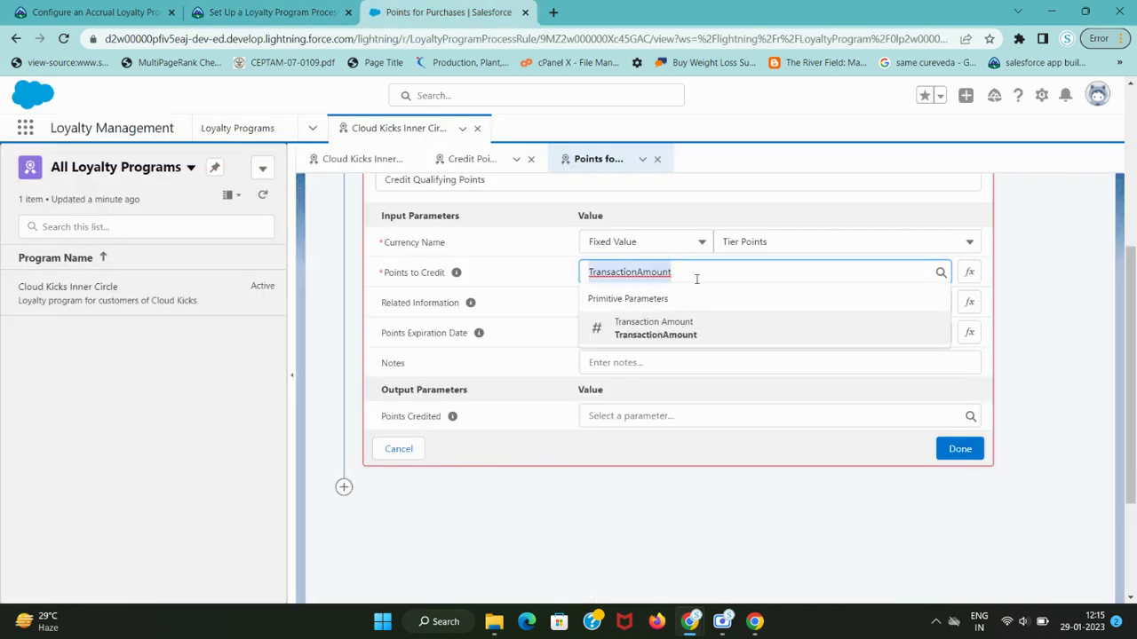
key("BackSpace")
- Copy TransactionJournal from the instructions again and choose it as the Points to Credit object
key("ctrl+shift+Tab")
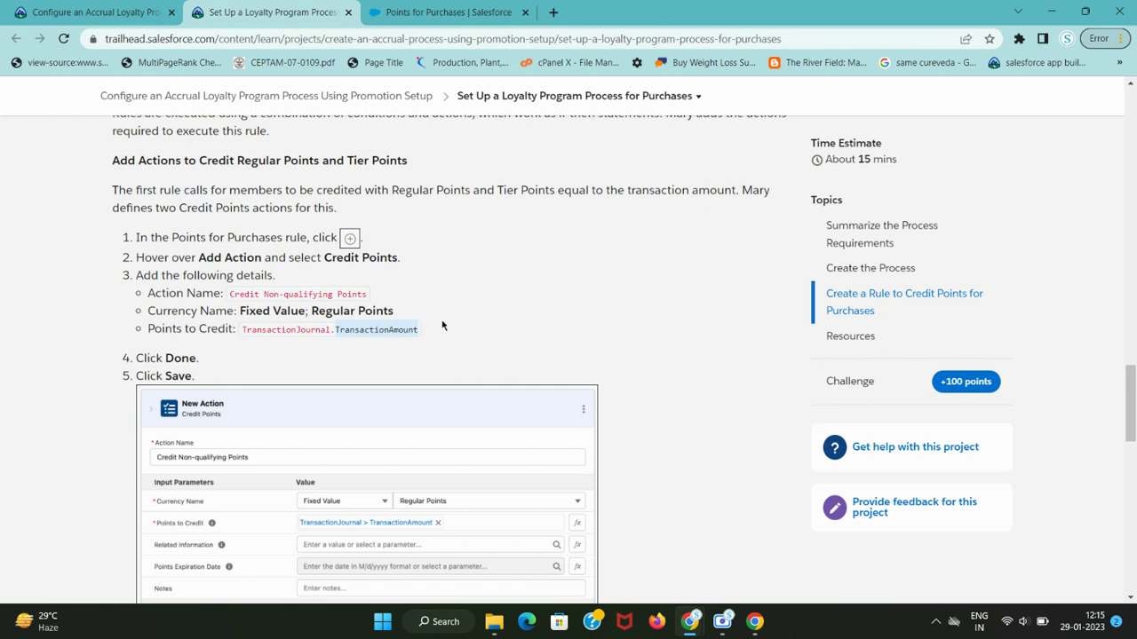
double_click(281, 331)
key("ctrl+c")
key("ctrl+Tab")
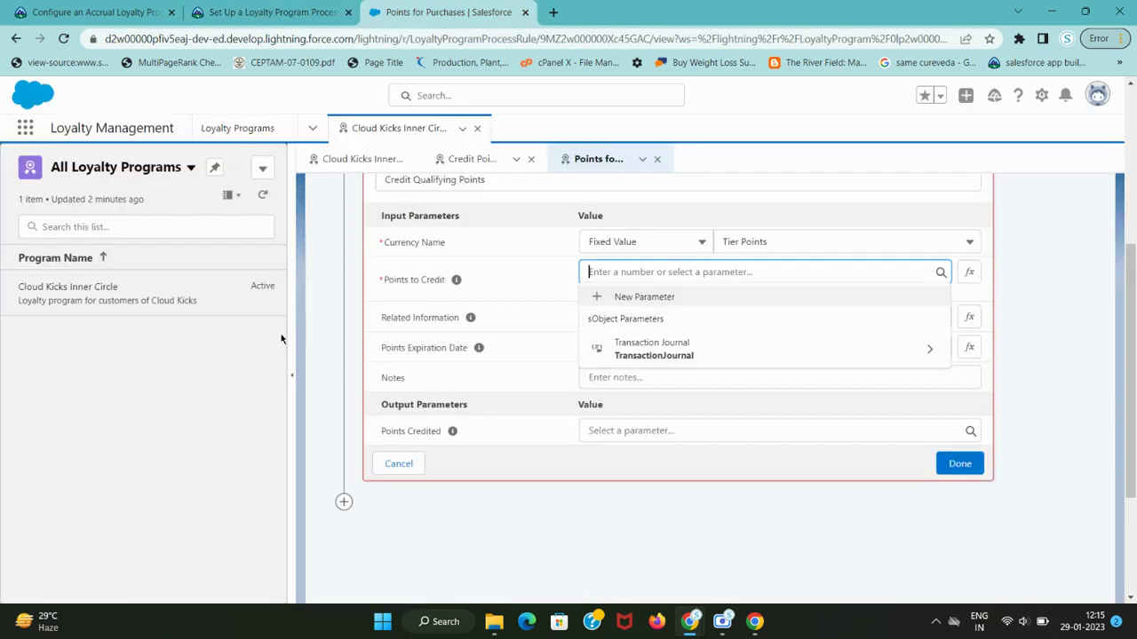
key("ctrl+v")
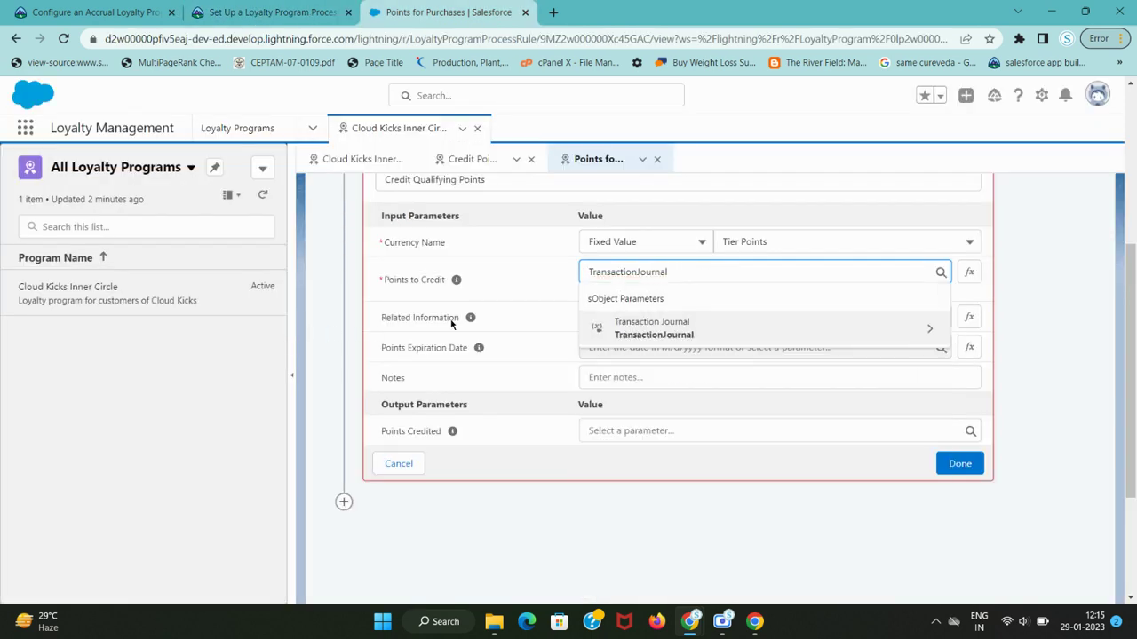
left_click(639, 328)
- Try to add TransactionAmount, copied from the instructions, to the TransactionJournal entry in Points to Credit
key("ctrl+shift+Tab")
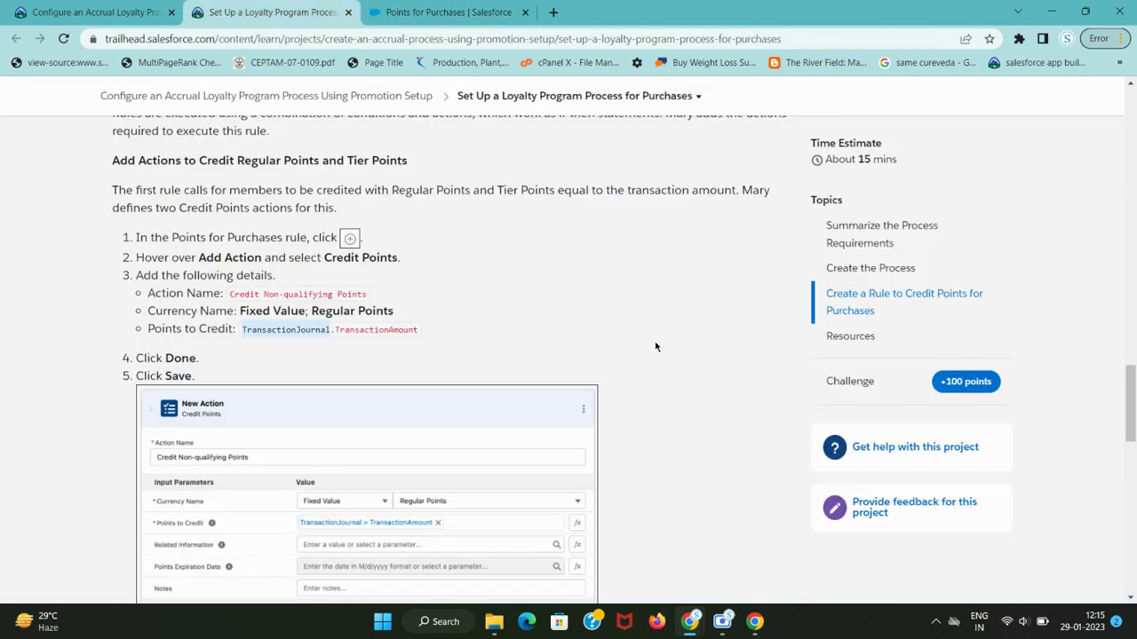
double_click(374, 329)
key("ctrl+c")
key("ctrl+Tab")
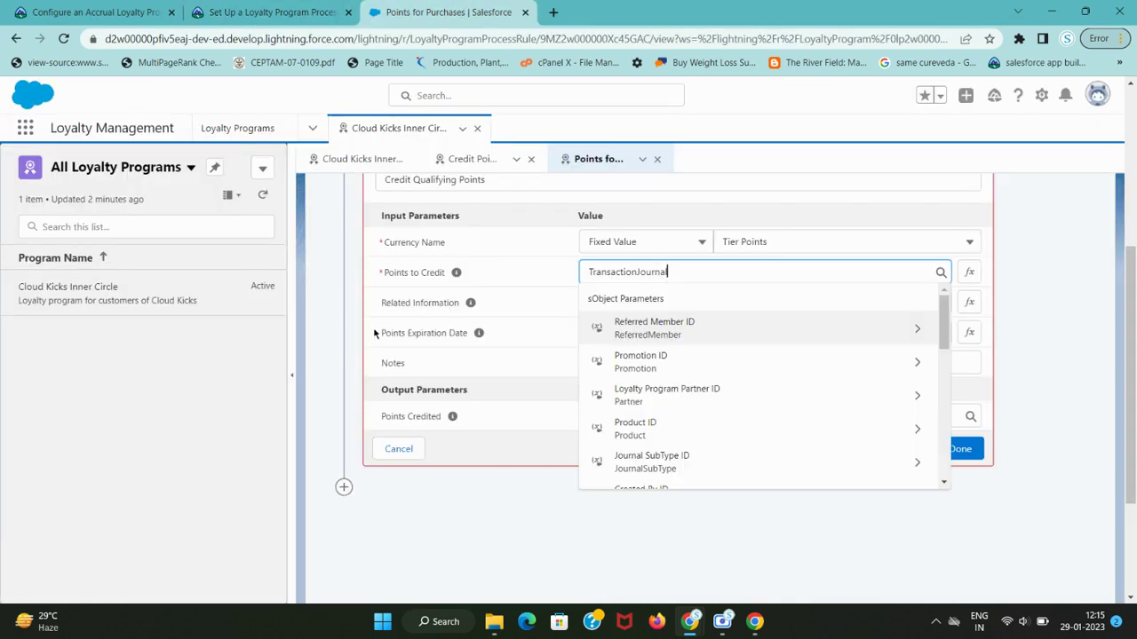
key("ctrl+v")
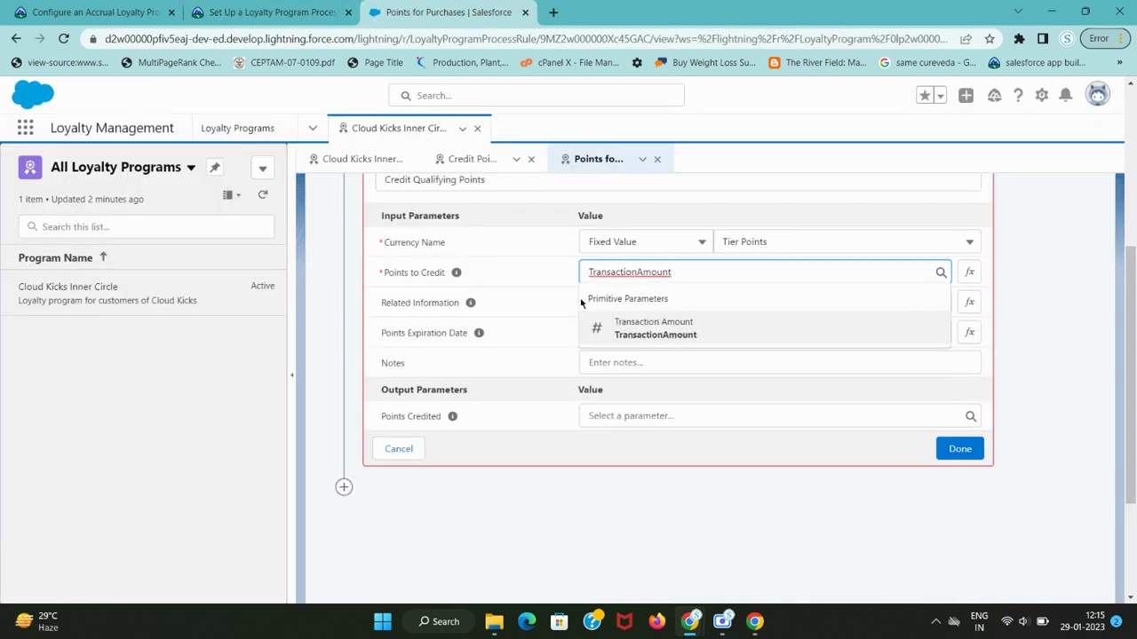
- Replace the Points to Credit entry with TransactionJournal copied from the instructions
key("ctrl+shift+Tab")
double_click(286, 330)
key("ctrl+c")
key("ctrl+Tab")
key("ctrl+a")
key("ctrl+v")
left_click(699, 342)
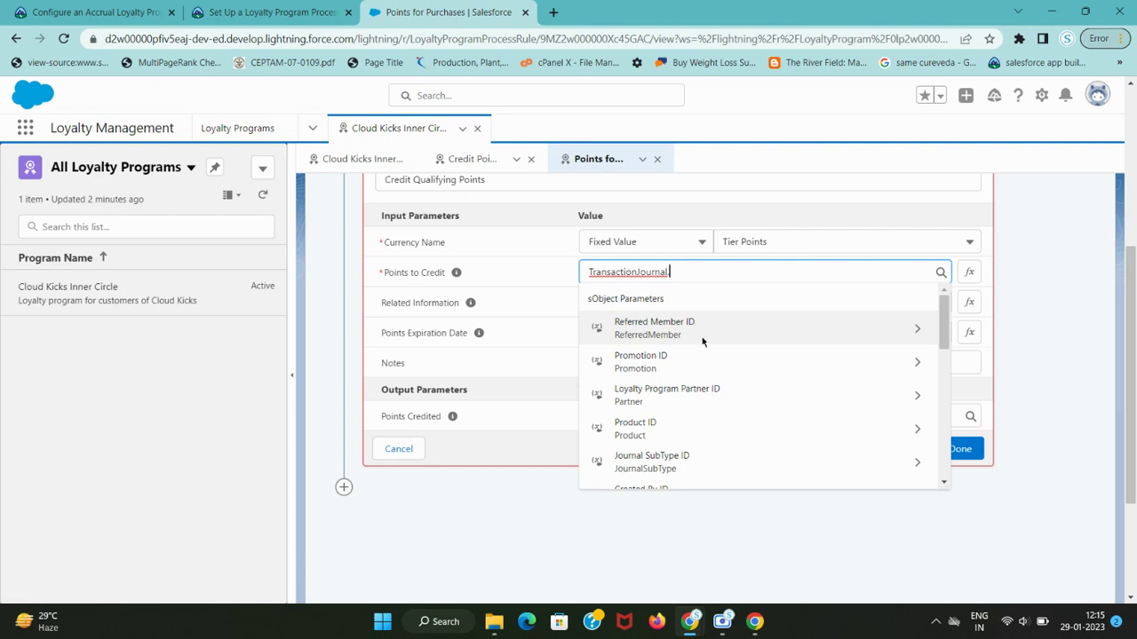
- Select TransactionAmount in the instructions and end the TransactionJournal entry in Points to Credit with a period
key("ctrl+shift+Tab")
double_click(396, 329)
key("ctrl+Tab")
left_click(715, 275)
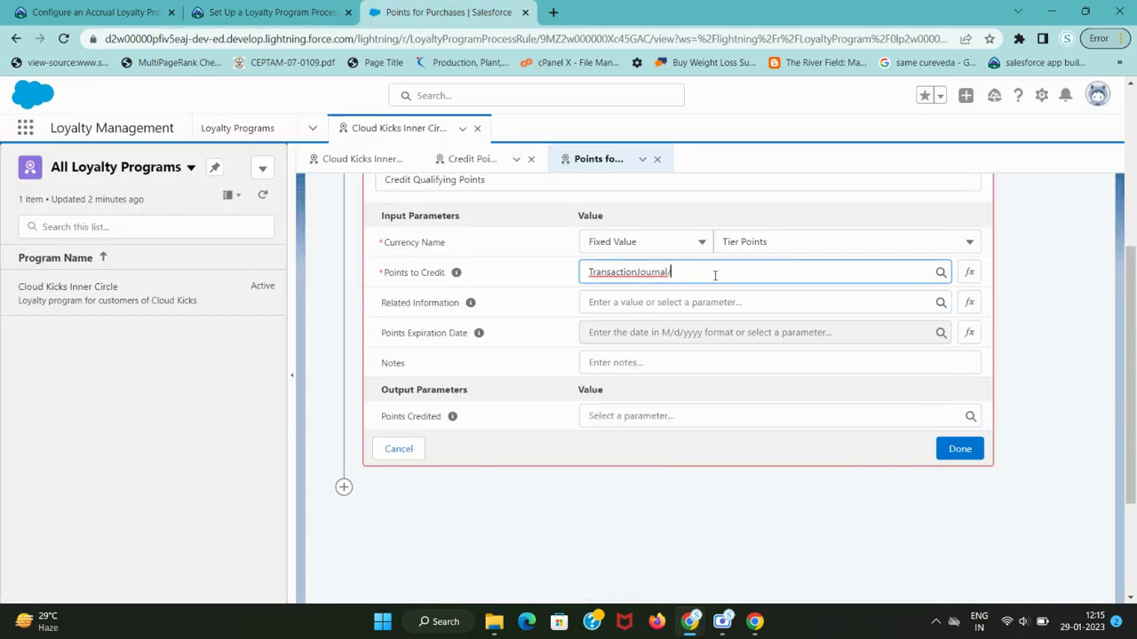
key("BackSpace")
type(".")
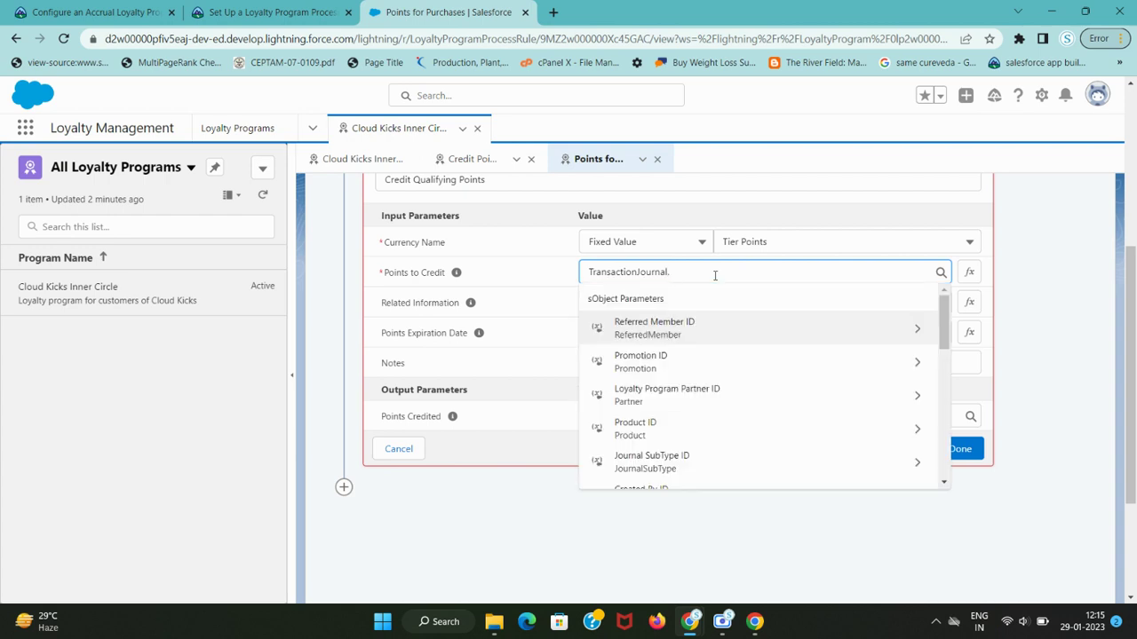
- Try to change the Points to Credit entry to TransactionAmount by hand and erase it completely
key("BackSpace")
key("BackSpace")
key("BackSpace")
key("BackSpace")
key("BackSpace")
key("BackSpace")
key("BackSpace")
key("BackSpace")
type("Amount")
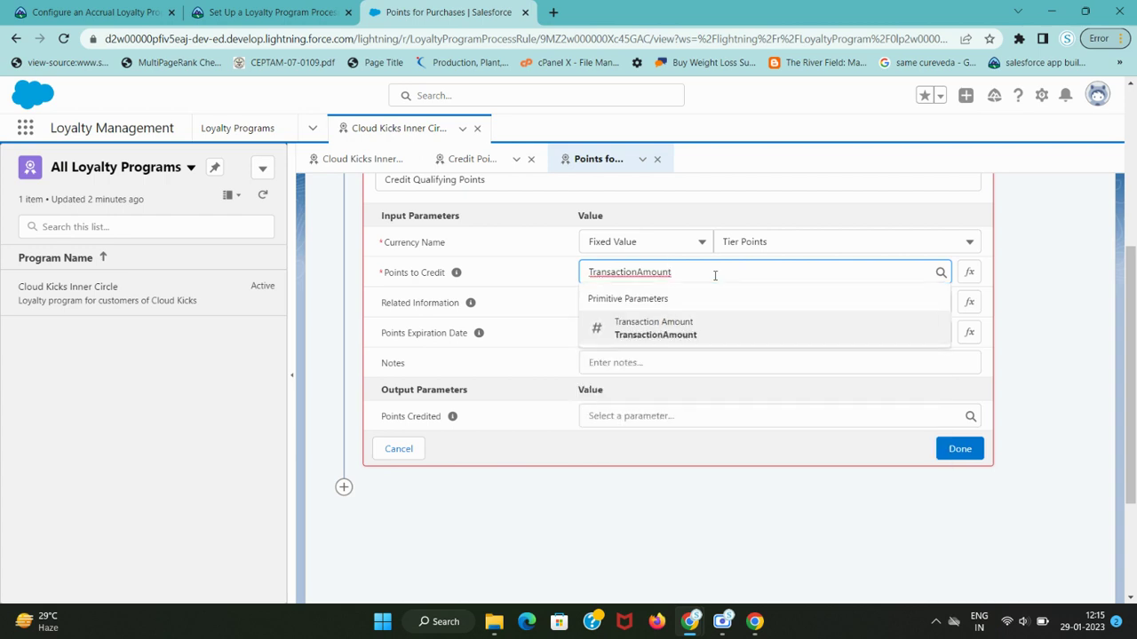
key("BackSpace")
key("BackSpace")
key("BackSpace")
key("BackSpace")
key("BackSpace")
key("BackSpace")
key("BackSpace")
key("BackSpace")
key("BackSpace")
key("BackSpace")
key("BackSpace")
key("BackSpace")
key("BackSpace")
key("BackSpace")
key("BackSpace")
key("BackSpace")
key("BackSpace")
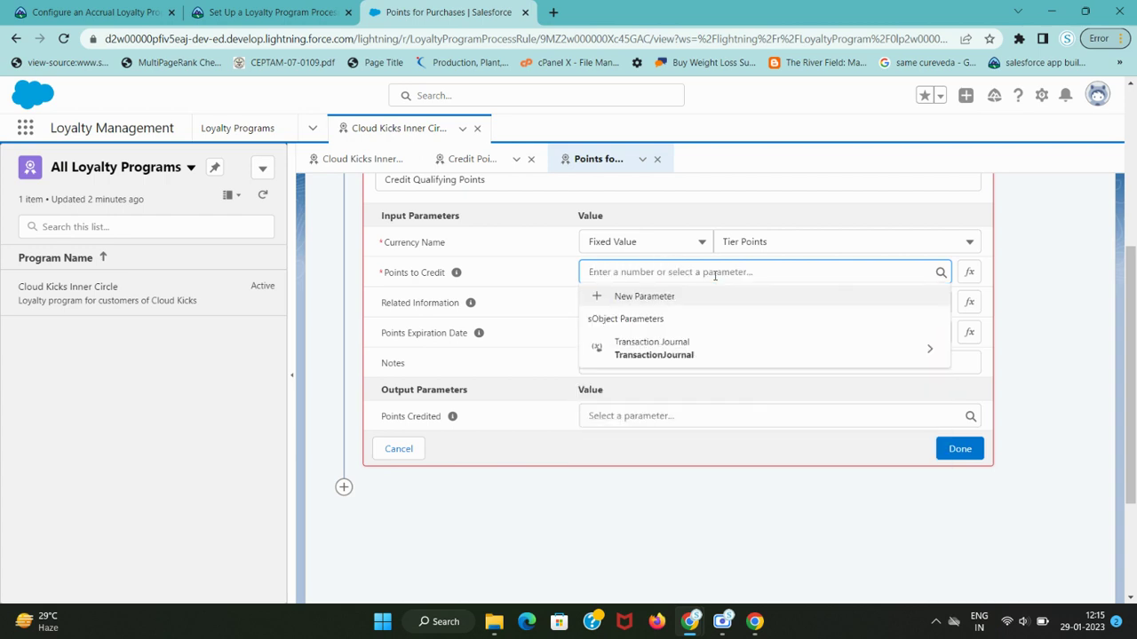
- Choose the Transaction Journal object for Points to Credit and try to filter its fields with "tra"
left_click(724, 346)
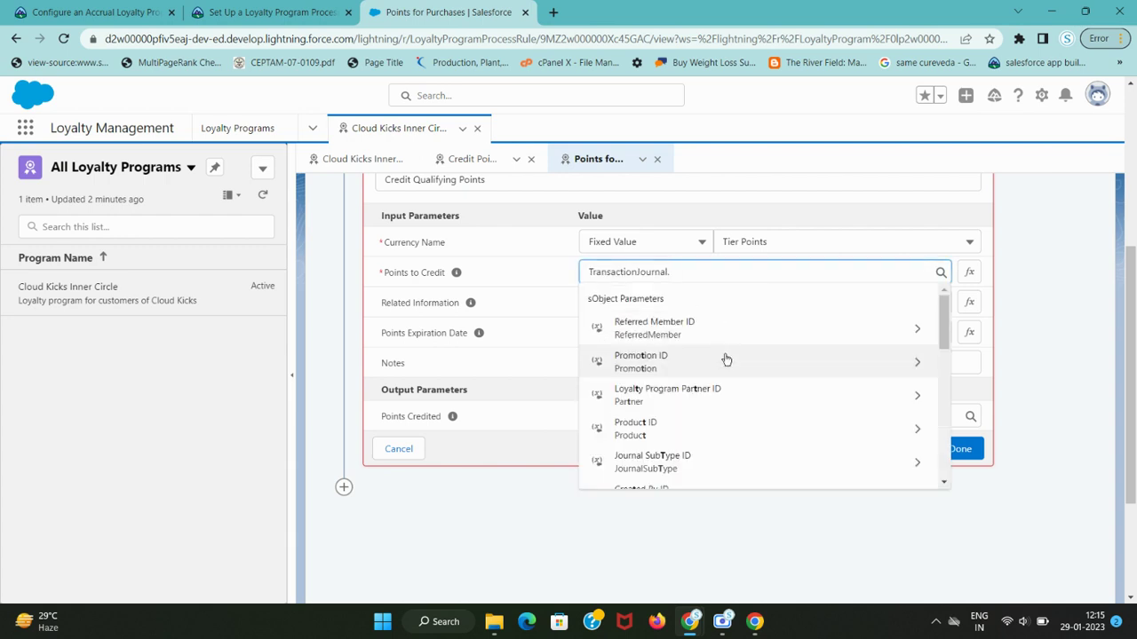
key("ctrl+z")
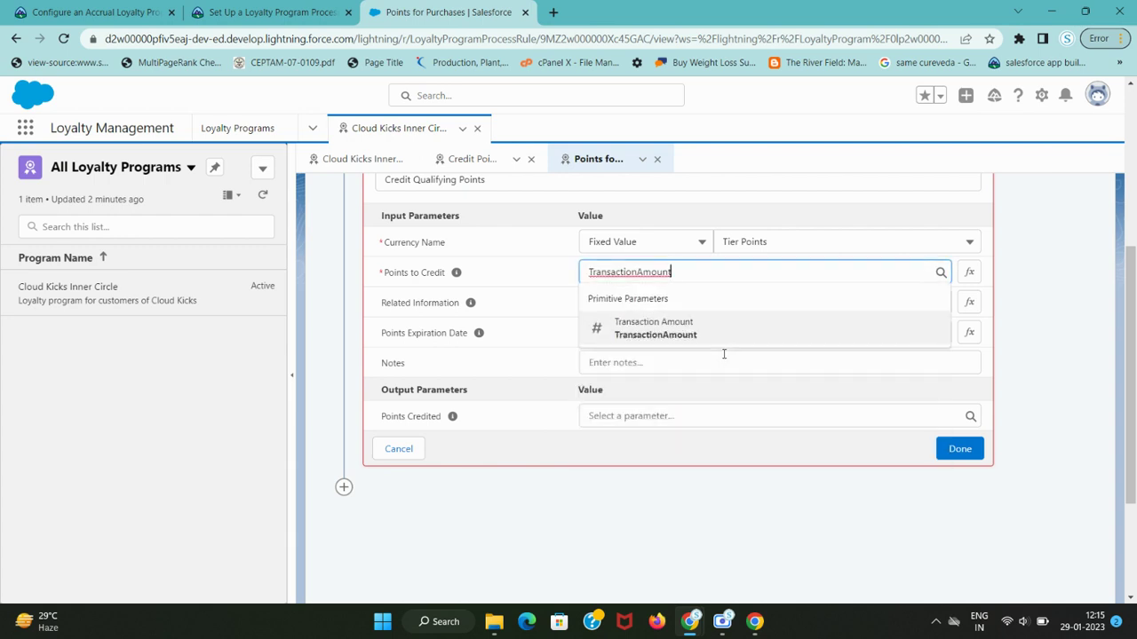
left_click_drag(669, 272, 587, 270)
key("BackSpace")
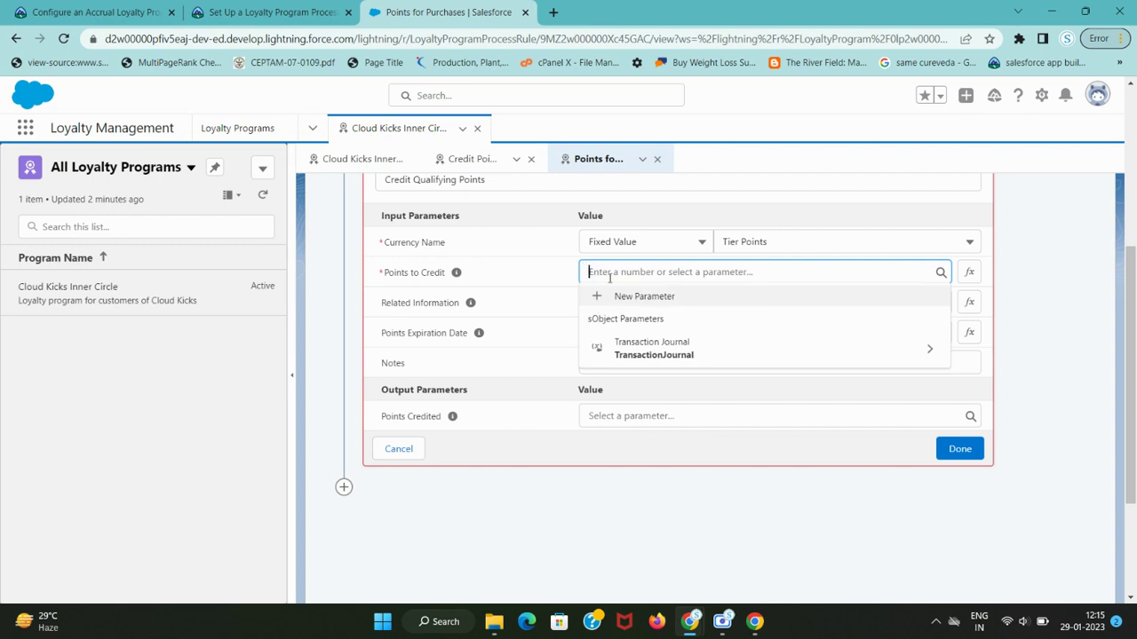
left_click(733, 353)
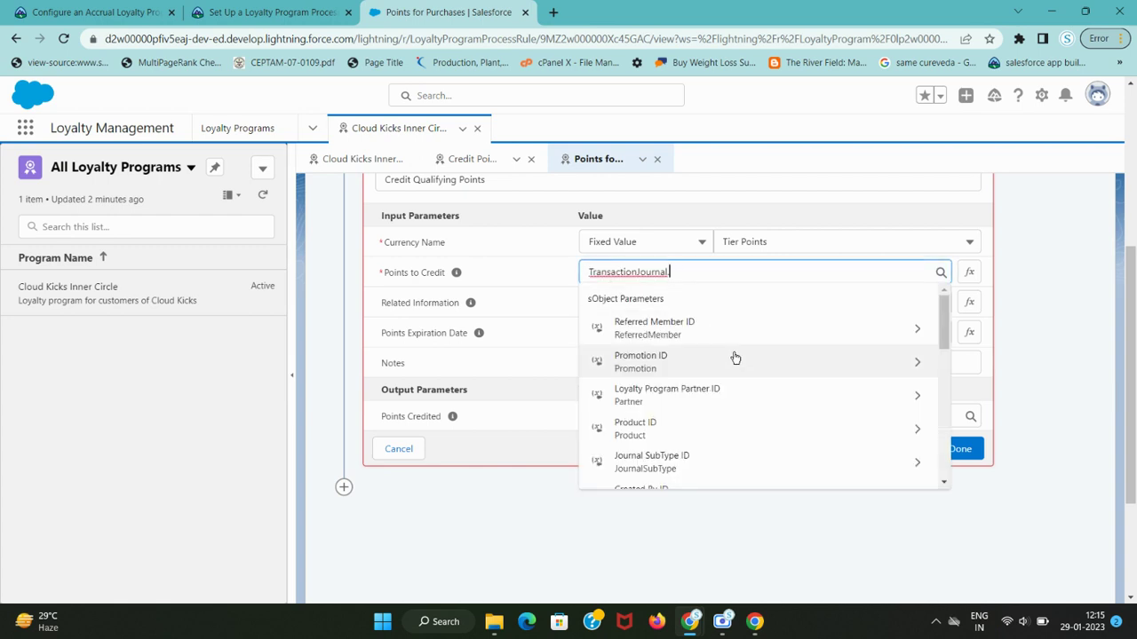
type("tr")
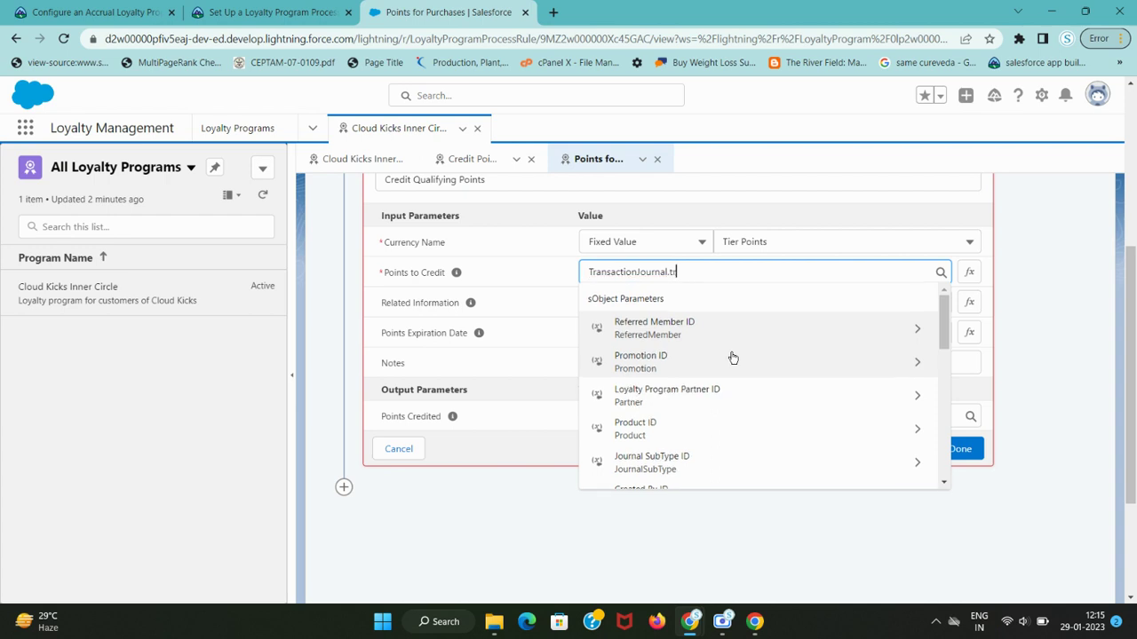
type("a")
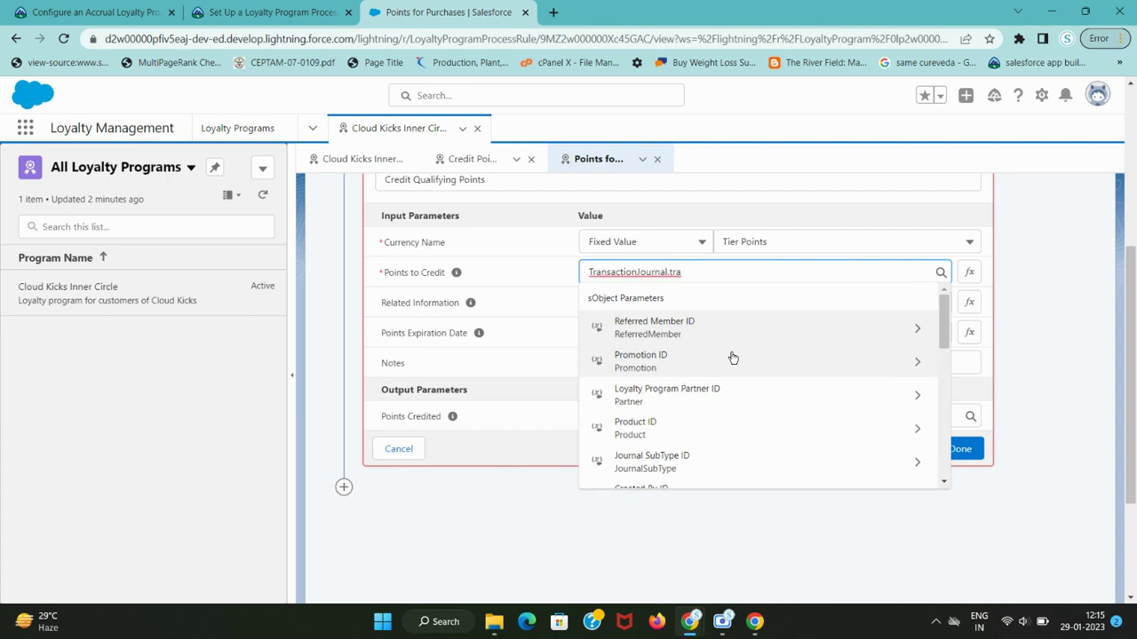
- Try to replace the whole Points to Credit entry with the copied TransactionAmount and erase it
key("ctrl+a")
key("ctrl+v")
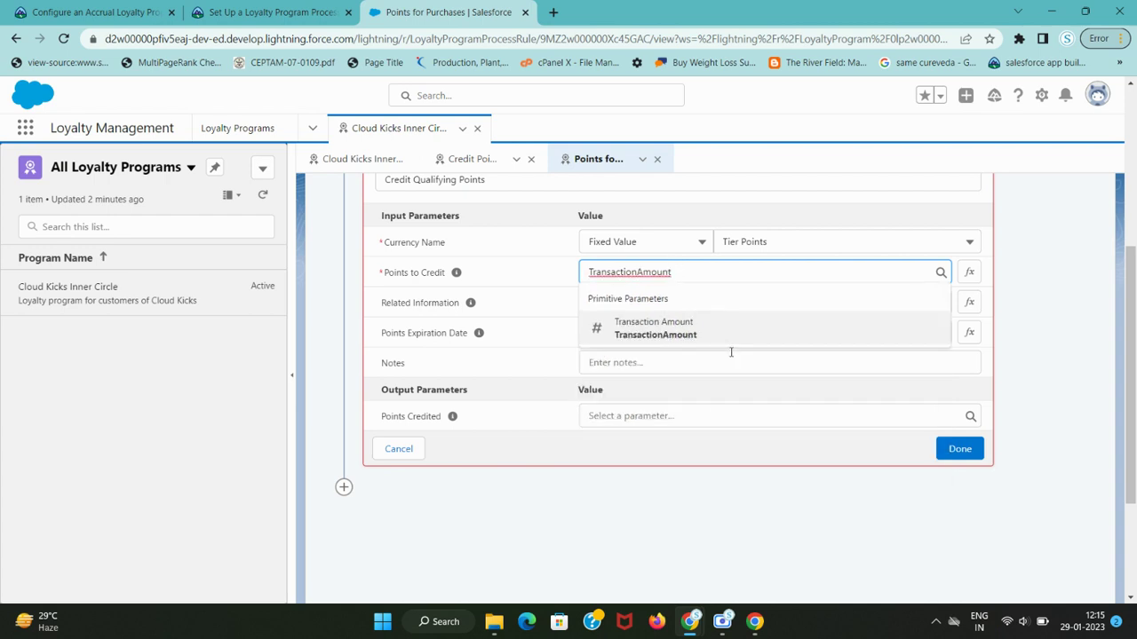
key("BackSpace")
key("BackSpace")
key("BackSpace")
key("BackSpace")
key("BackSpace")
key("BackSpace")
key("BackSpace")
key("BackSpace")
key("BackSpace")
key("BackSpace")
key("BackSpace")
key("BackSpace")
key("BackSpace")
key("BackSpace")
key("BackSpace")
key("BackSpace")
key("BackSpace")
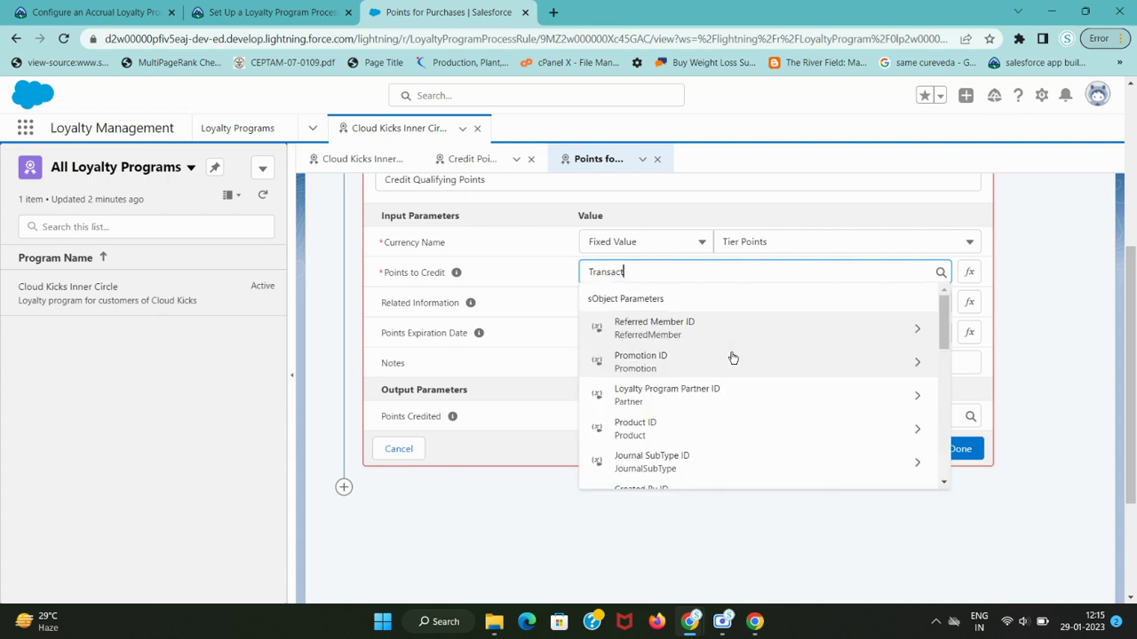
- Set Points to Credit to TransactionJournal > TransactionAmount from the parameter list and finish the Credit Qualifying Points action
left_click(733, 358)
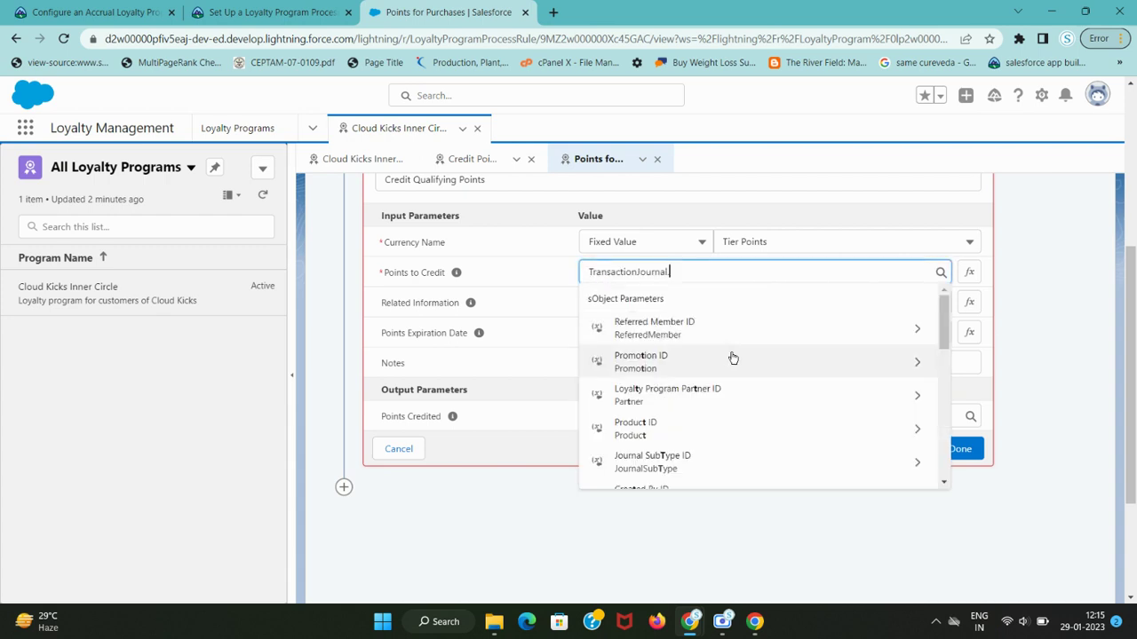
scroll(735, 358, "down", 3)
scroll(735, 358, "down", 5)
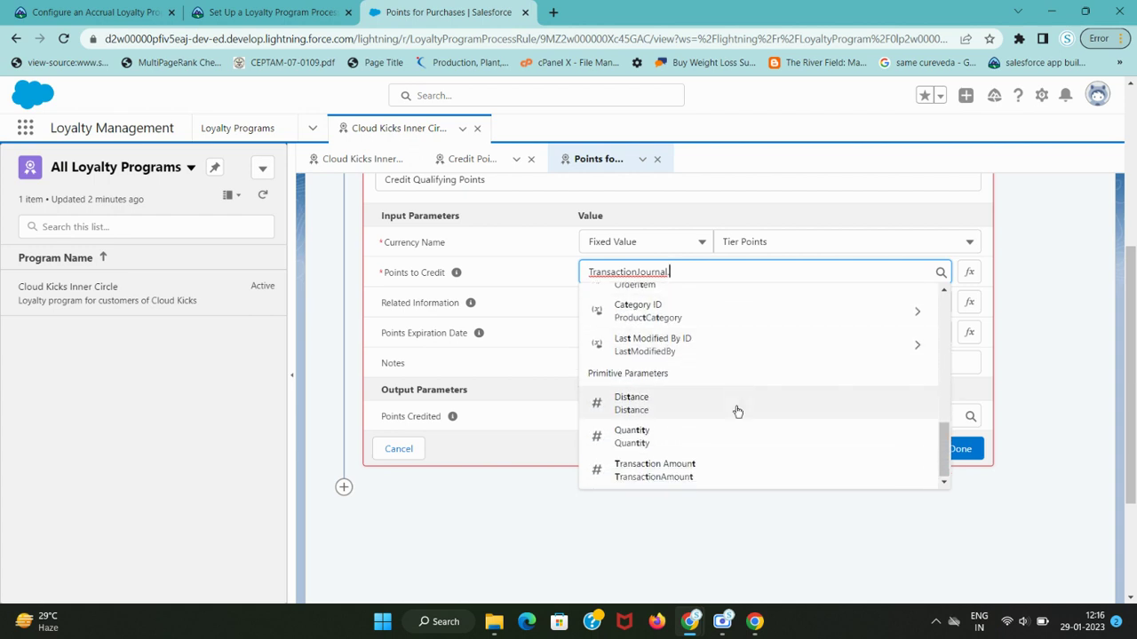
left_click(723, 470)
key("ctrl+shift+Tab")
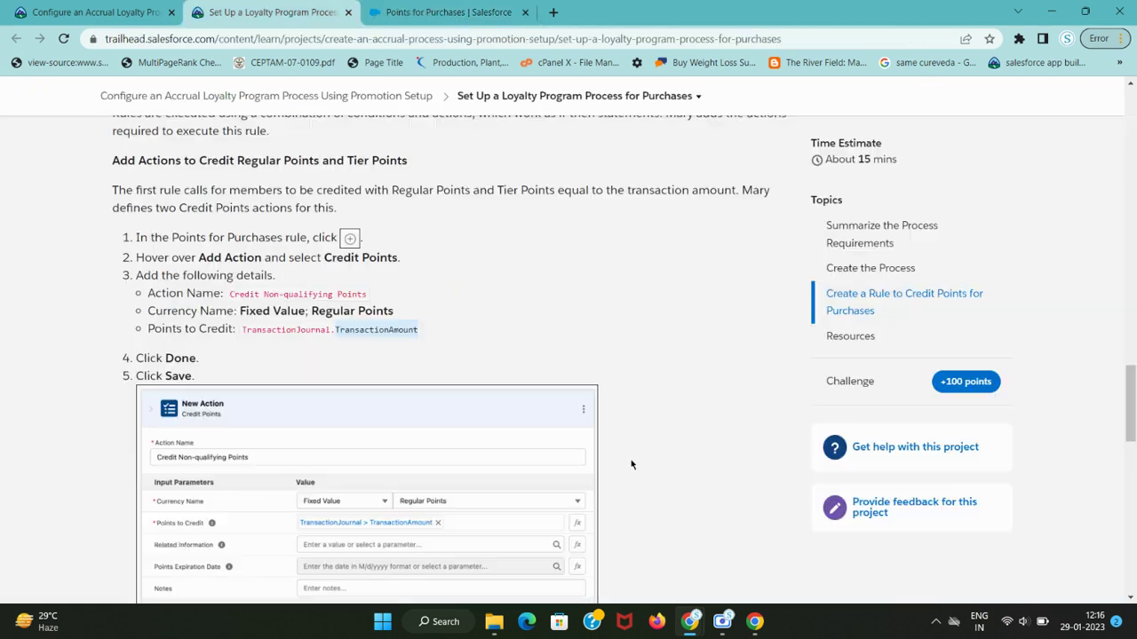
key("ctrl+Tab")
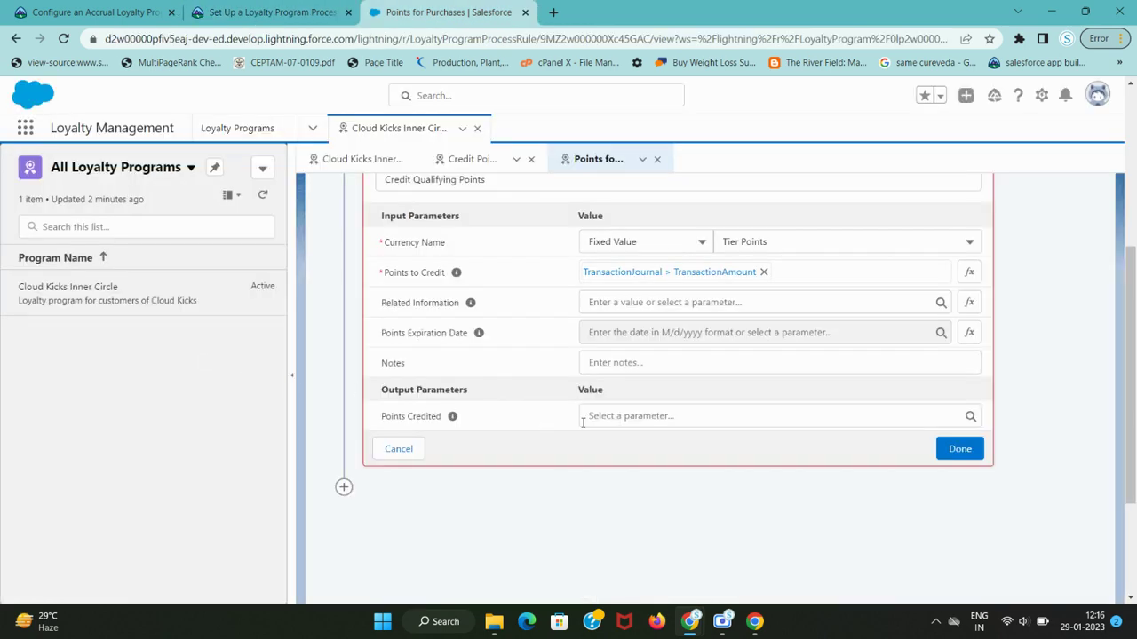
left_click(943, 450)
- Check the remaining instructions, save the Points for Purchases rule with its two actions and activate it
key("ctrl+shift+Tab")
scroll(492, 444, "down", 7)
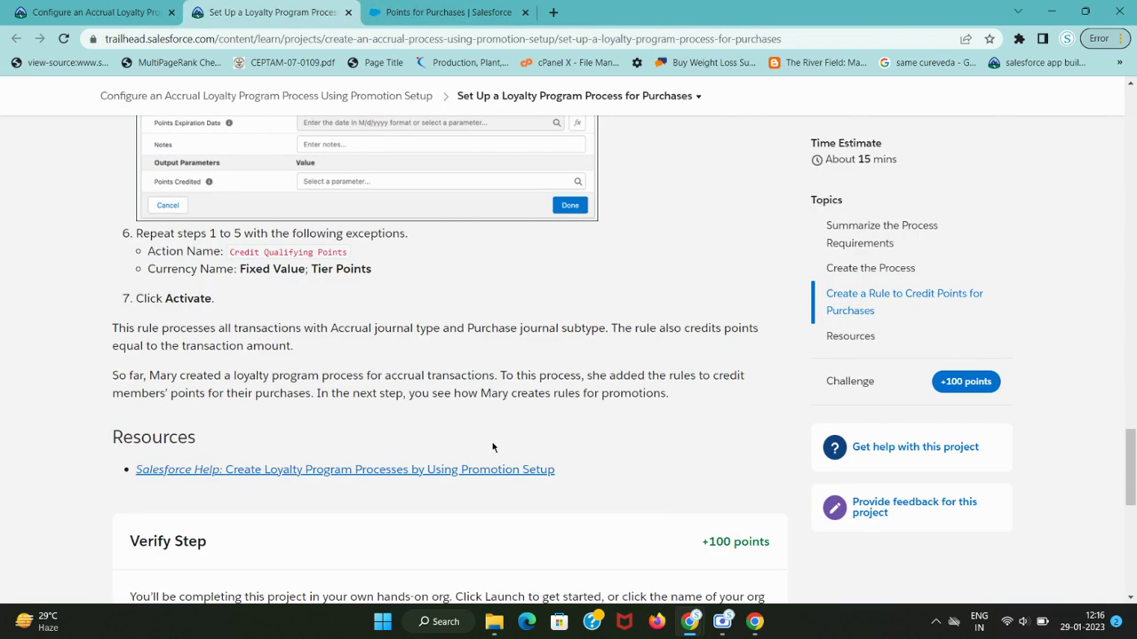
key("ctrl+Tab")
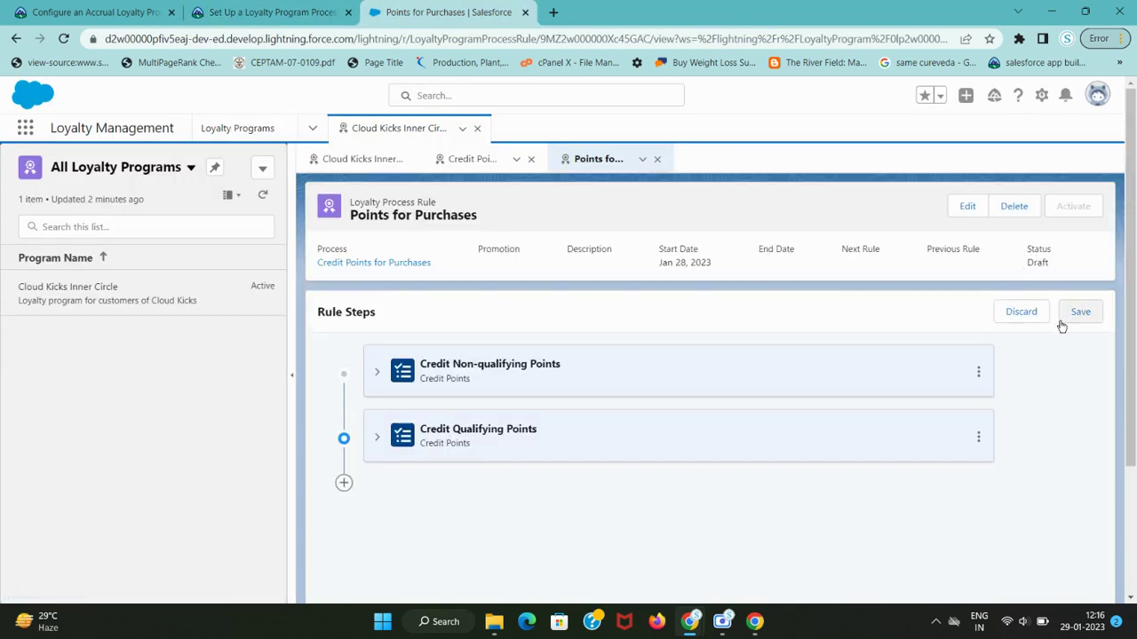
left_click(1081, 317)
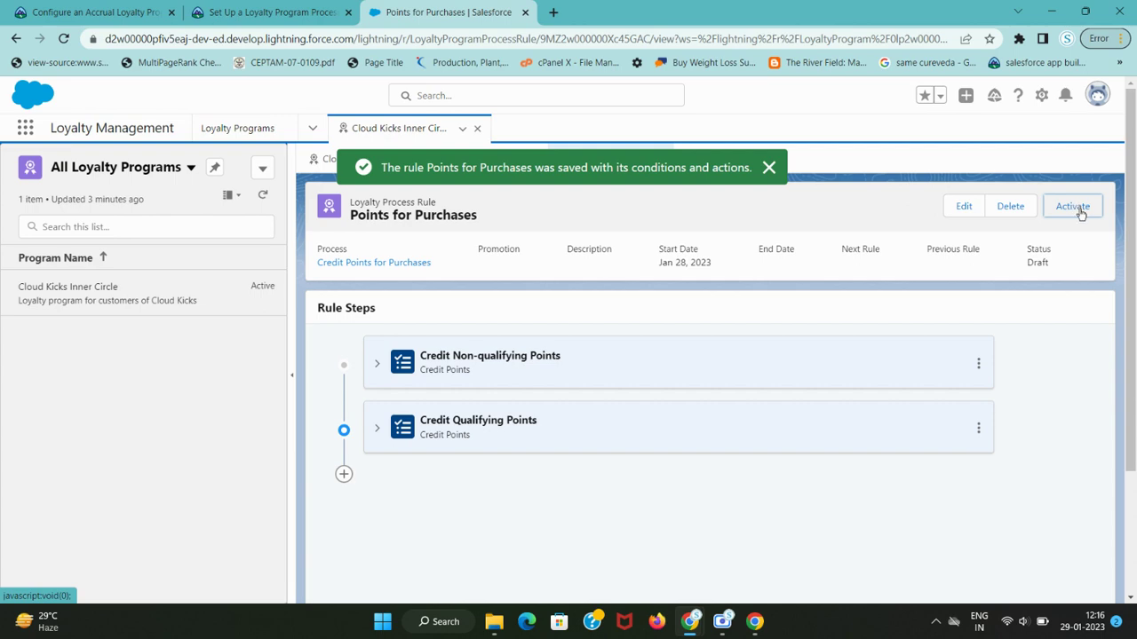
left_click(1076, 208)
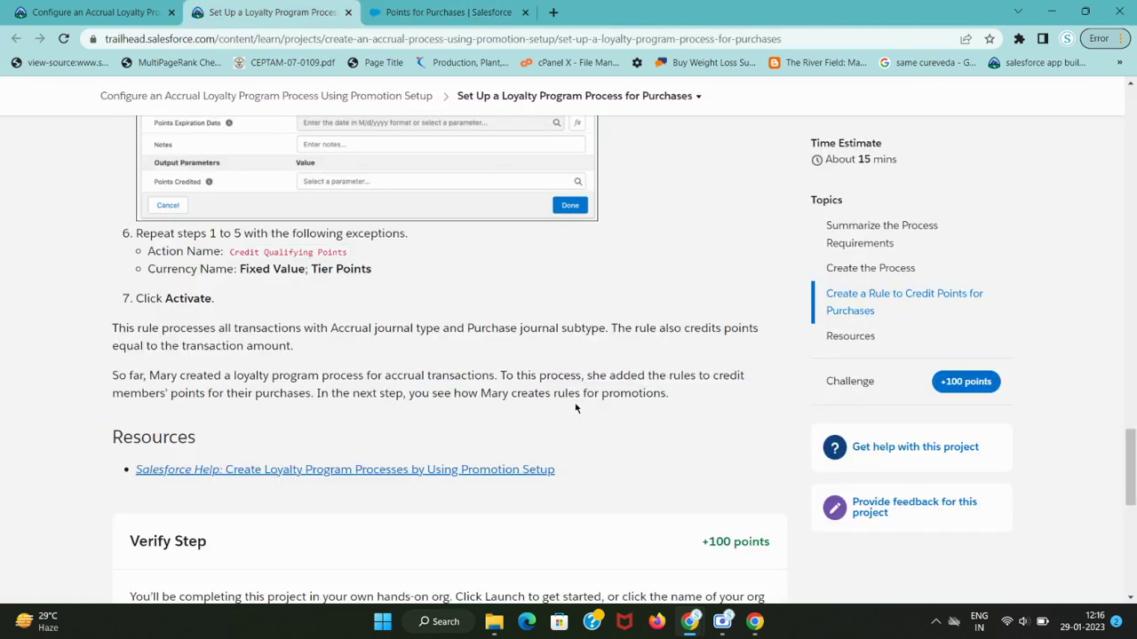
- Start the verification of the Trailhead step Set Up a Loyalty Program Process for Purchases to earn 100 points
scroll(216, 461, "down", 3)
left_click(214, 500)
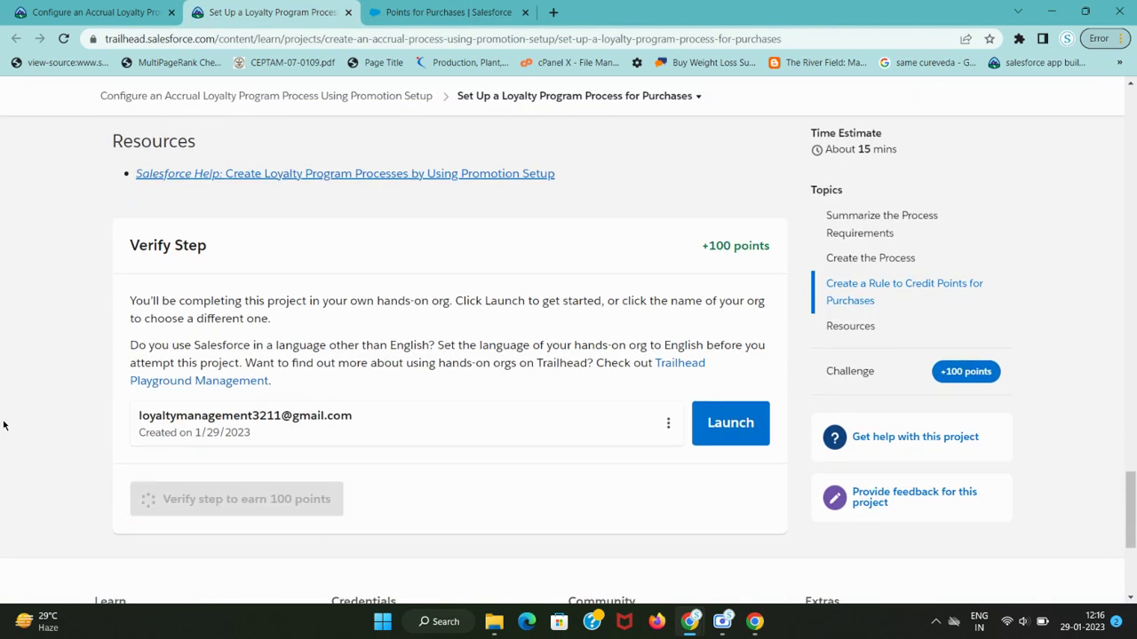